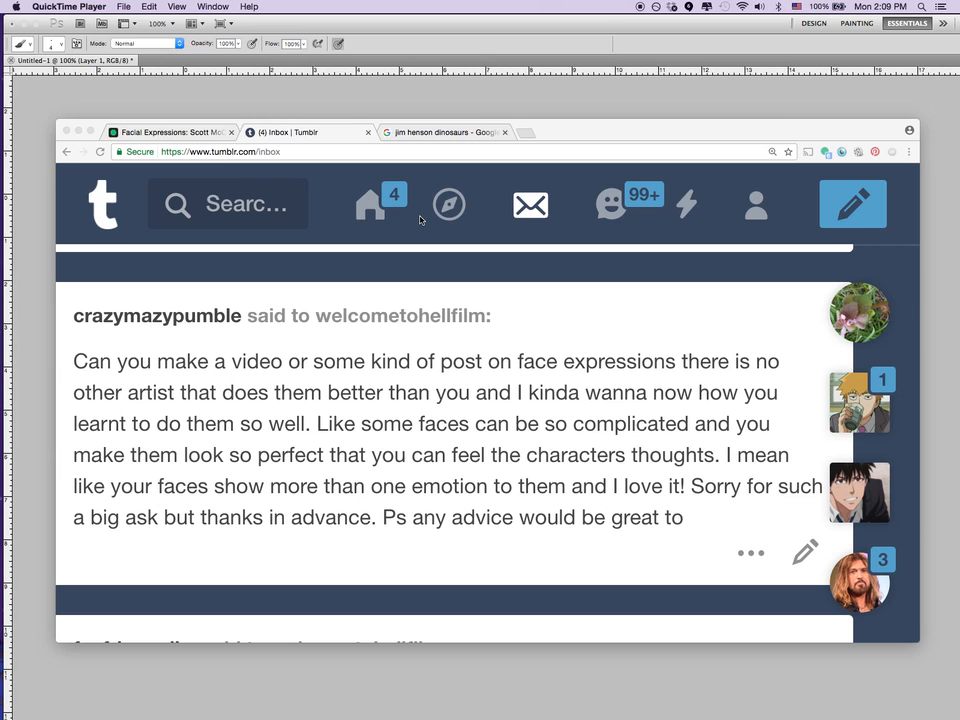
Open the imgur post on facial expressions by Scott McCloud and read its first comic page, numbered 80.
click(198, 133)
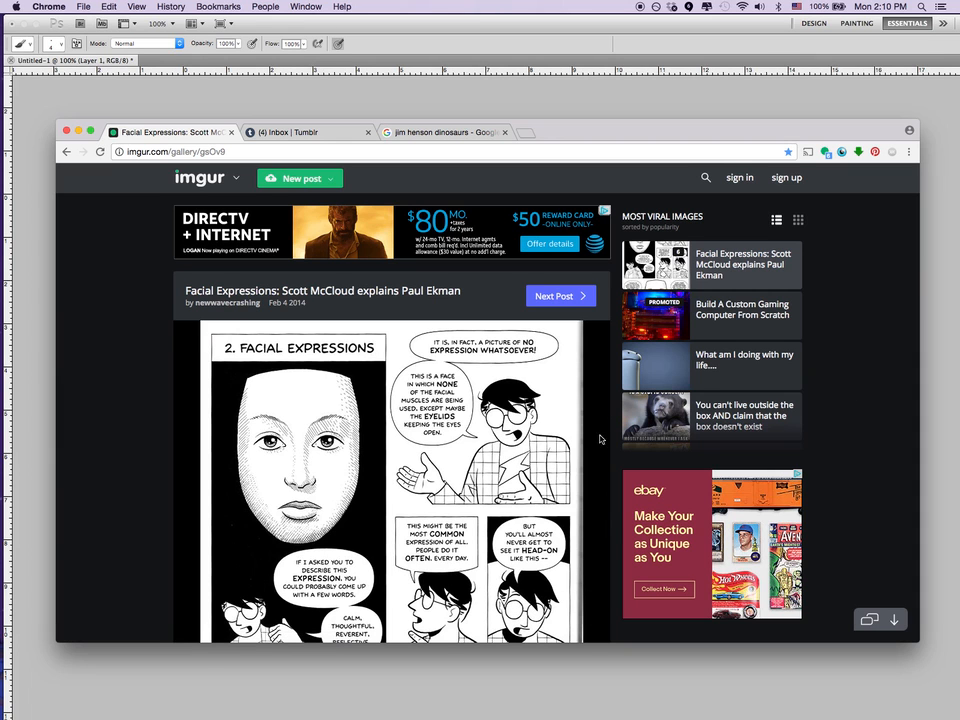
scroll(588, 507, down, 3)
scroll(588, 507, up, 2)
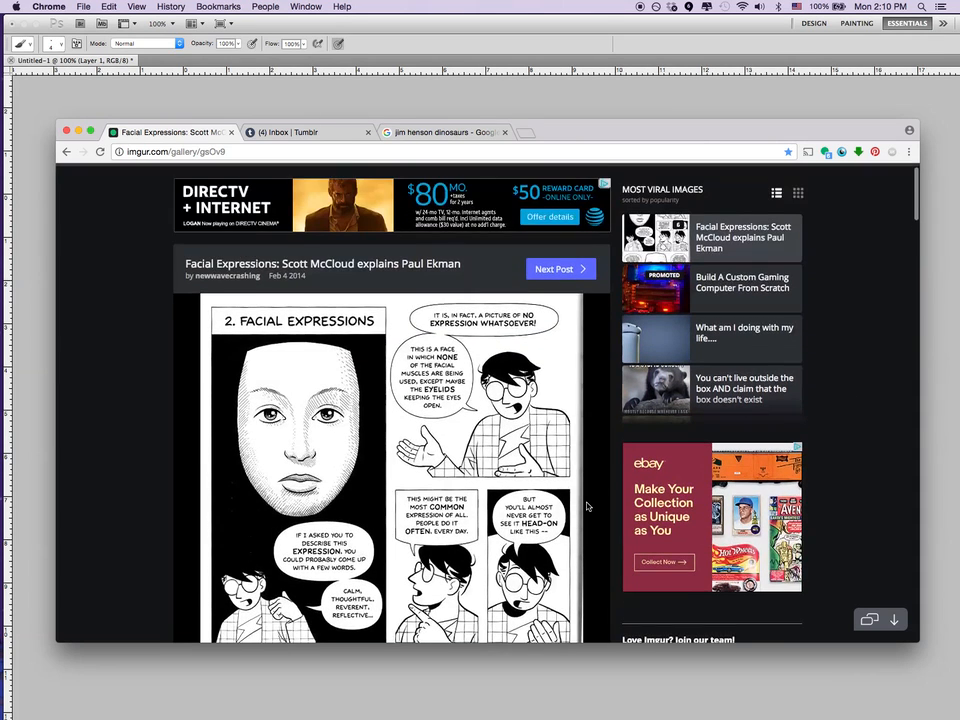
scroll(588, 507, down, 3)
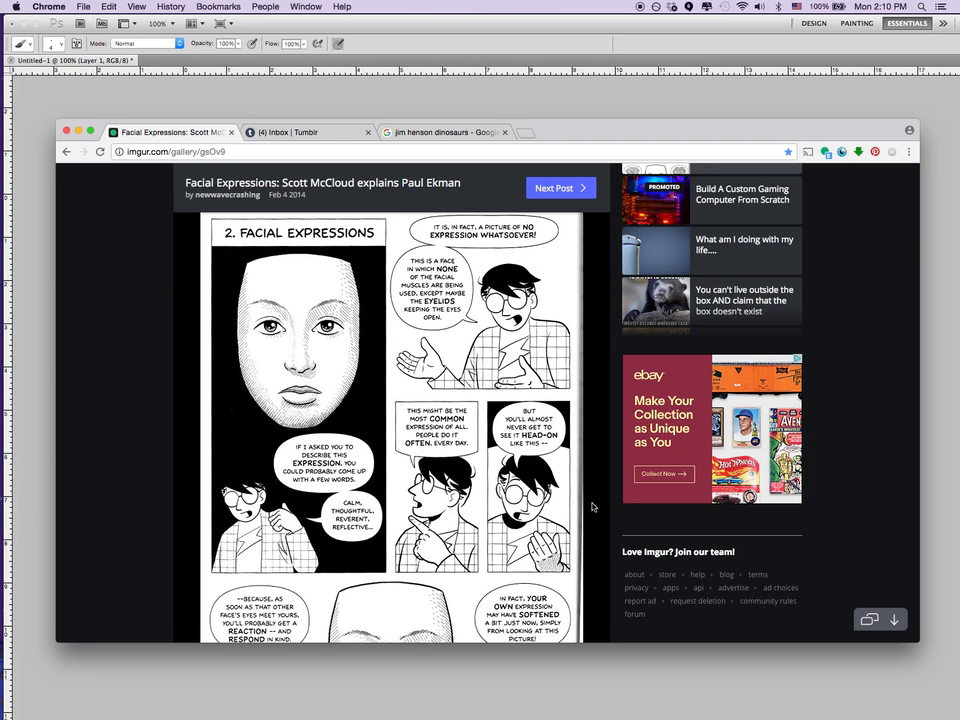
scroll(592, 507, down, 3)
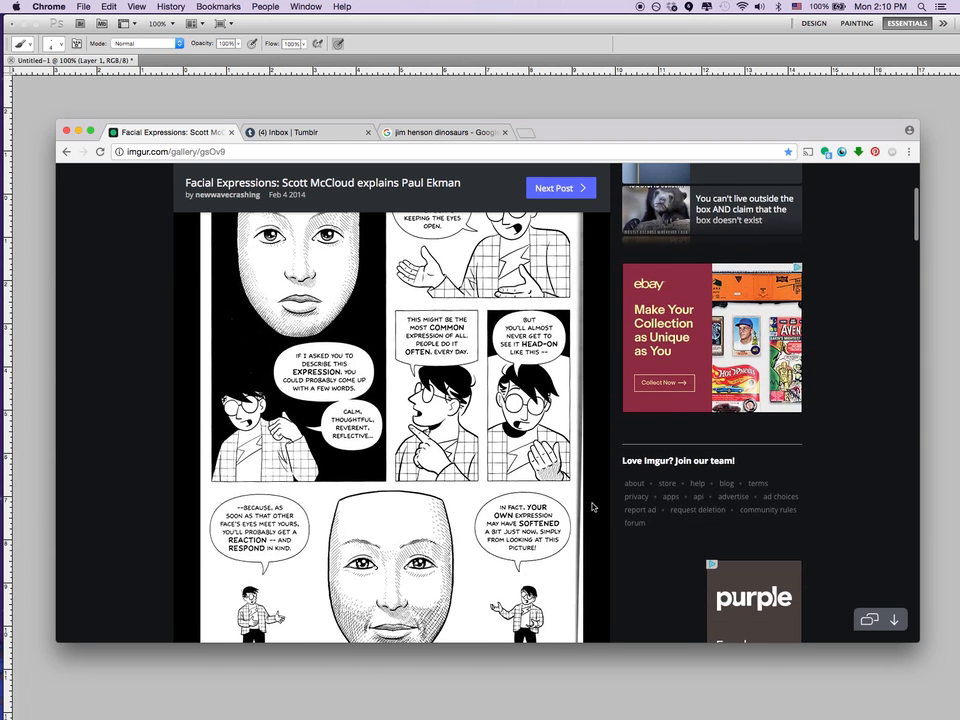
scroll(592, 507, up, 2)
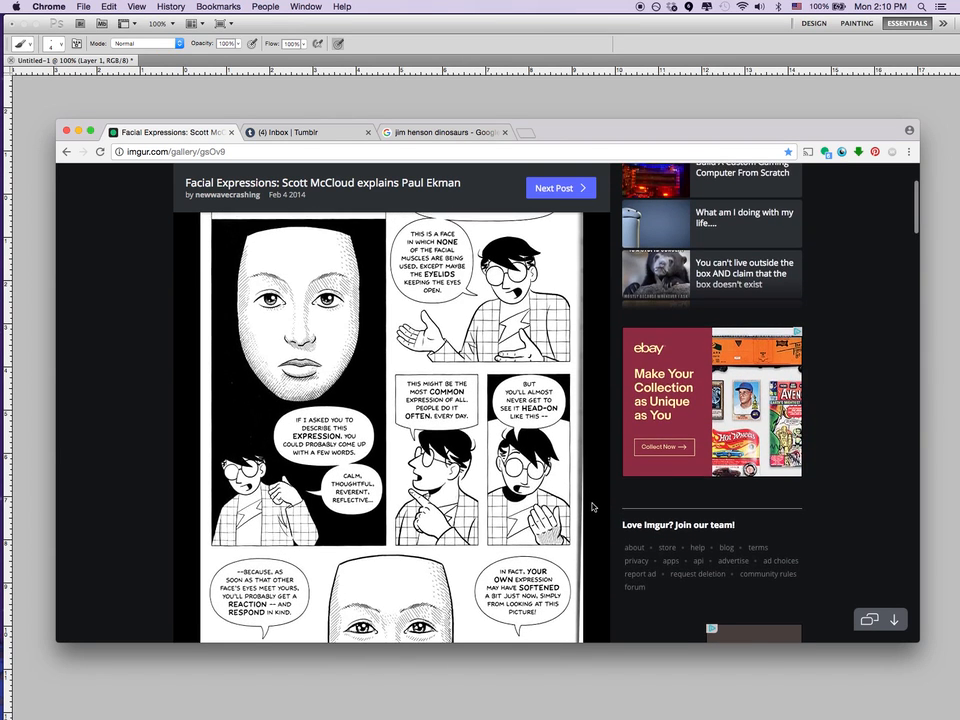
scroll(592, 507, down, 1)
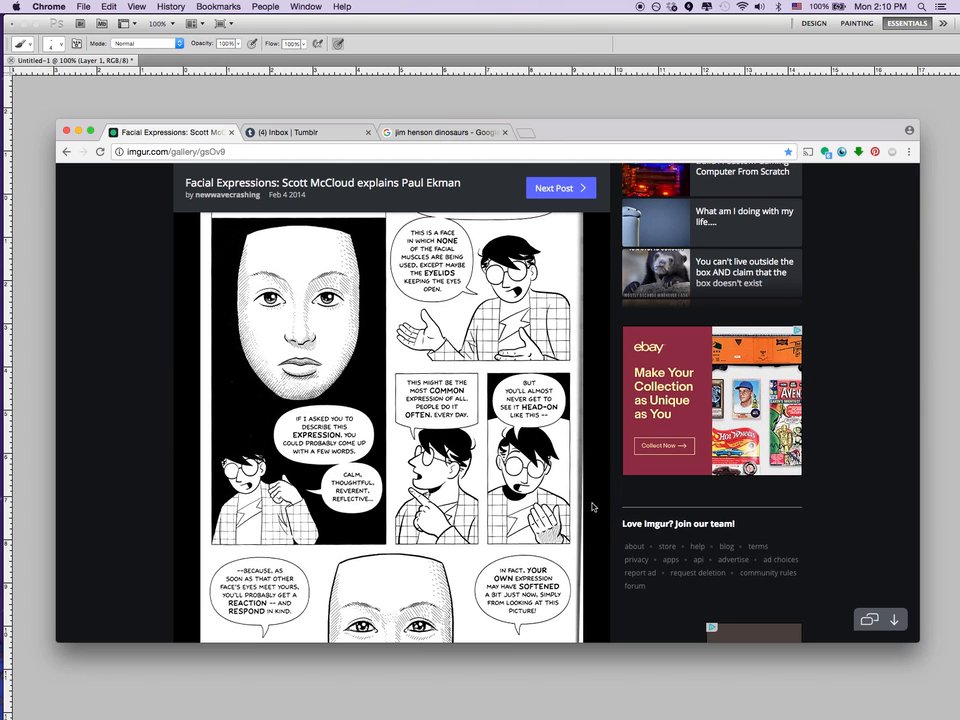
scroll(592, 507, down, 5)
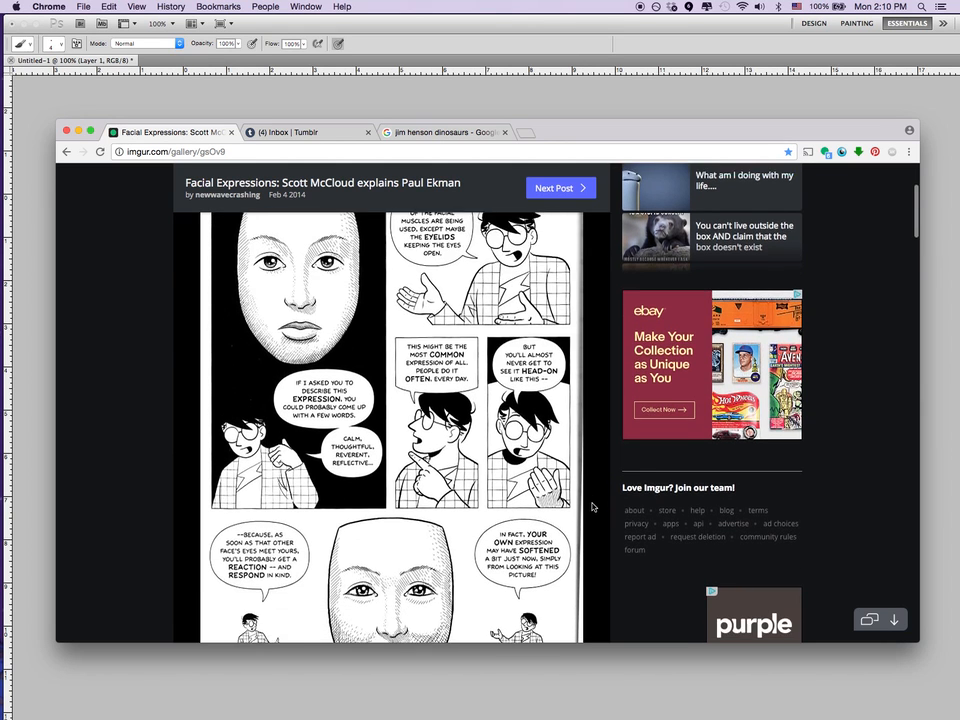
scroll(592, 507, down, 1)
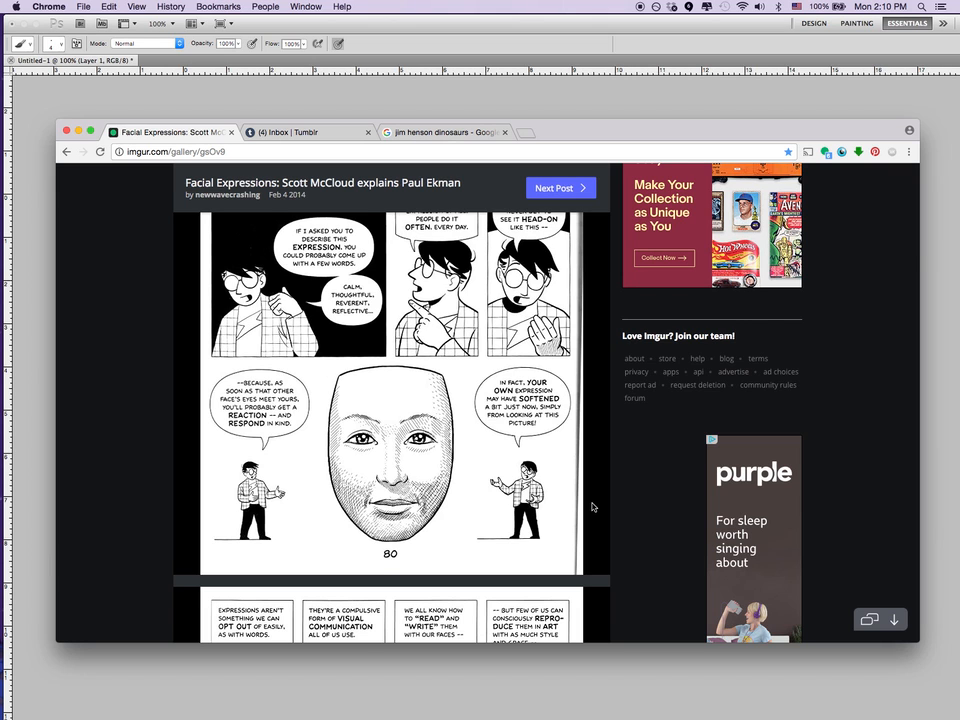
scroll(592, 507, down, 3)
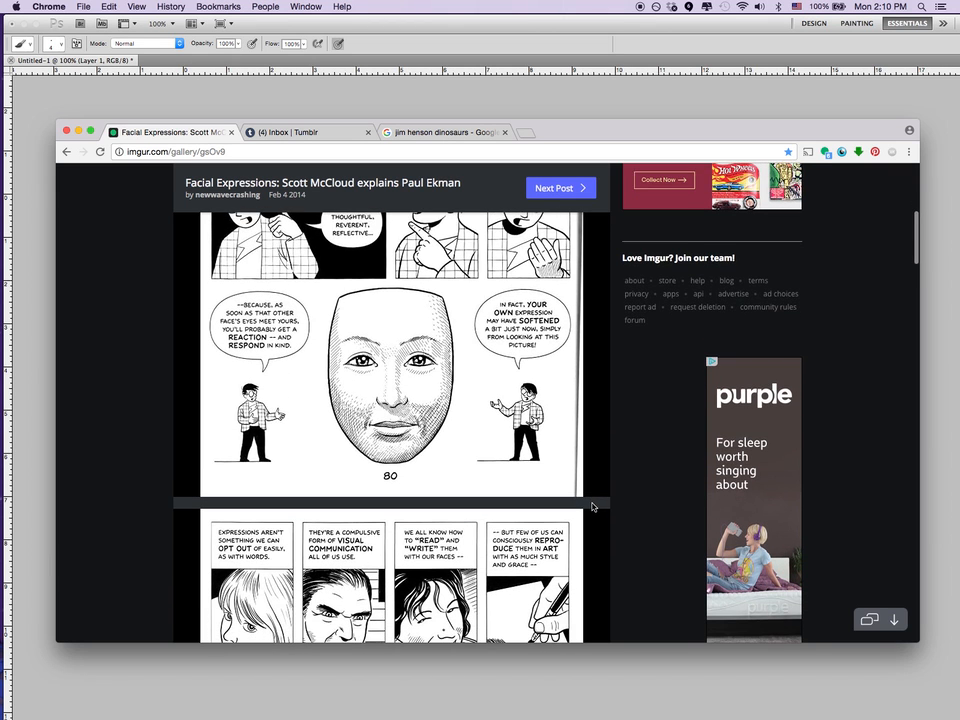
scroll(592, 507, down, 2)
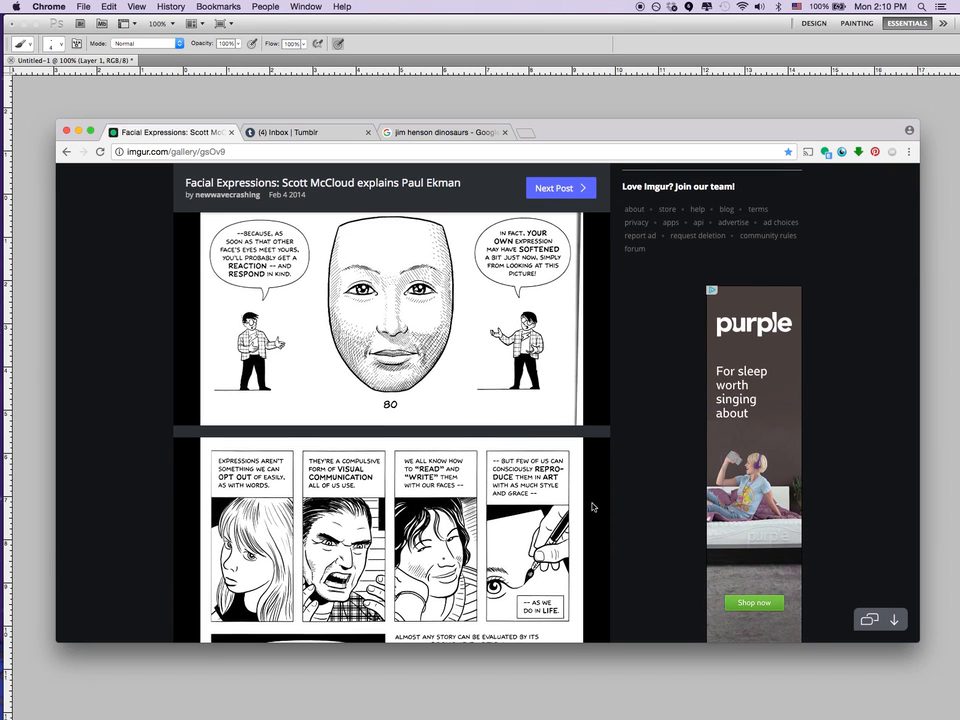
Read comic pages 81 and 82 on conveying emotion and the basic human emotions.
scroll(592, 507, down, 3)
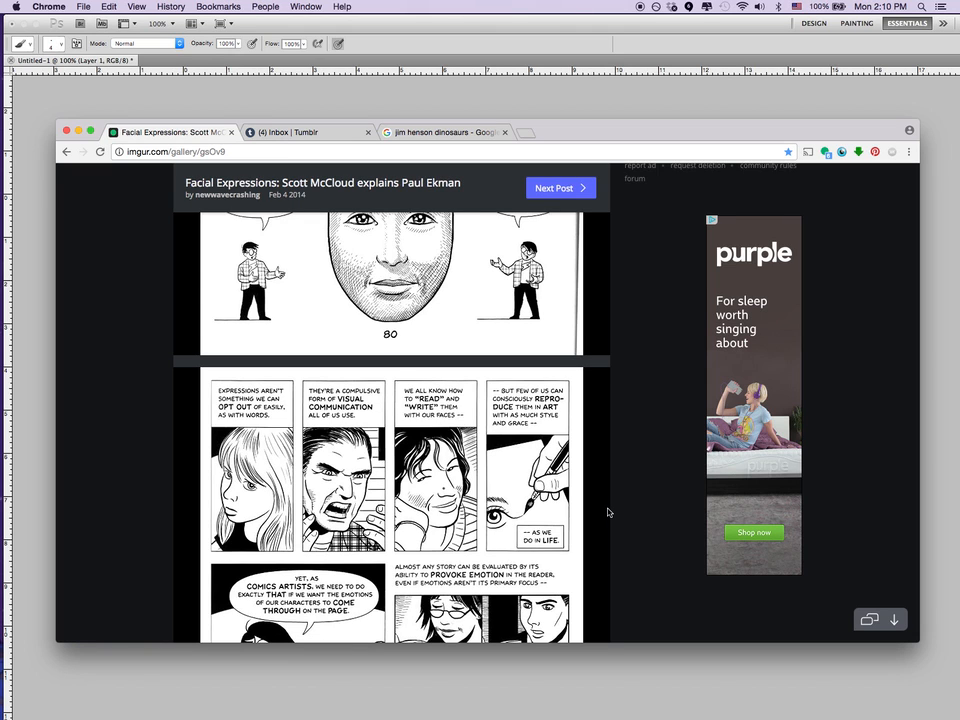
scroll(607, 512, down, 5)
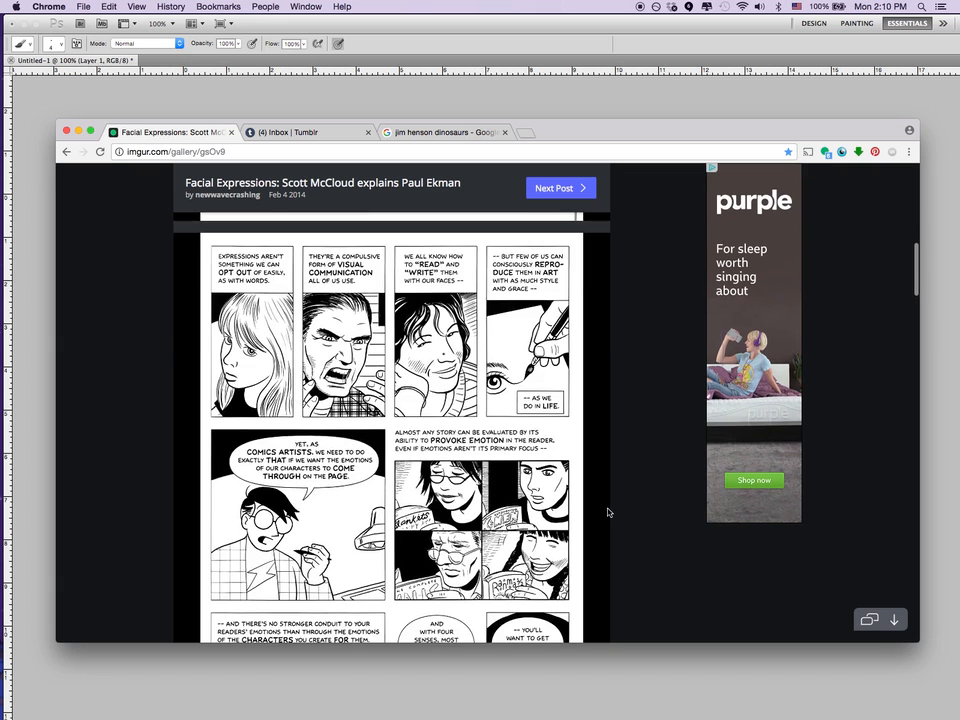
scroll(607, 512, down, 3)
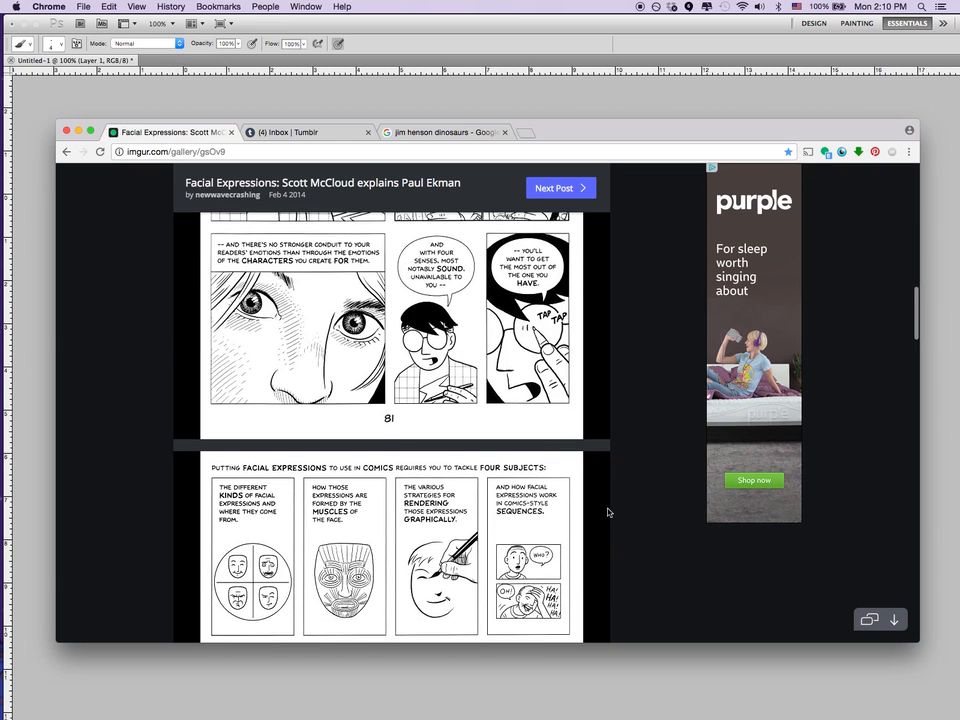
scroll(607, 512, down, 5)
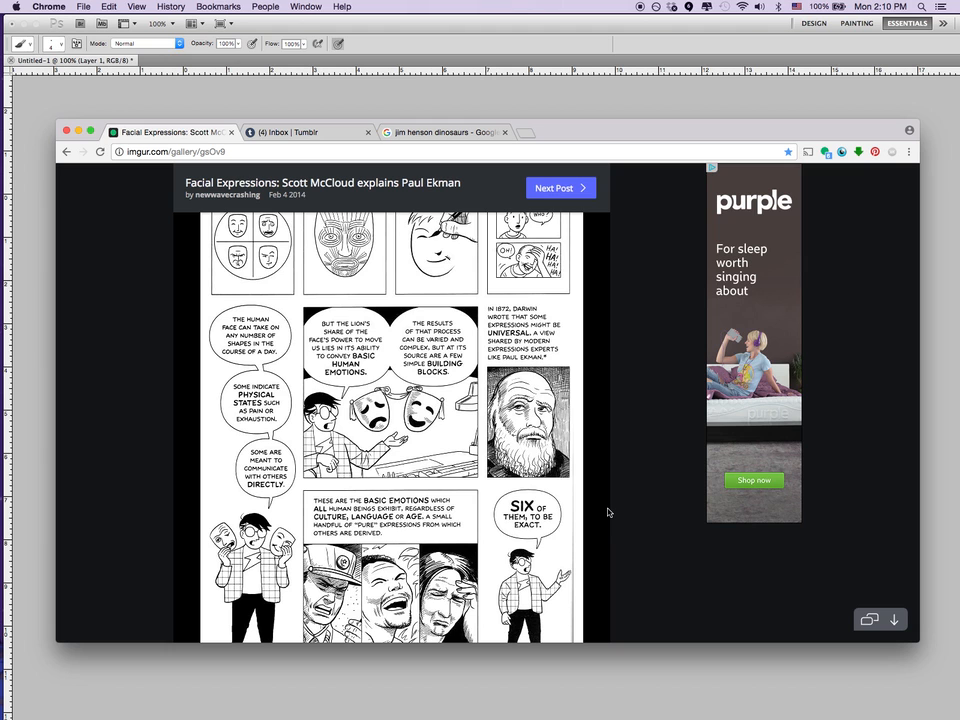
scroll(607, 512, down, 4)
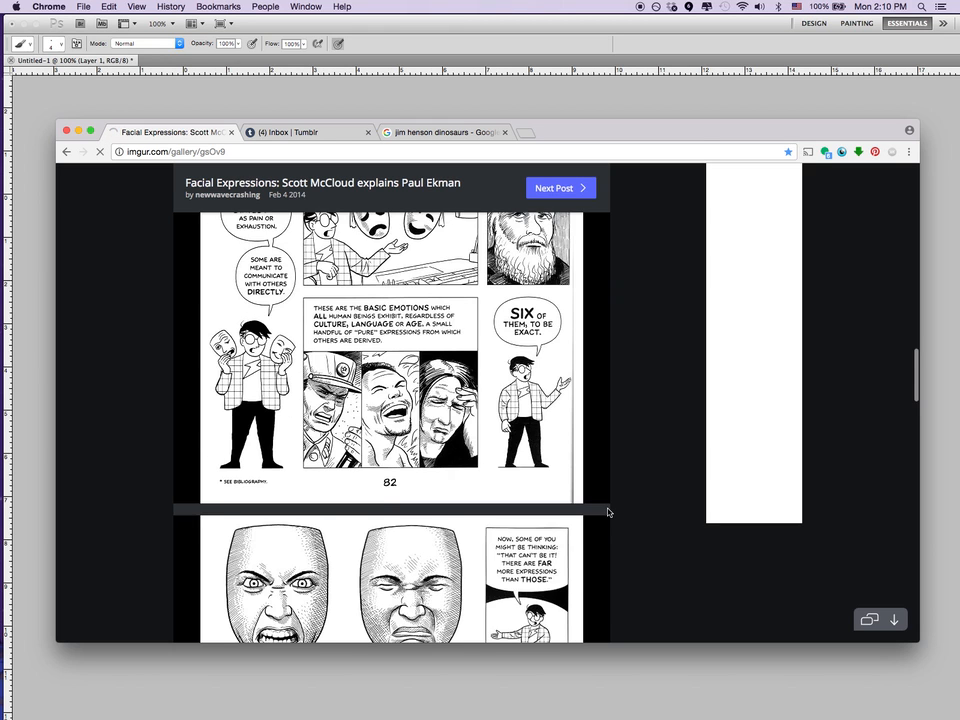
Examine the six primary emotion faces on comic page 83, from anger to surprise.
scroll(607, 512, down, 5)
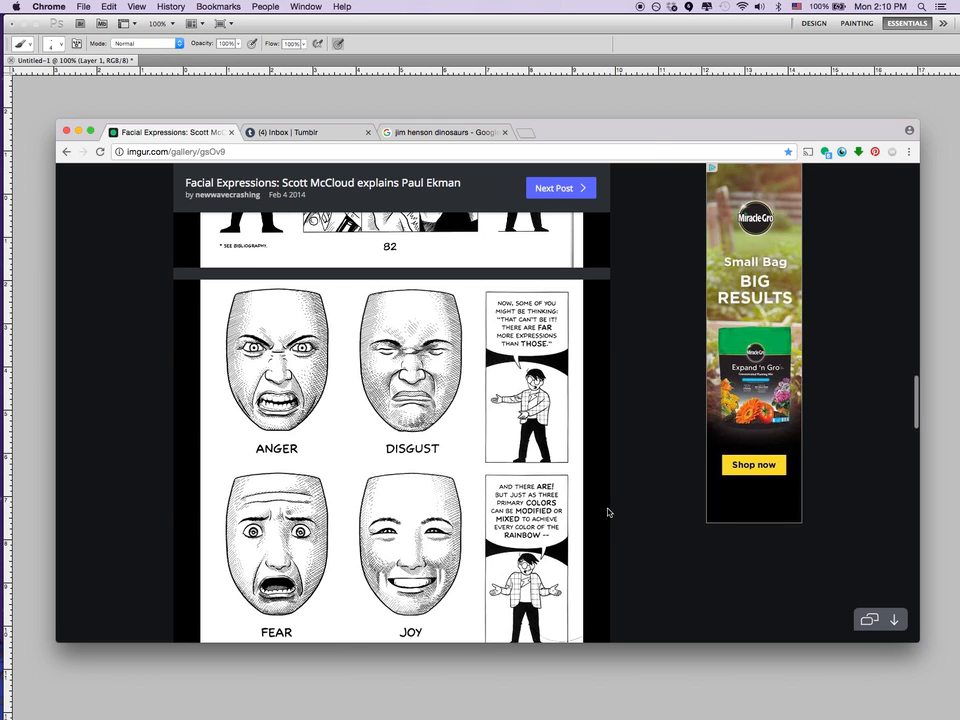
scroll(607, 512, down, 3)
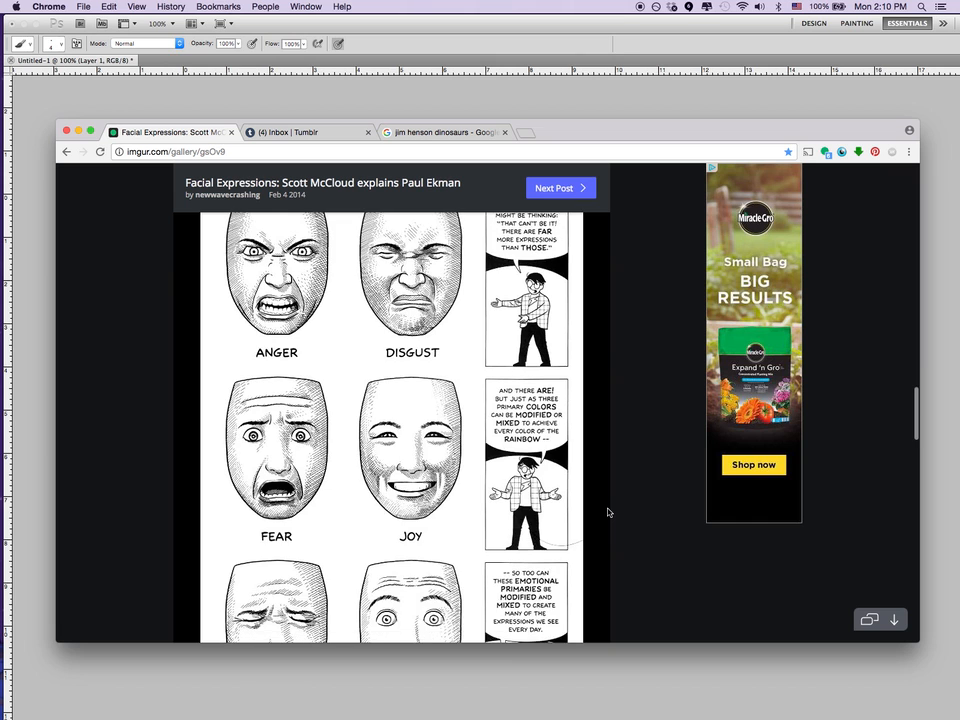
scroll(607, 512, down, 1)
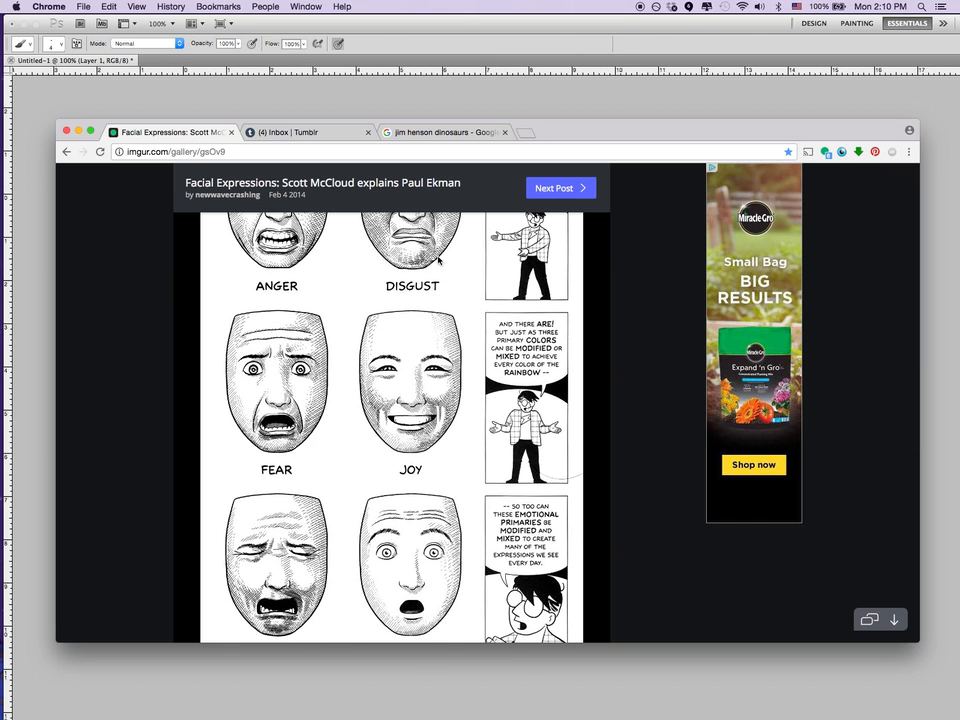
scroll(438, 258, up, 2)
scroll(438, 258, down, 7)
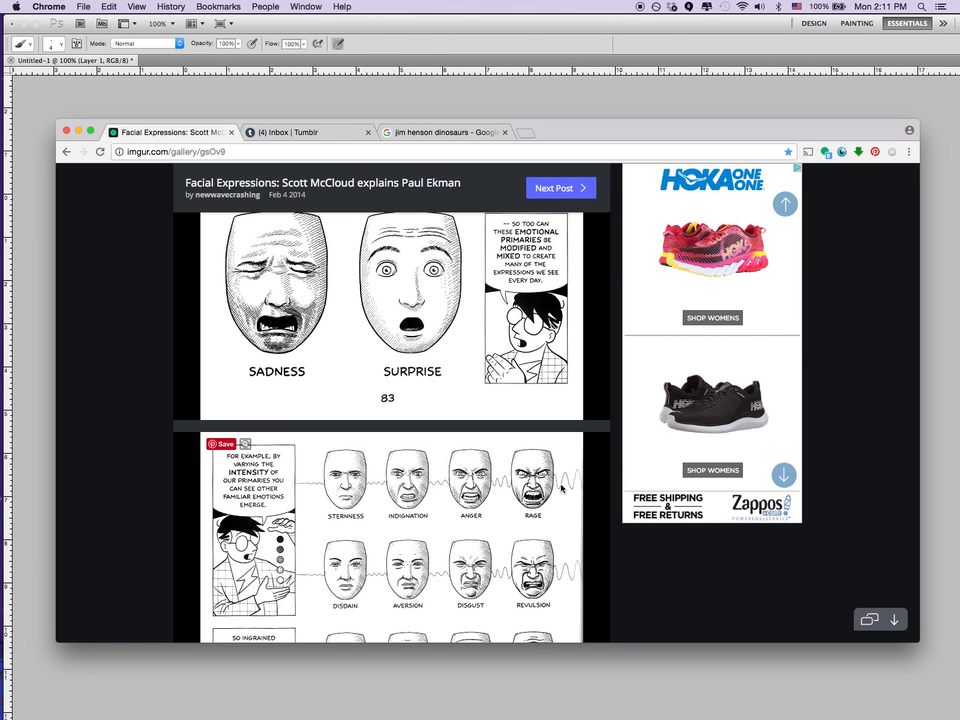
Examine the chart on comic page 84 that varies each primary emotion by intensity.
scroll(468, 532, down, 3)
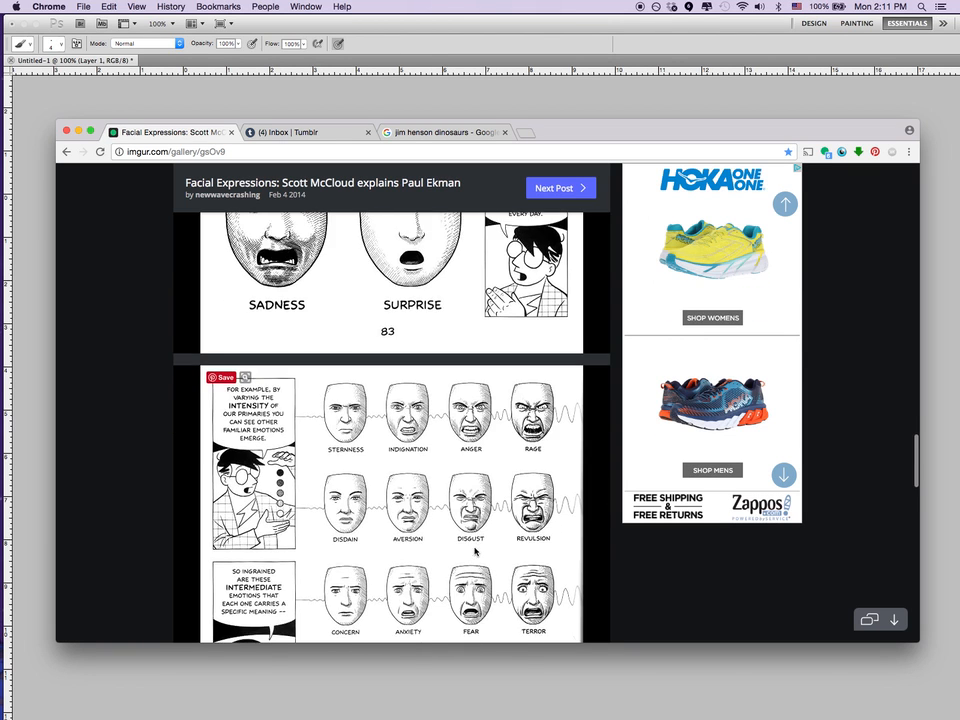
scroll(341, 487, down, 2)
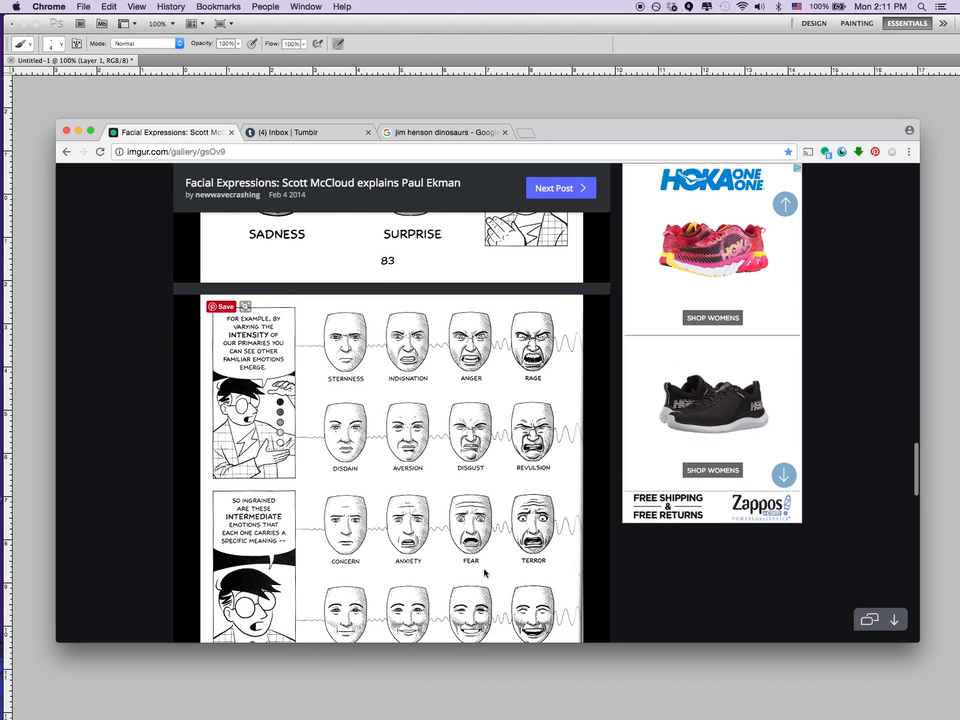
scroll(486, 574, down, 2)
scroll(540, 573, down, 2)
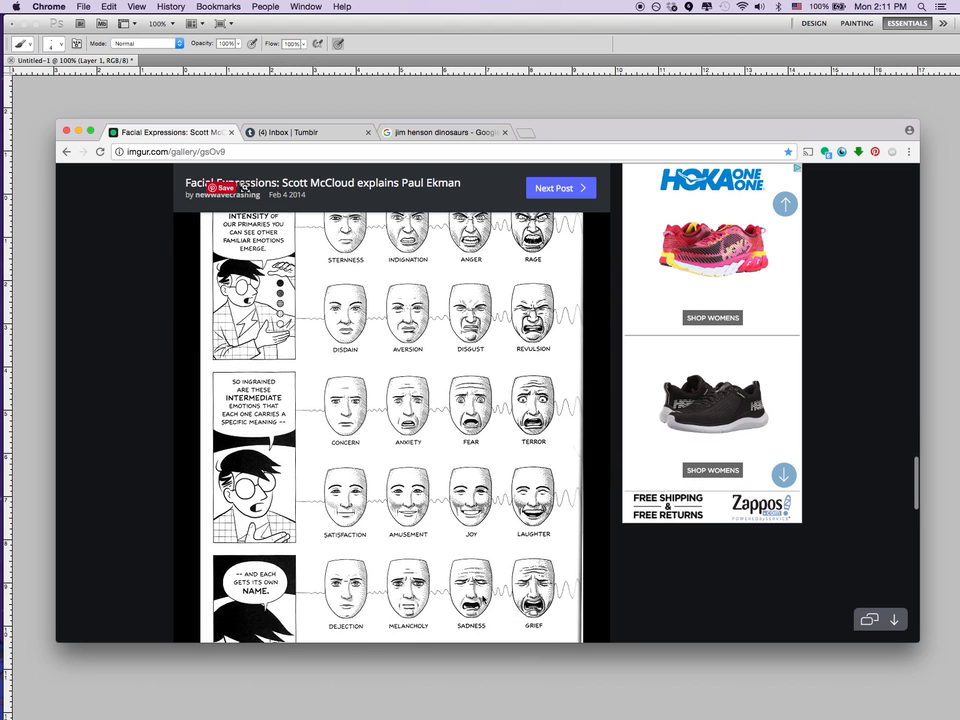
scroll(541, 577, down, 3)
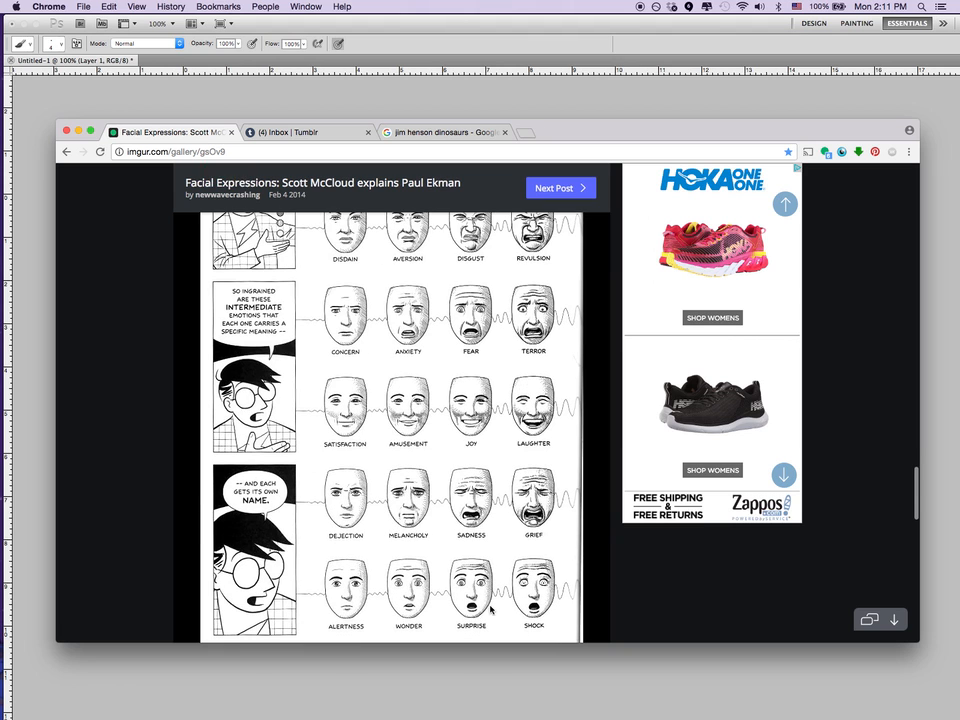
scroll(541, 598, down, 4)
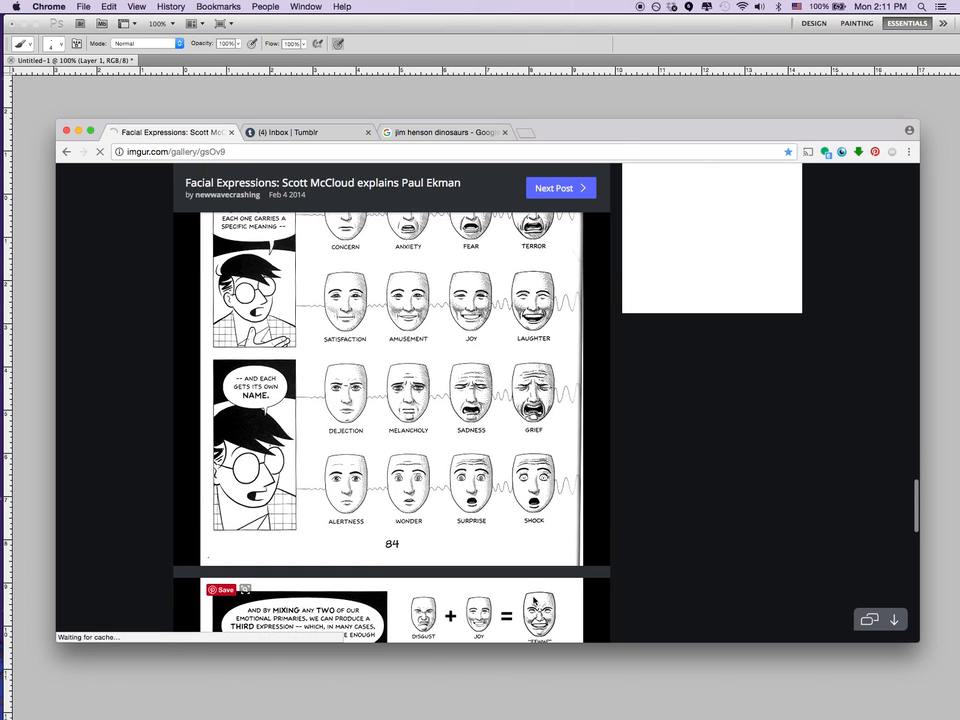
Study the mixed-emotion combinations on comic page 85 through to the end of the post.
scroll(535, 602, down, 9)
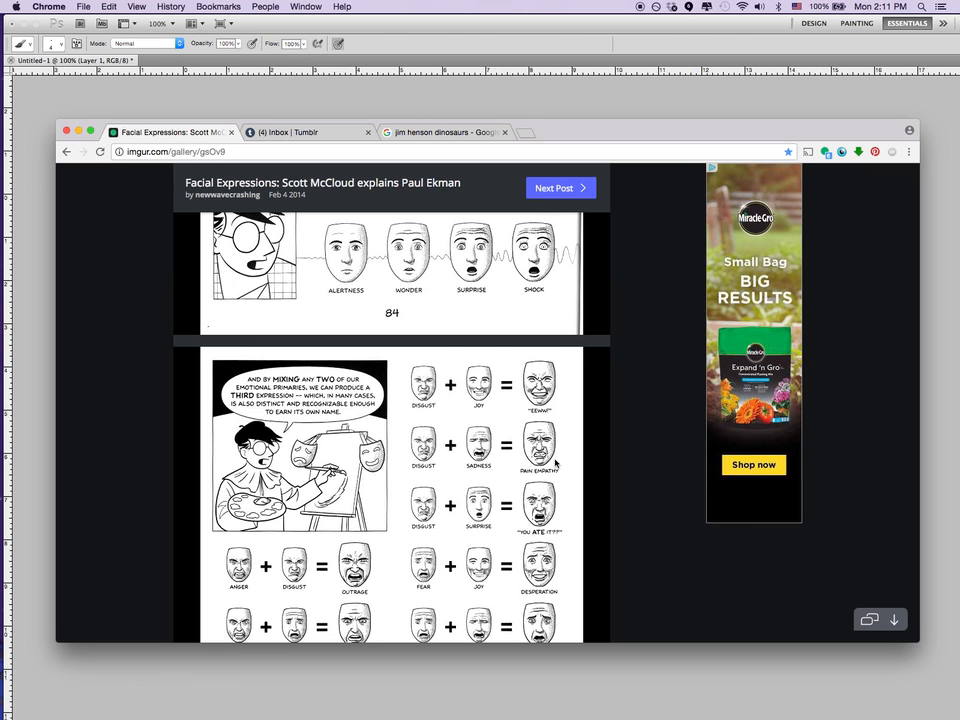
scroll(556, 464, down, 3)
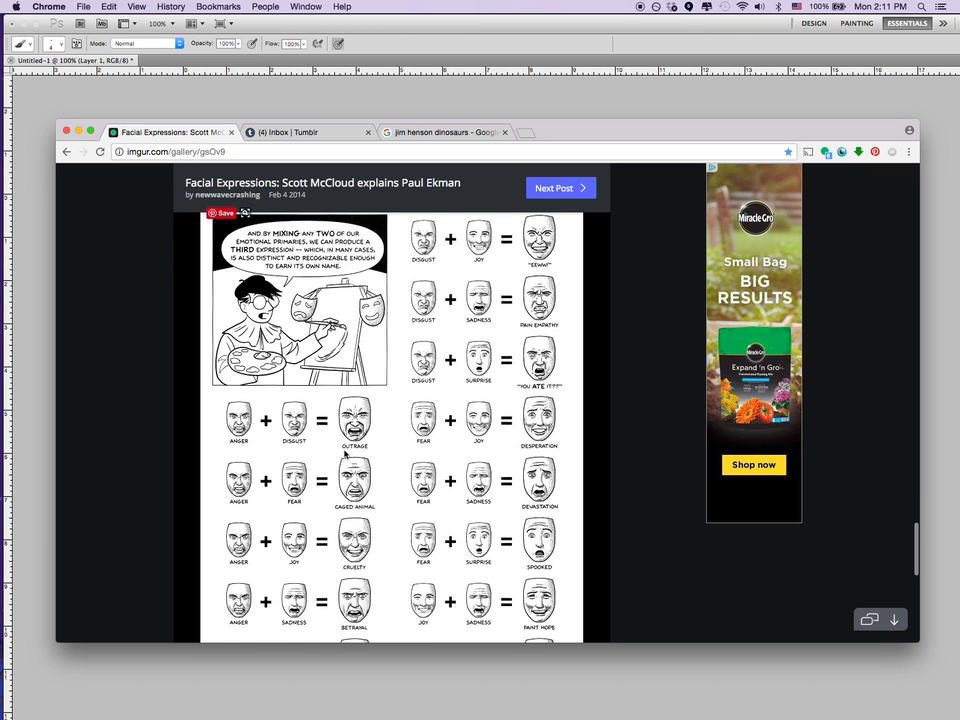
scroll(525, 520, down, 1)
scroll(525, 520, down, 3)
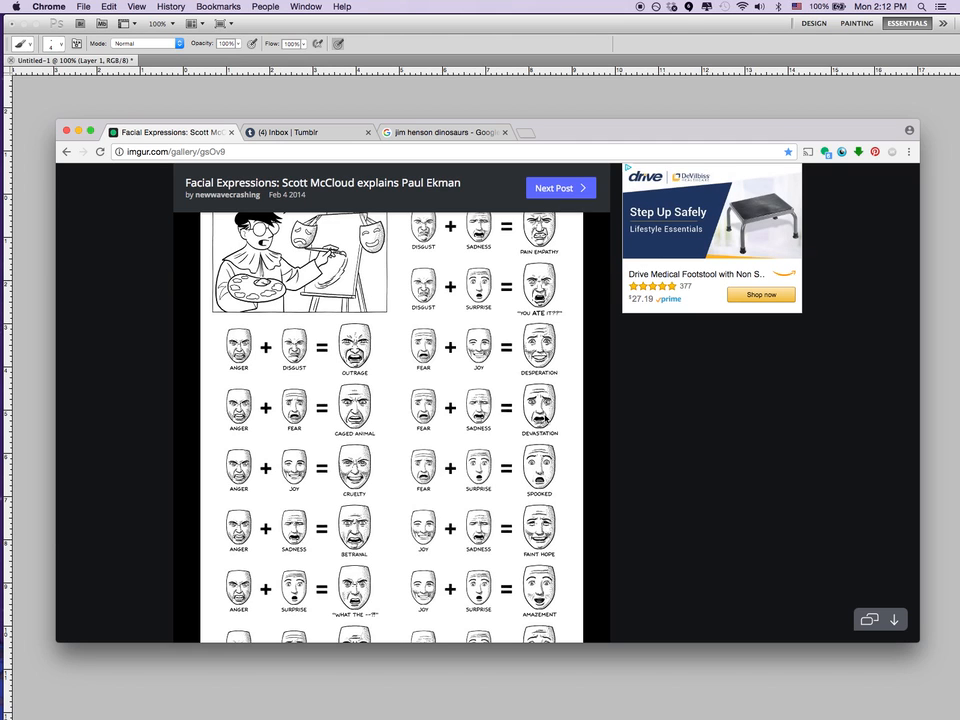
scroll(544, 418, down, 3)
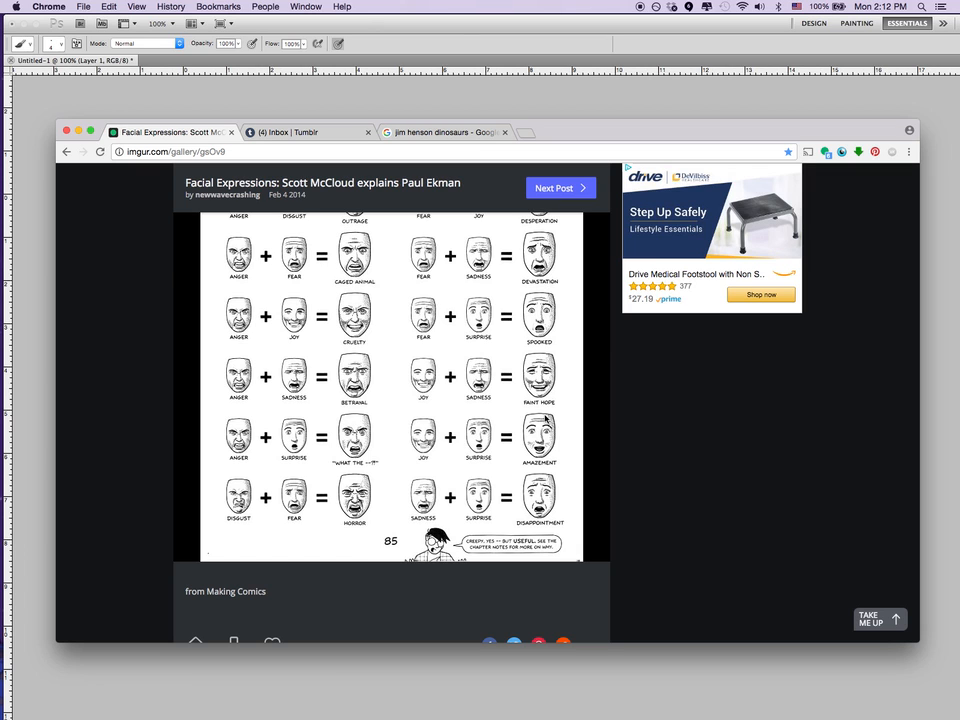
scroll(545, 420, down, 3)
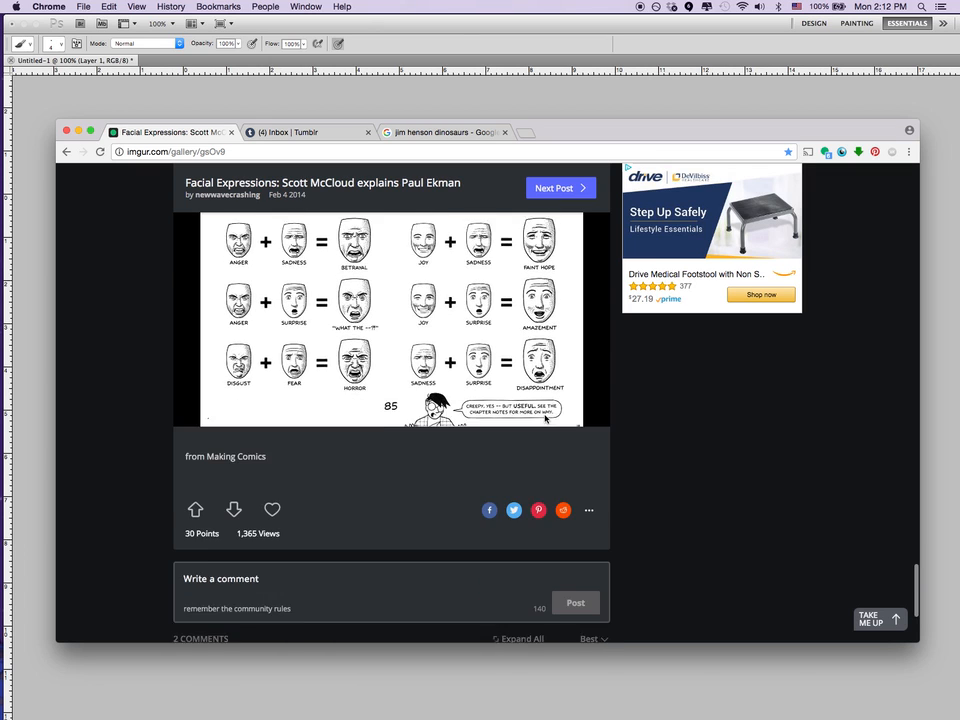
Look back over the emotion charts from page 85 up to the early pages of the comic.
scroll(545, 420, up, 3)
scroll(545, 420, up, 3)
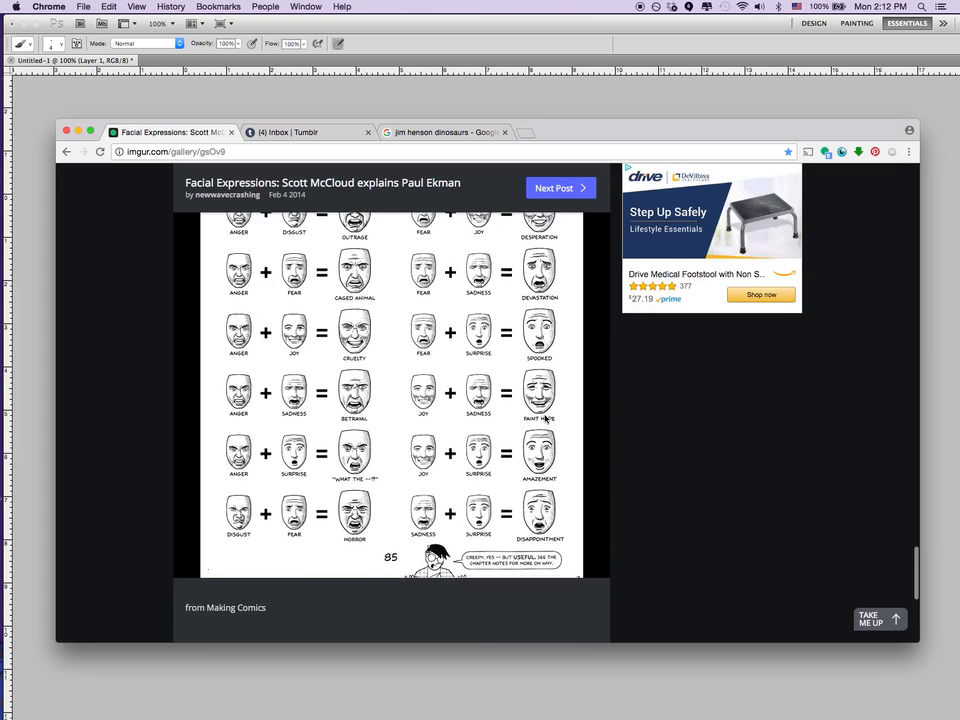
scroll(545, 420, up, 6)
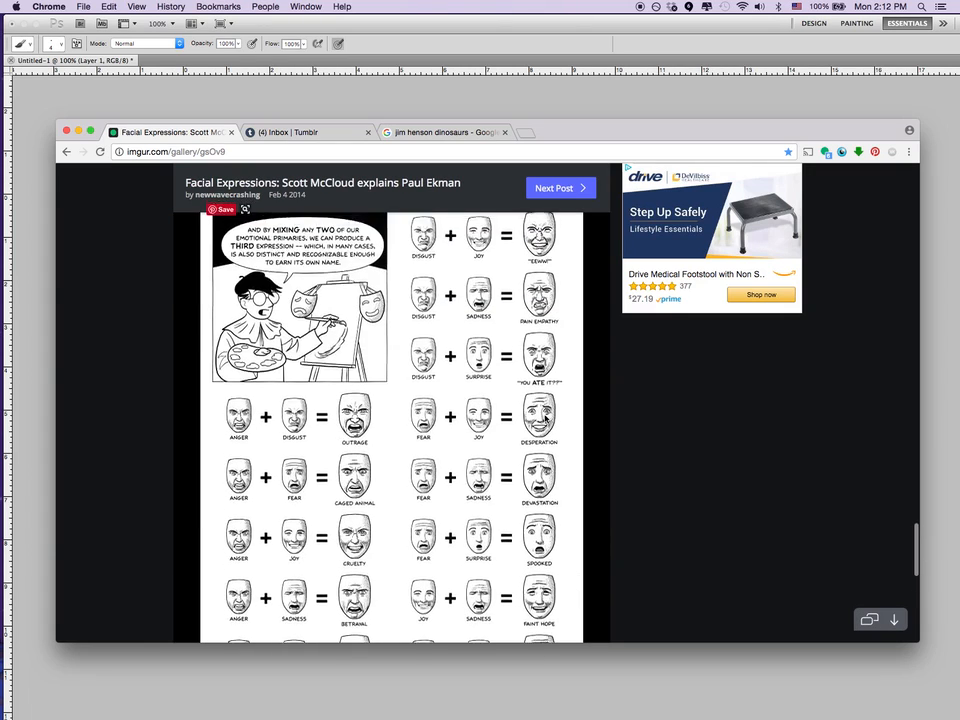
scroll(545, 420, up, 15)
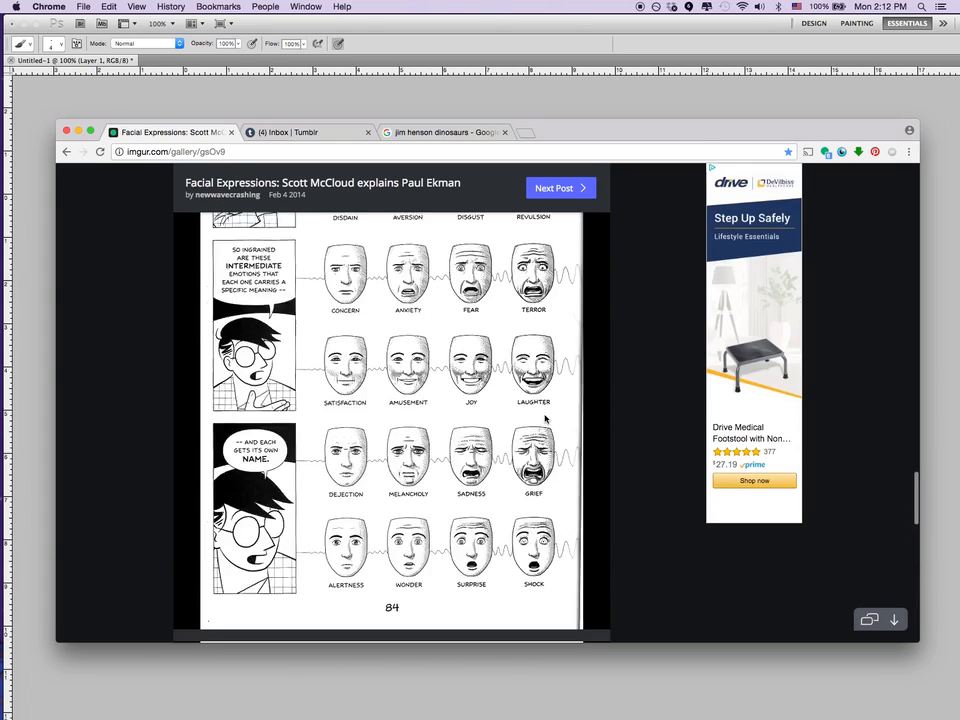
scroll(545, 420, up, 5)
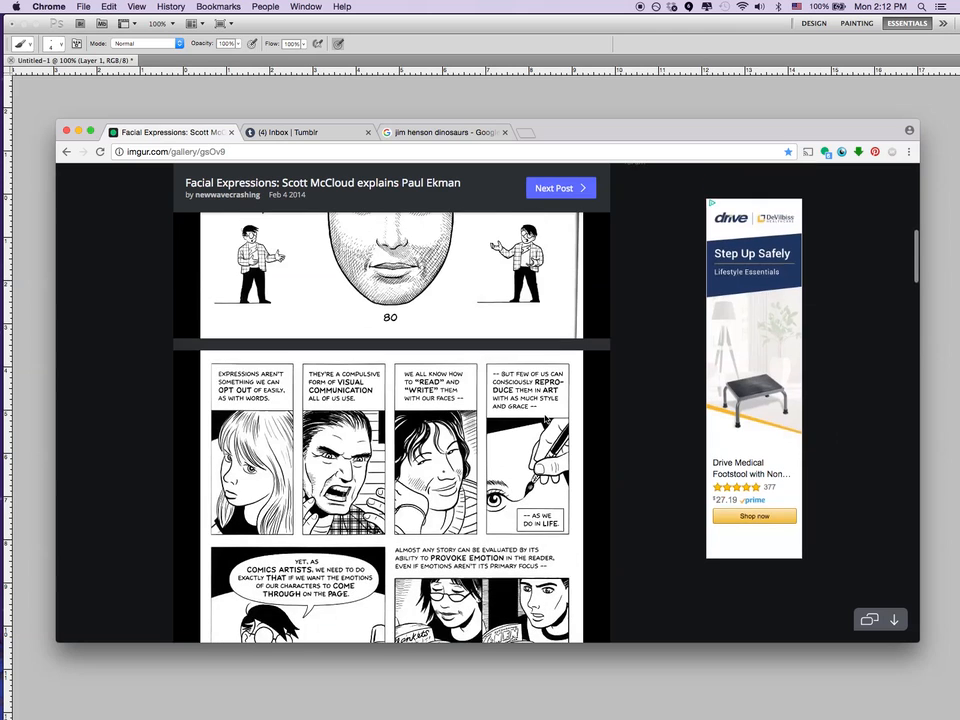
Look through the image search results for Jim Henson's Dinosaurs to study the puppets' facial expressions.
click(461, 133)
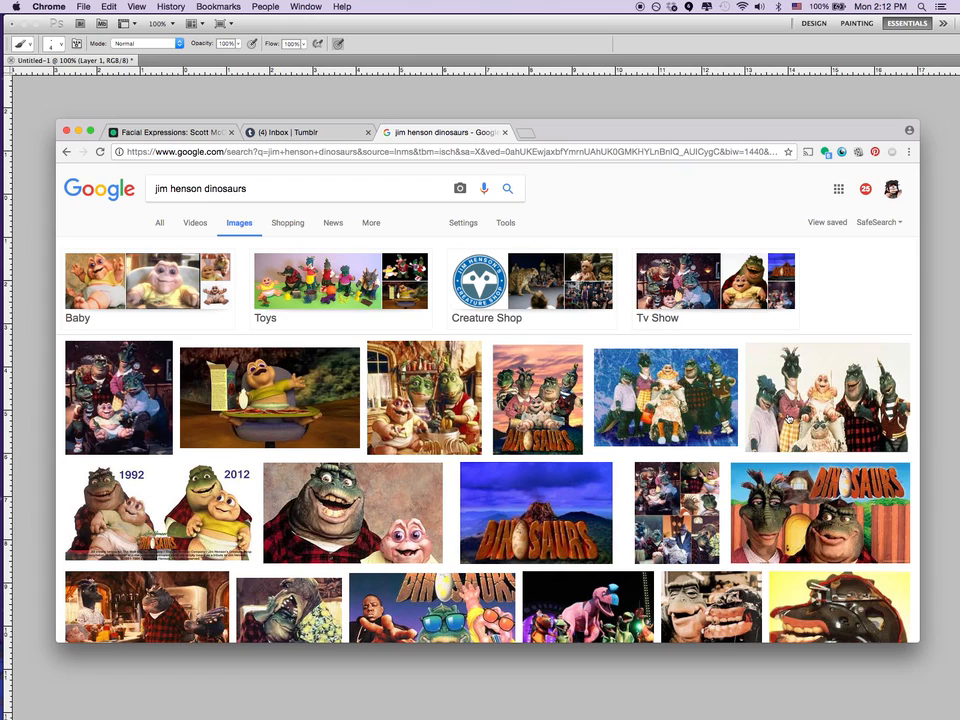
scroll(789, 420, down, 3)
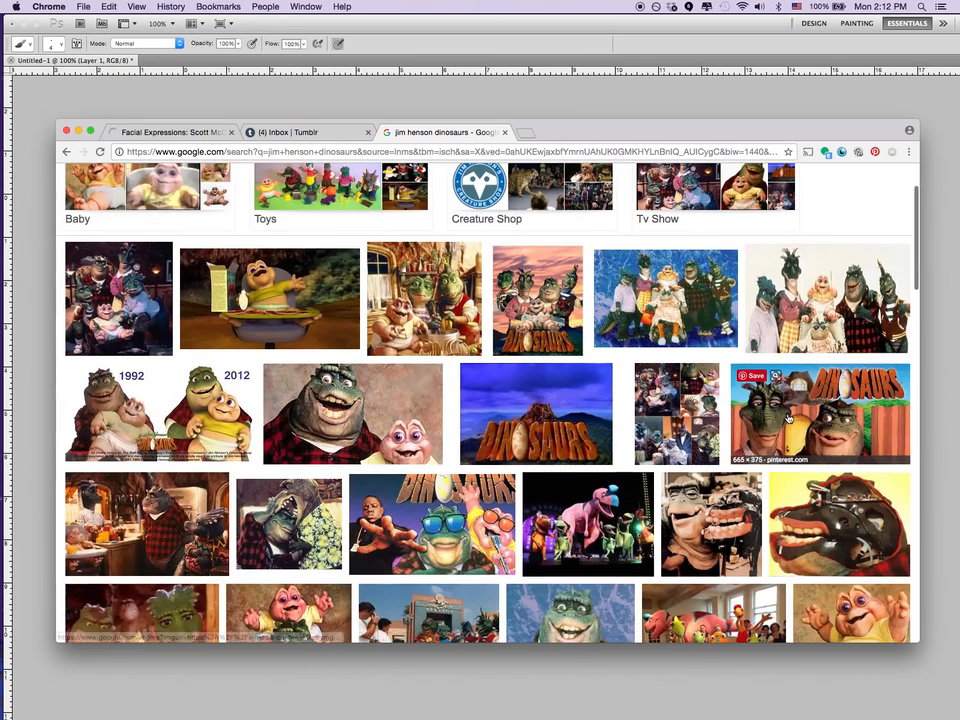
scroll(789, 420, down, 2)
scroll(789, 420, down, 2)
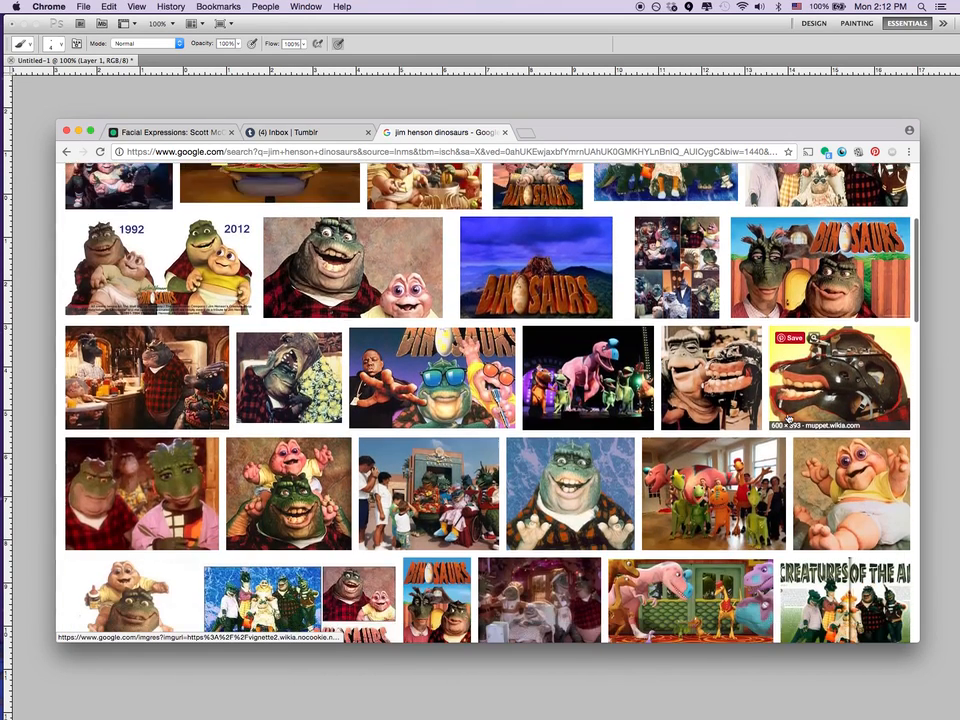
scroll(789, 420, up, 2)
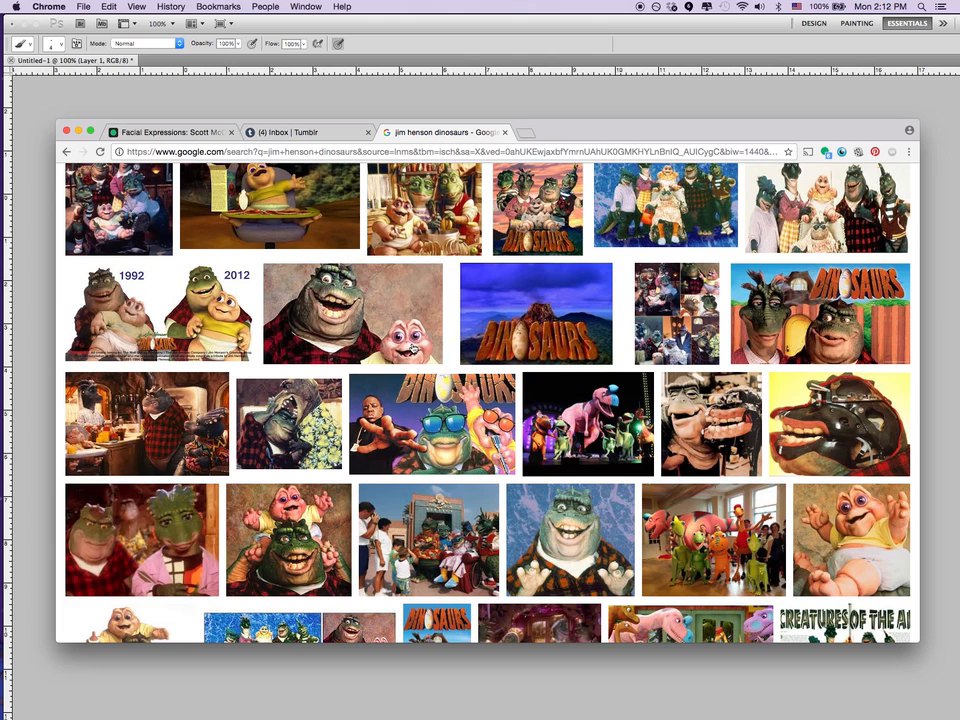
scroll(412, 347, down, 3)
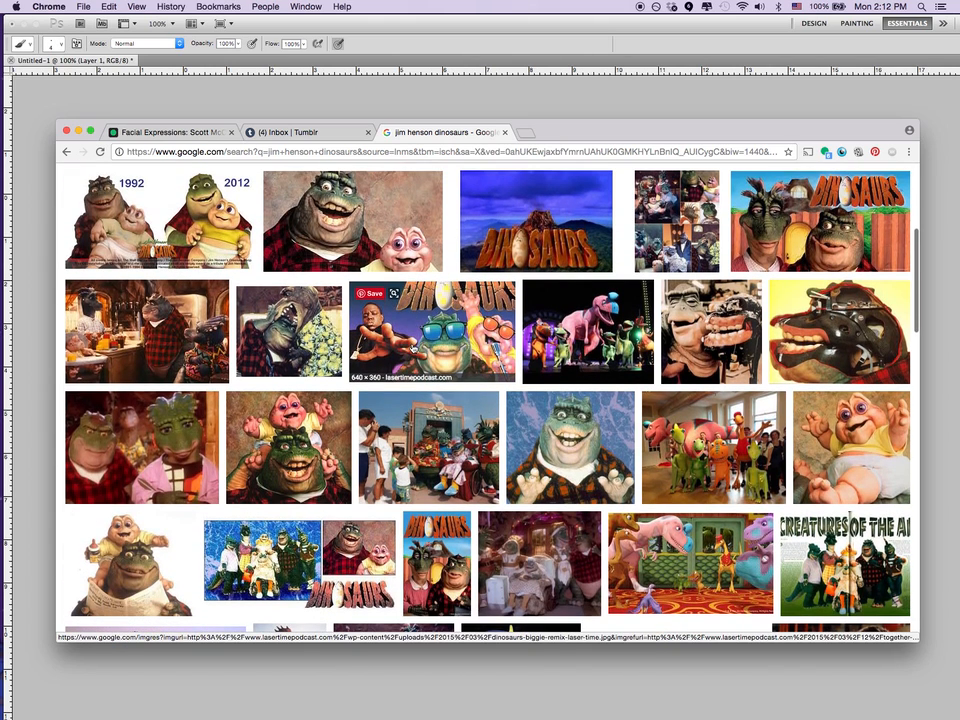
scroll(412, 347, down, 2)
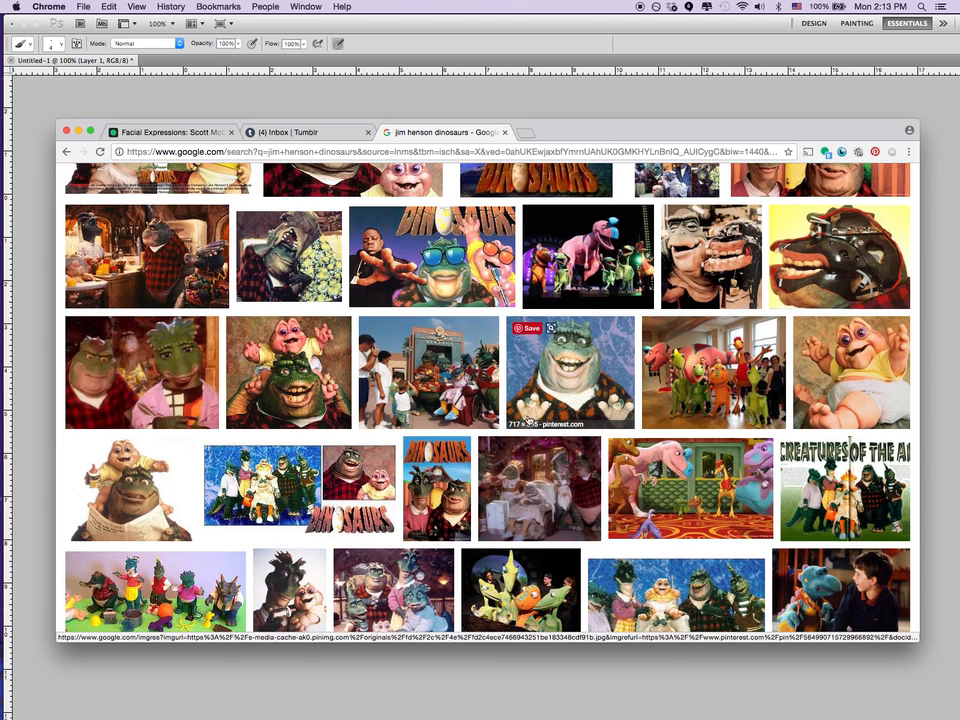
scroll(332, 414, up, 3)
scroll(332, 414, up, 2)
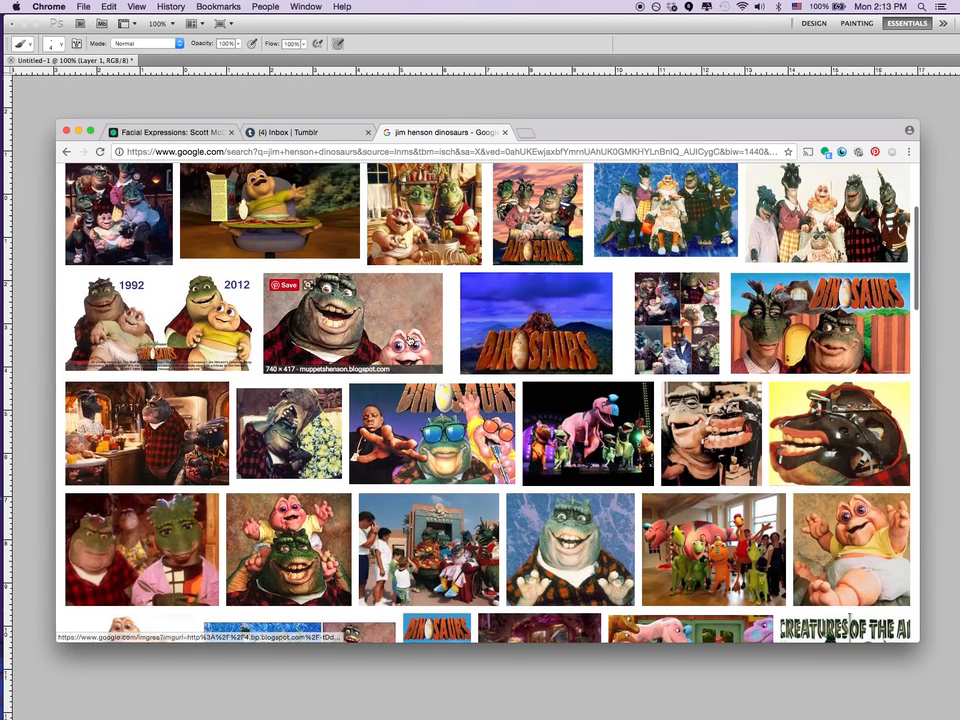
Preview the photo of the grinning dinosaur father beside the pink baby and compare it with the surrounding results.
click(416, 334)
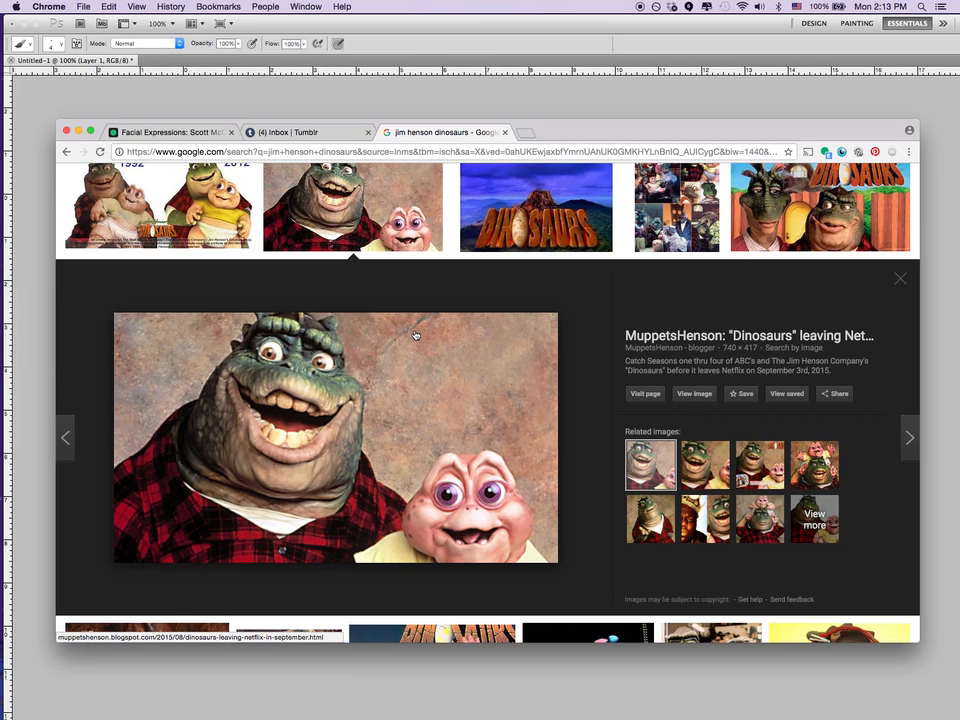
scroll(416, 334, up, 5)
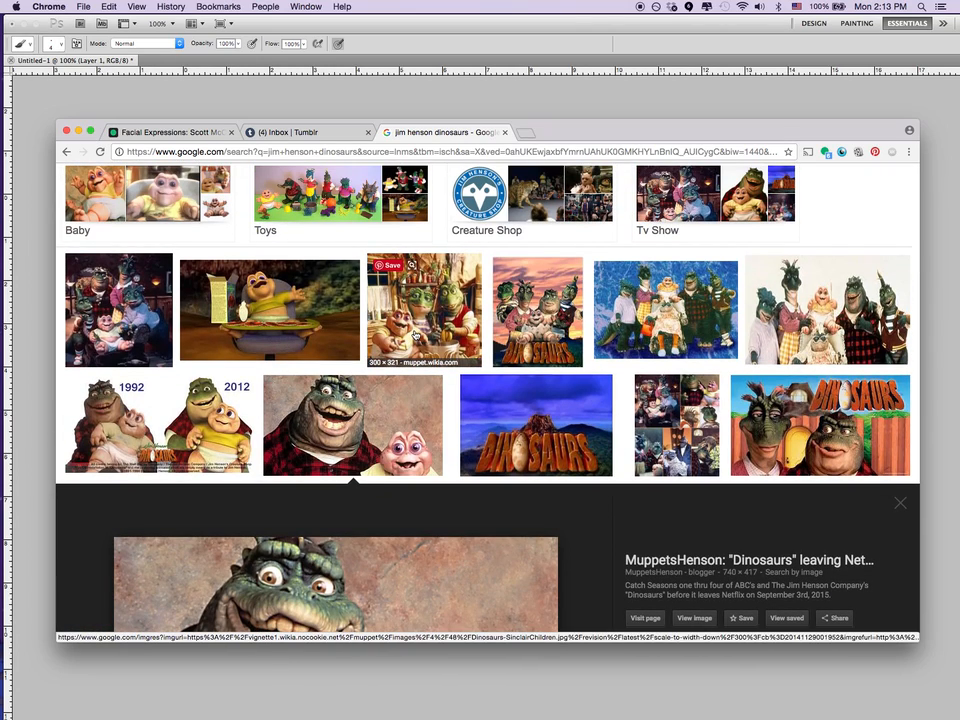
scroll(416, 334, up, 1)
scroll(416, 334, down, 6)
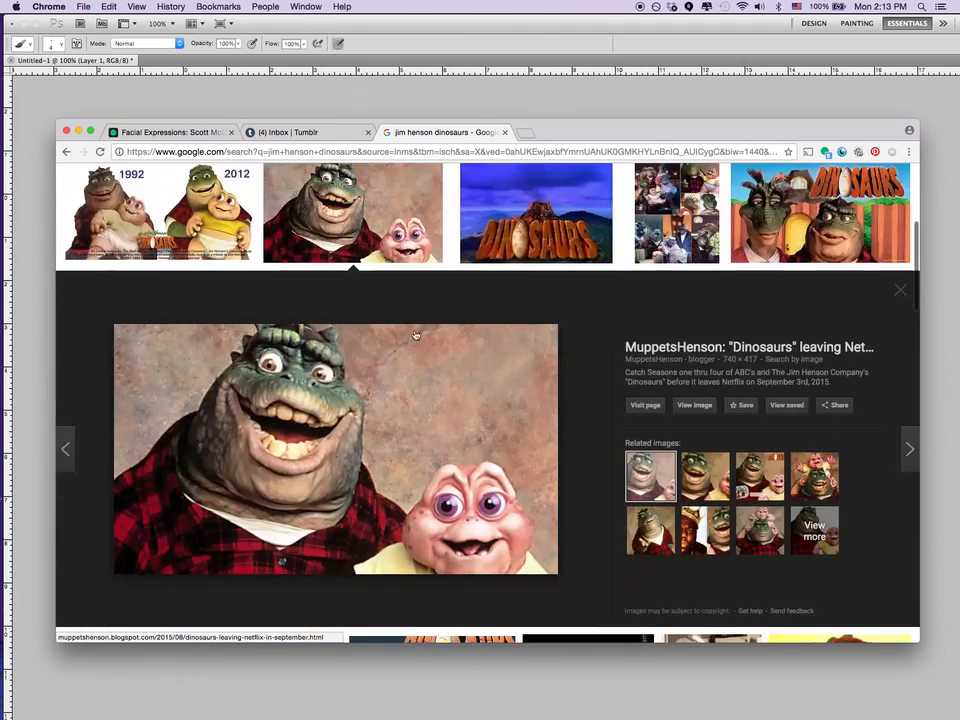
scroll(416, 335, down, 8)
scroll(416, 335, up, 1)
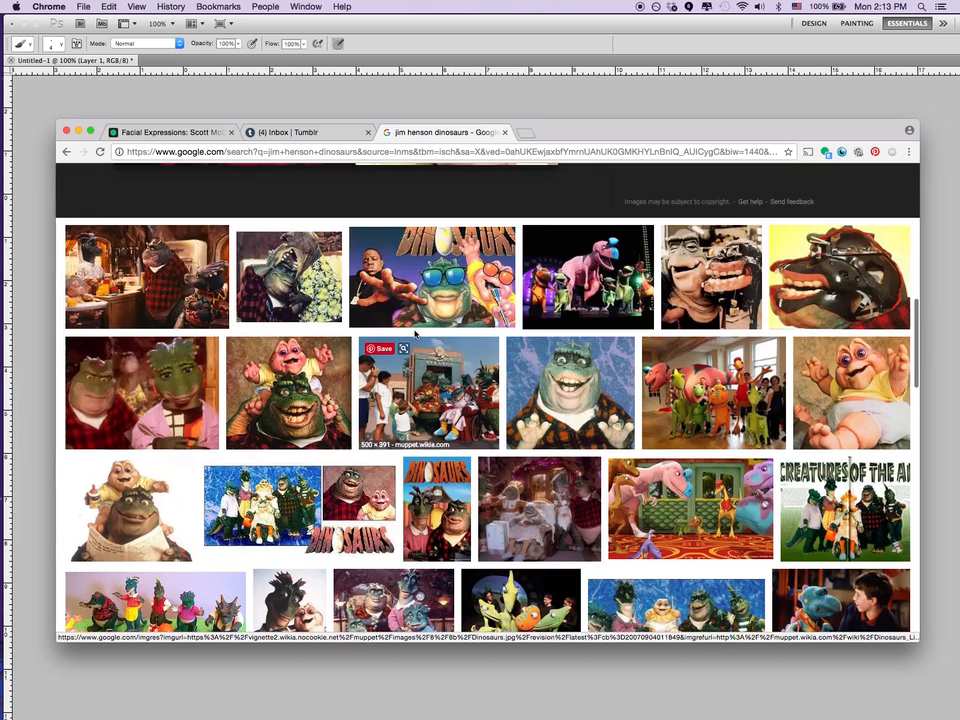
Preview the cutaway animatronic head image, followed by the photo of a puppet face beside its exposed mechanics.
click(836, 311)
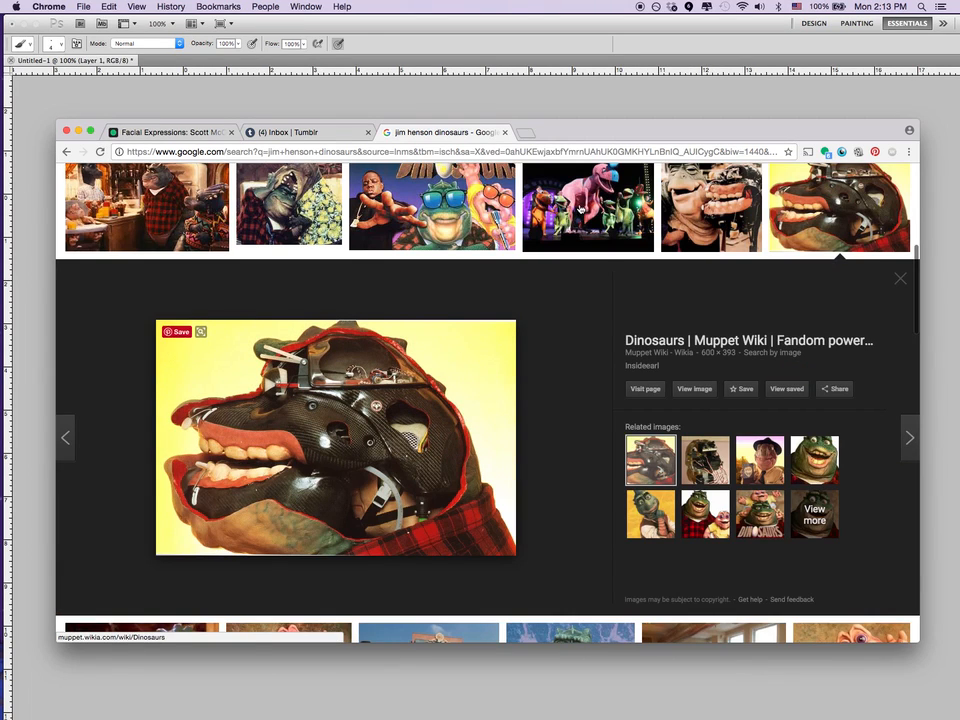
click(717, 211)
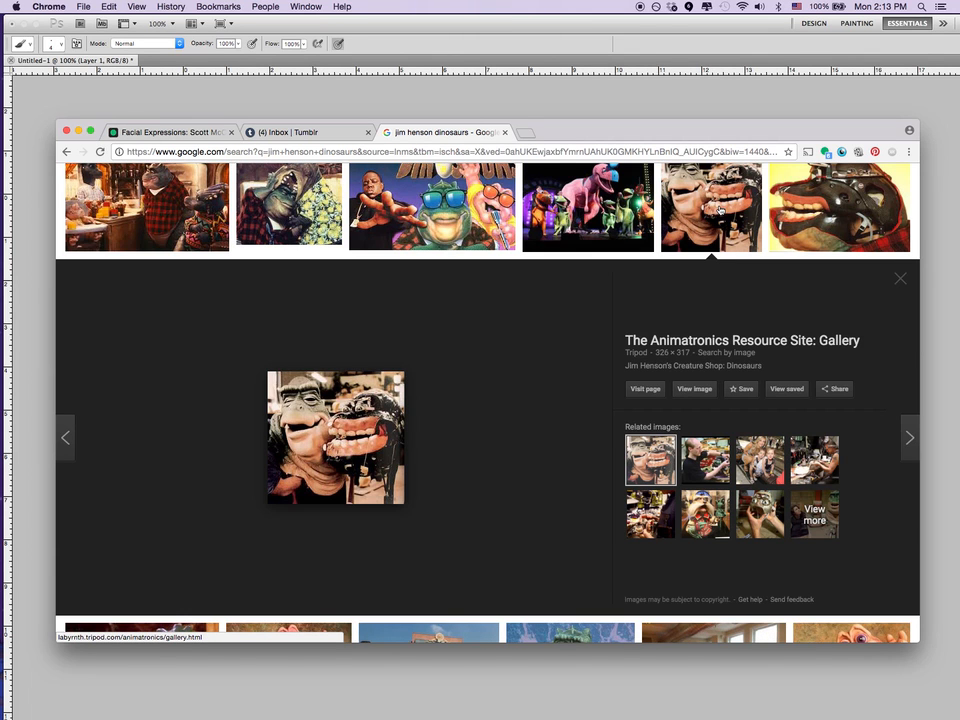
scroll(717, 211, up, 2)
scroll(717, 211, down, 5)
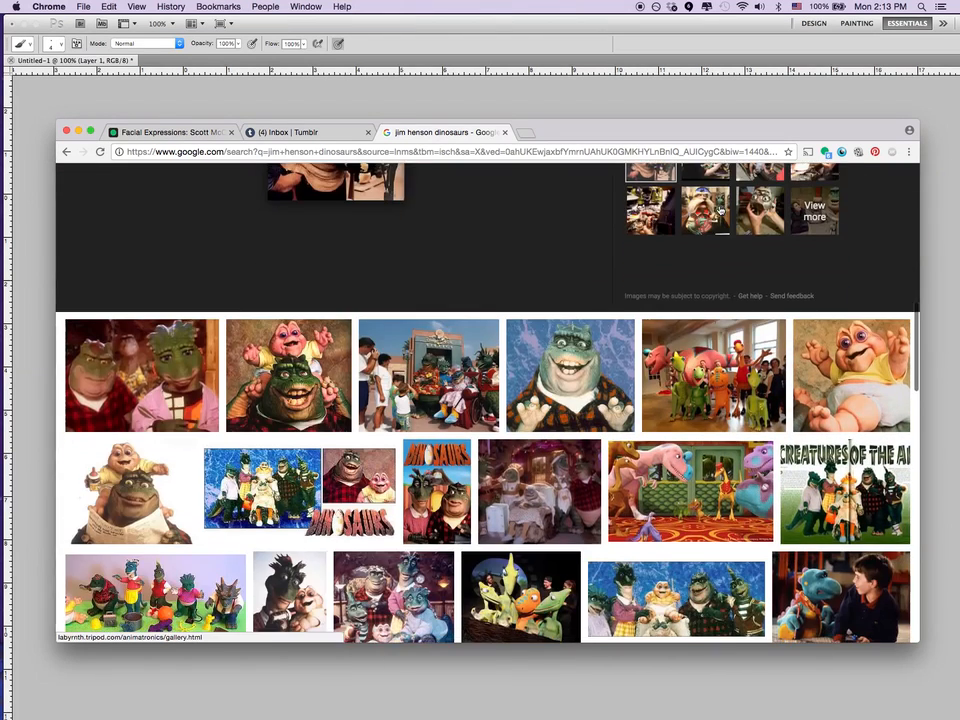
Examine the further Dinosaurs image results and return to the beginning of the results page.
scroll(718, 209, down, 2)
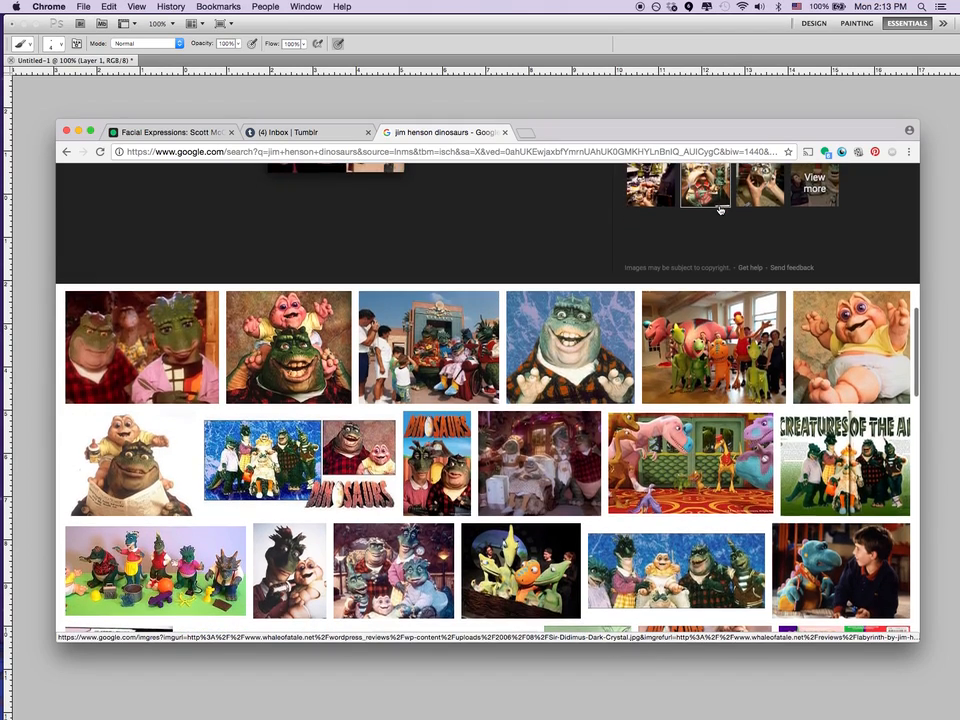
scroll(719, 209, down, 5)
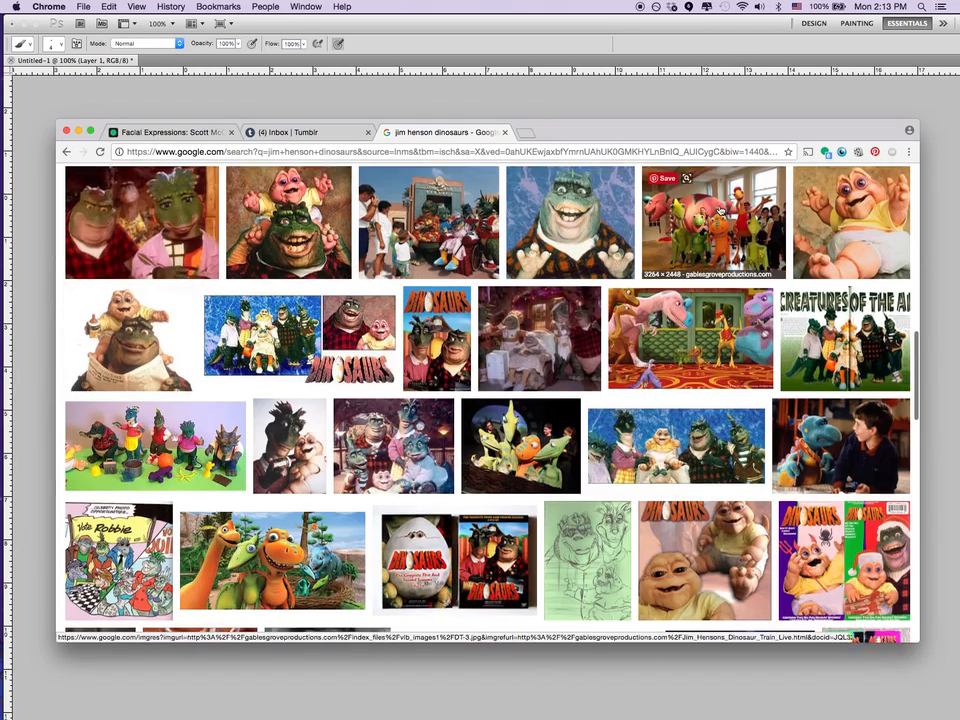
scroll(719, 209, down, 4)
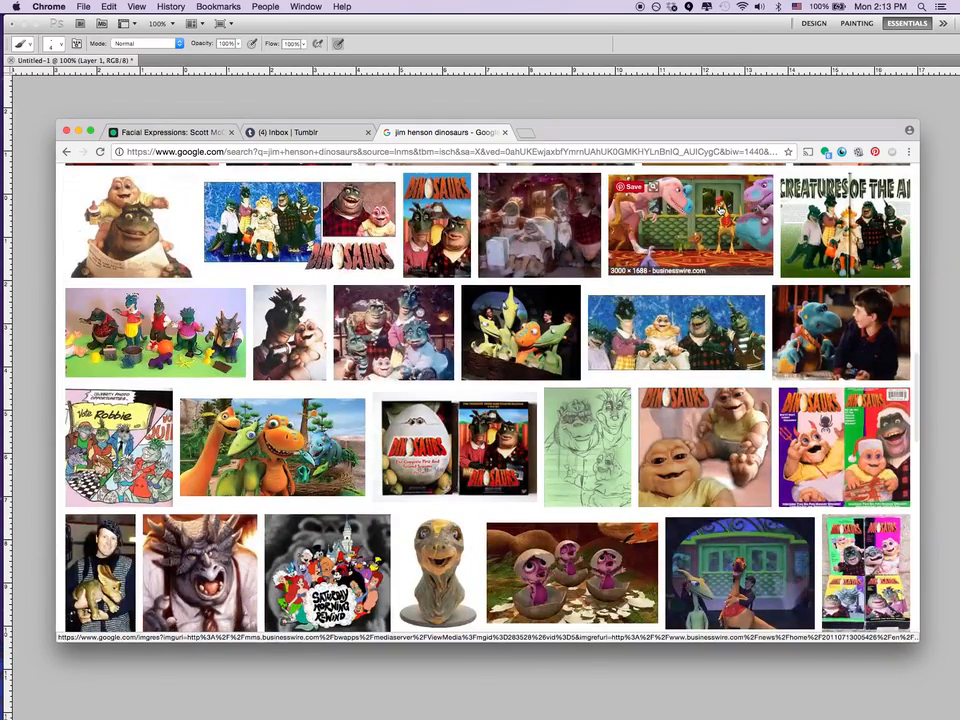
scroll(718, 209, up, 12)
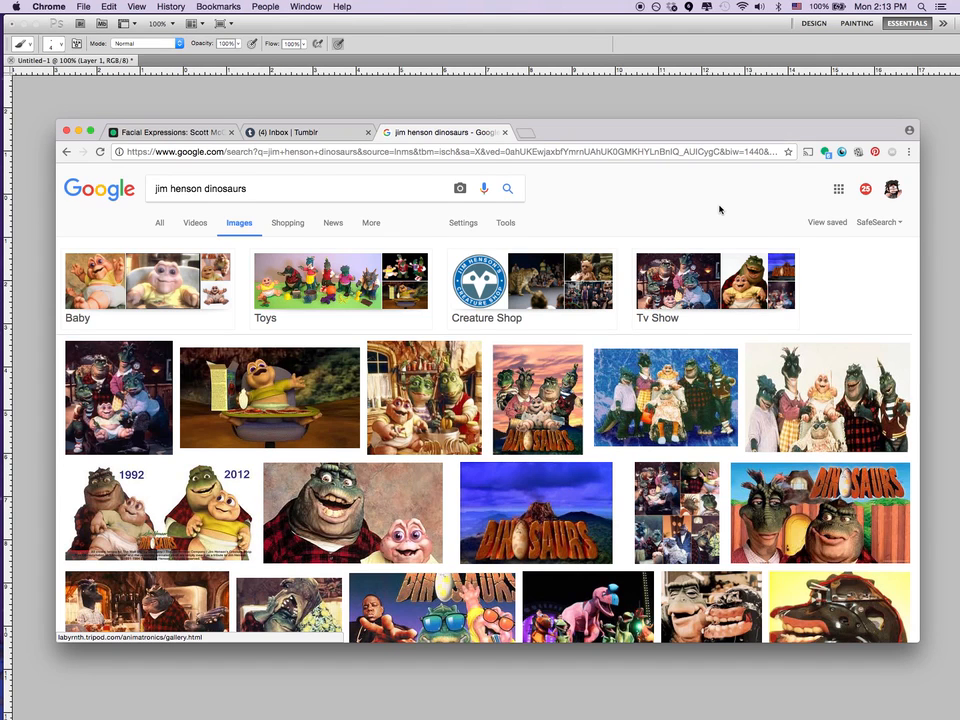
scroll(719, 209, down, 1)
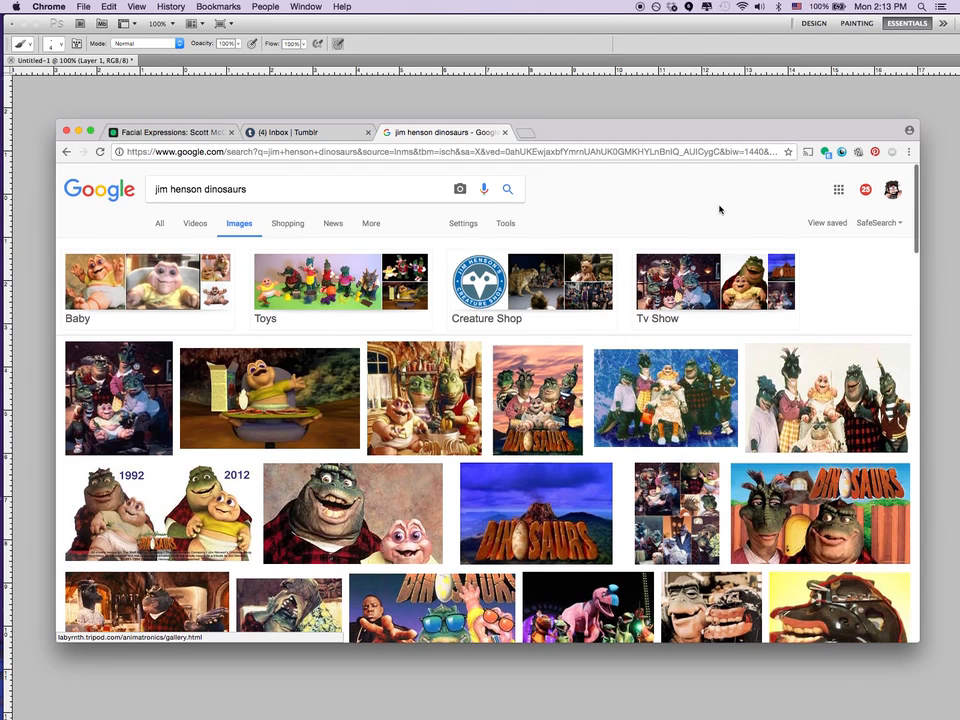
scroll(719, 209, down, 1)
scroll(720, 210, down, 1)
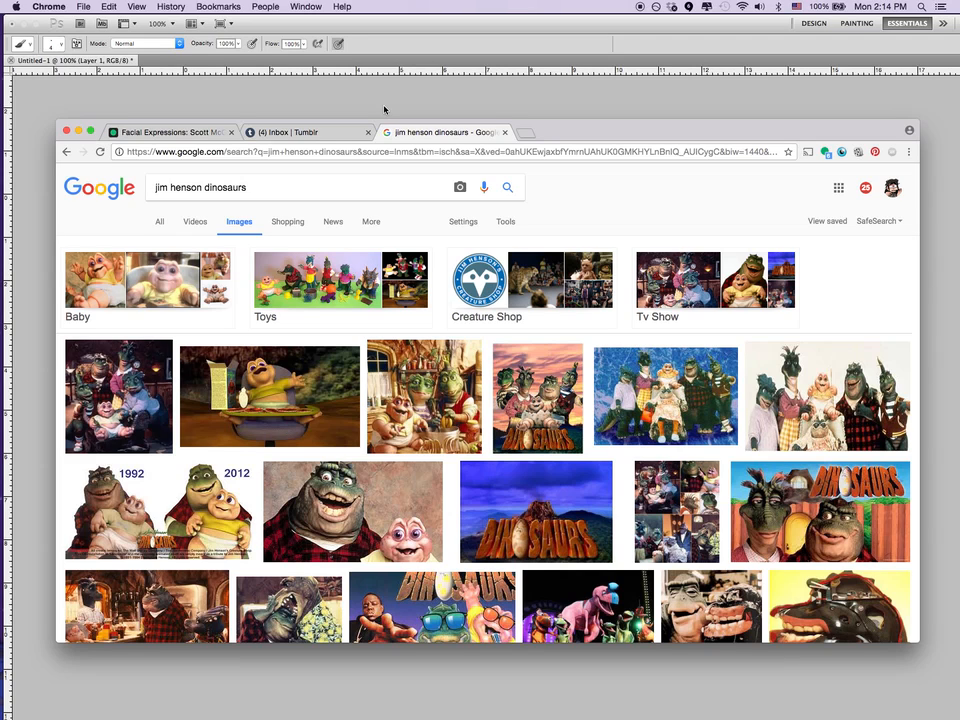
Switch to Photoshop and, on a new layer, draw curved vertical and horizontal guidelines across the oval head.
click(445, 105)
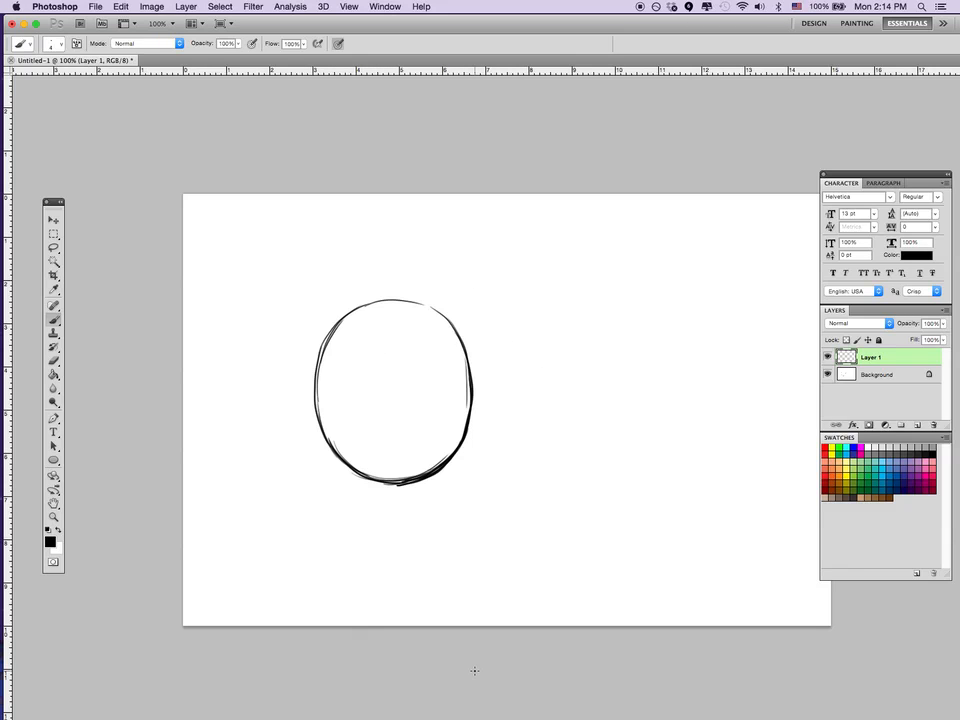
click(917, 427)
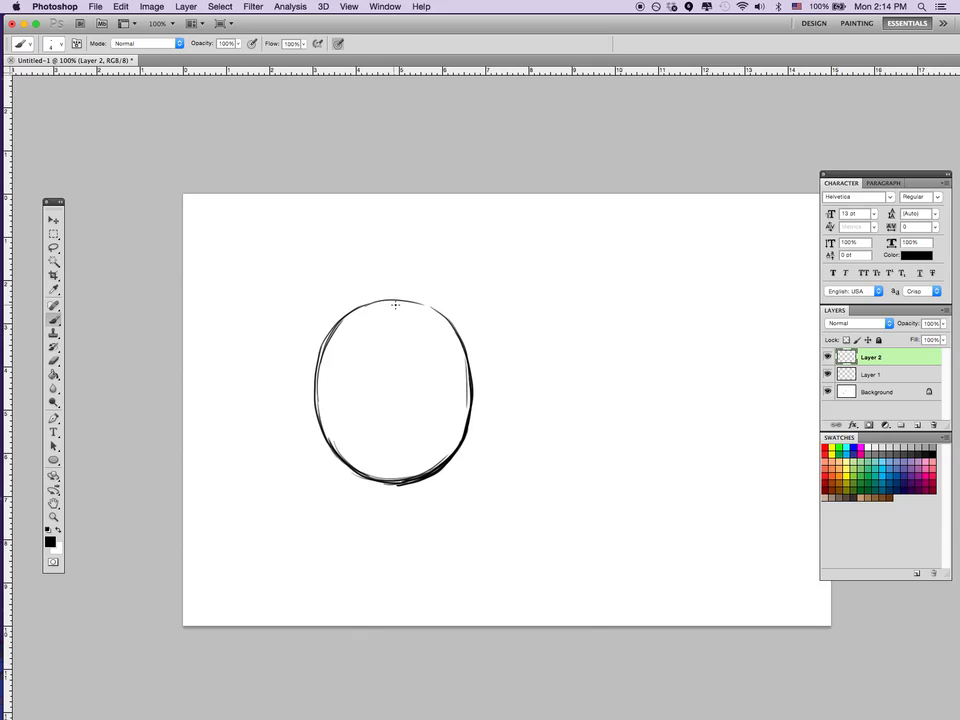
mouse_move(395, 305)
mouse_down()
mouse_move(411, 350)
mouse_move(411, 497)
mouse_up()
key(super+z)
mouse_move(397, 306)
mouse_down()
mouse_move(417, 366)
mouse_move(404, 474)
mouse_up()
drag(321, 391, 466, 376)
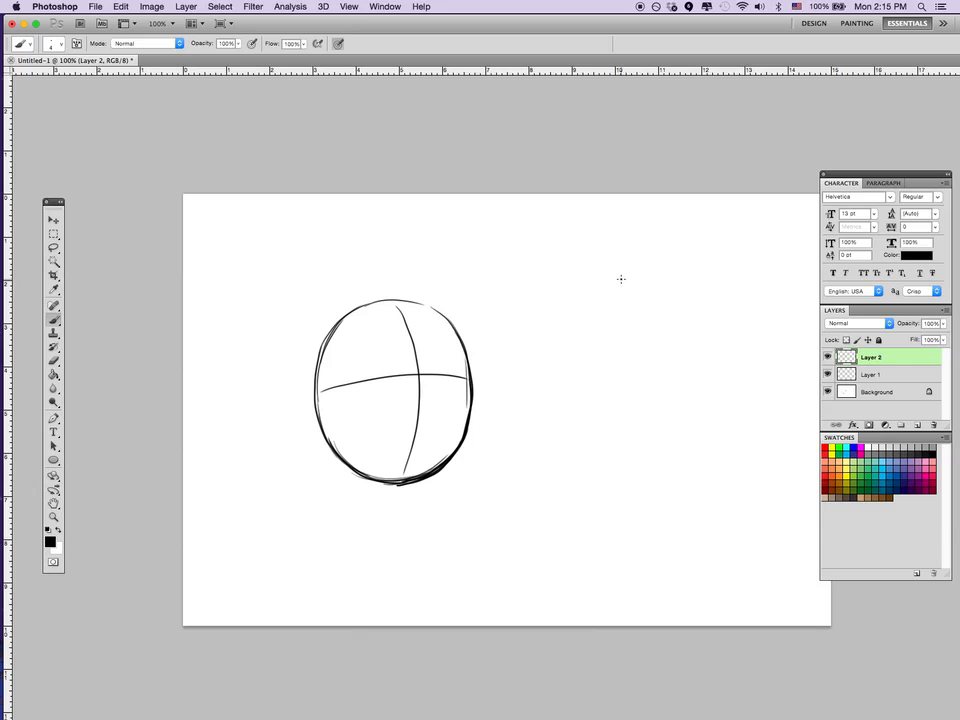
Draw a simple smiley beside the oval head, with a round outline, two small eyes and a curved smile.
mouse_move(620, 280)
mouse_down()
mouse_move(575, 351)
mouse_move(673, 274)
mouse_move(622, 276)
mouse_up()
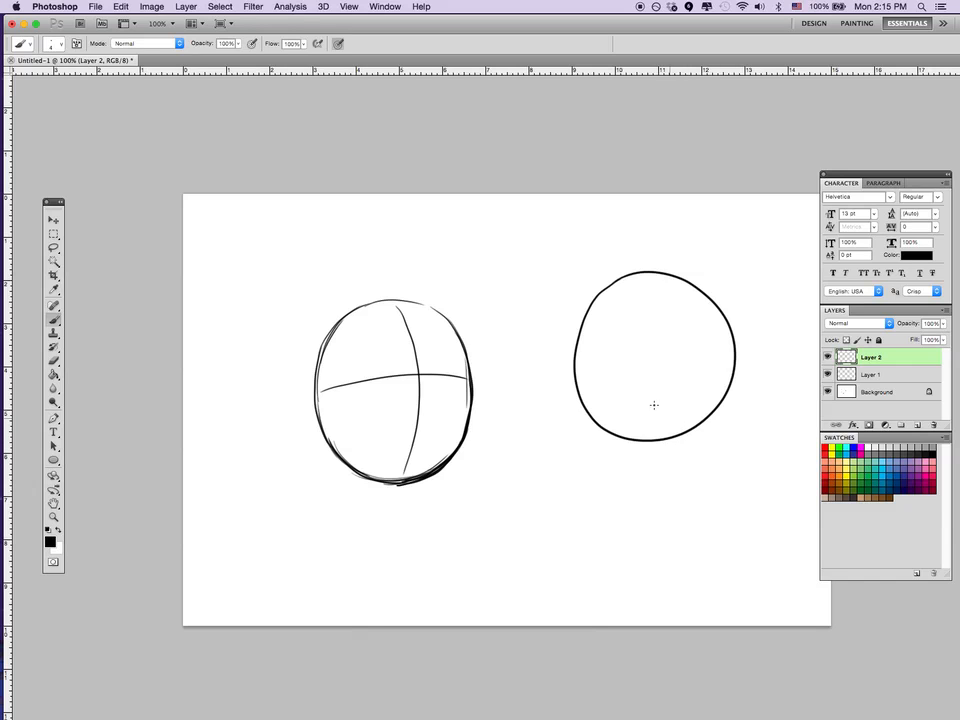
drag(611, 337, 612, 341)
drag(686, 336, 686, 336)
drag(594, 366, 706, 366)
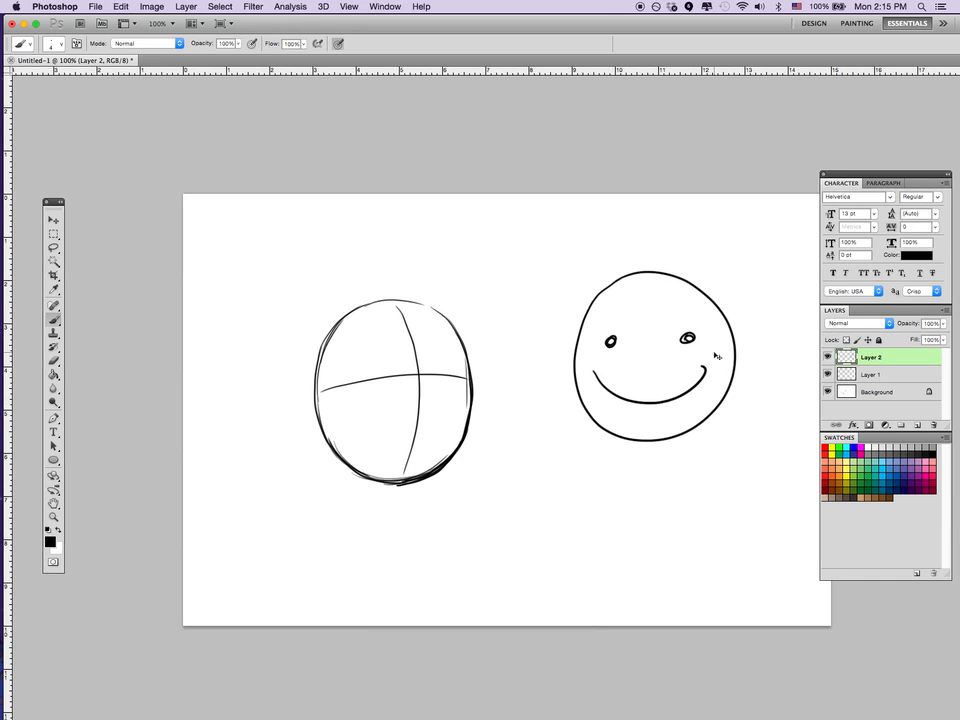
Undo the smiley's eyes and smile, keeping its round outline.
key(super+z)
key(alt+super+z)
key(alt+super+z)
key(alt+super+z)
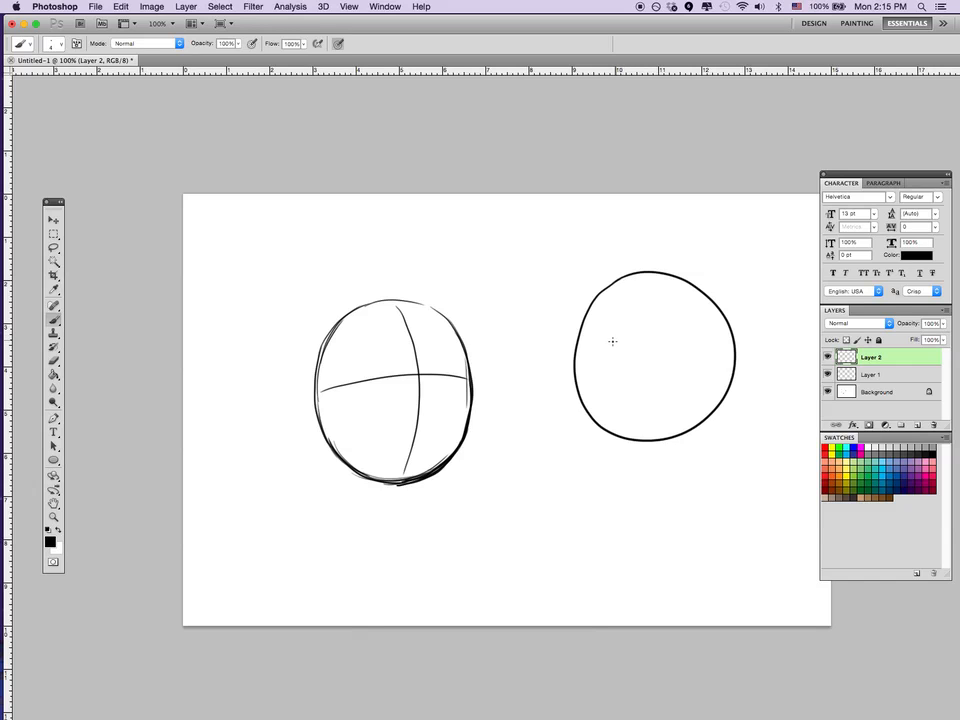
Draw a laughing expression in the round outline, with squeezed-shut angled eyes and an open mouth with an upper teeth band.
mouse_move(602, 338)
mouse_down()
mouse_move(612, 340)
mouse_move(604, 360)
mouse_move(639, 347)
mouse_up()
drag(639, 347, 604, 361)
drag(691, 331, 660, 345)
drag(660, 345, 701, 350)
drag(615, 376, 697, 368)
drag(615, 378, 697, 370)
drag(625, 373, 697, 370)
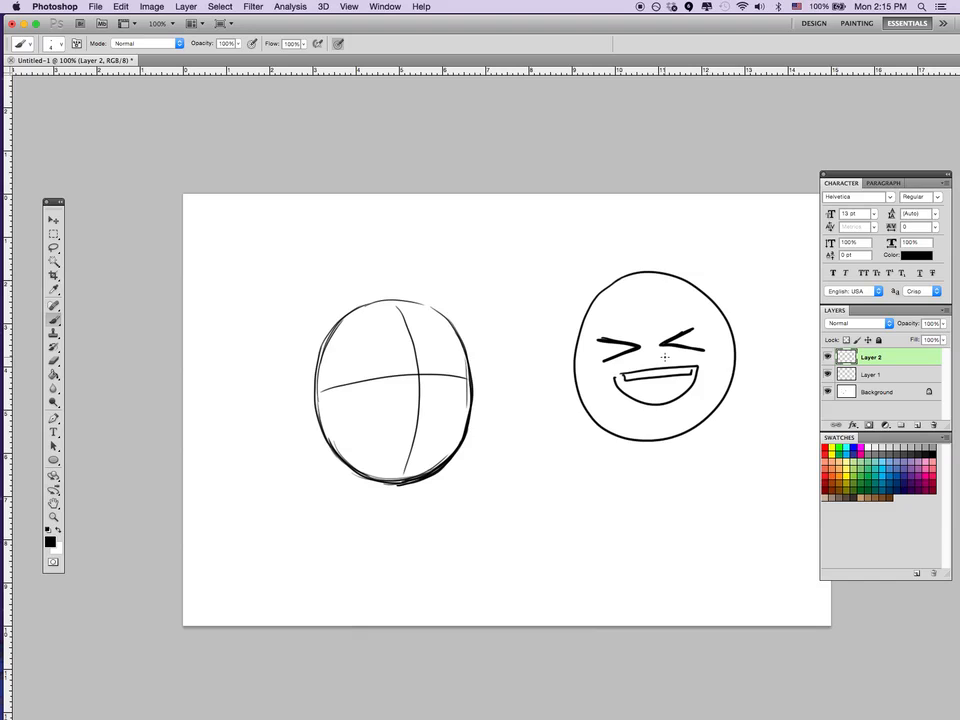
Undo the laughing eyes and mouth inside the round outline.
key(ctrl+alt+z)
key(ctrl+alt+z)
key(ctrl+alt+z)
key(ctrl+alt+z)
key(ctrl+alt+z)
key(ctrl+alt+z)
key(ctrl+alt+z)
key(ctrl+alt+z)
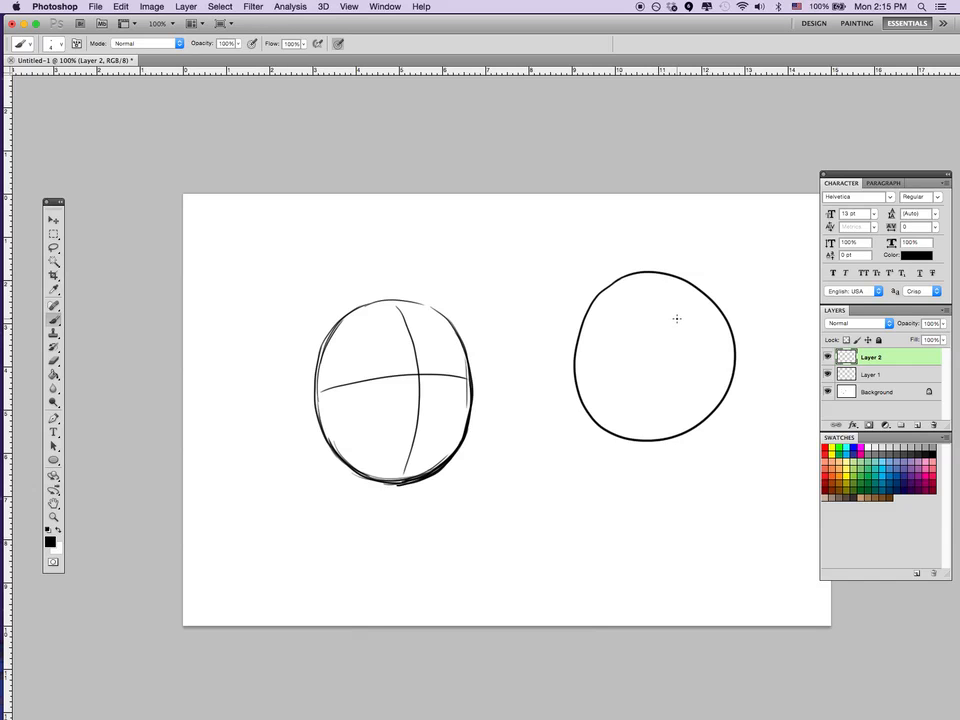
Draw large oval eyes with tiny pupils and a pointed, dark-filled mouth with upper teeth in the round outline.
mouse_move(688, 322)
mouse_down()
mouse_move(652, 357)
mouse_move(707, 327)
mouse_move(591, 373)
mouse_move(638, 312)
mouse_up()
mouse_move(620, 395)
mouse_down()
mouse_move(677, 394)
mouse_move(620, 396)
mouse_move(670, 397)
mouse_move(632, 404)
mouse_up()
drag(641, 397, 650, 403)
mouse_move(659, 397)
mouse_down()
mouse_move(638, 401)
mouse_move(650, 404)
mouse_up()
drag(669, 343, 640, 346)
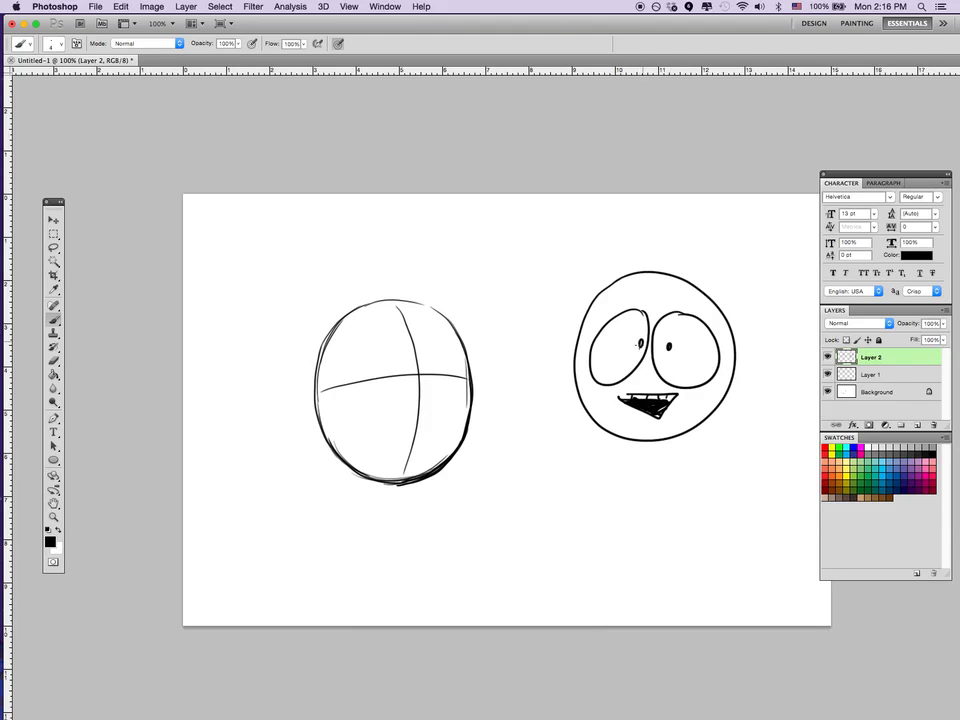
Undo the wide-eyed expression together with the round face outline.
key(alt+super+z)
key(alt+super+z)
key(alt+super+z)
key(alt+super+z)
key(alt+super+z)
key(alt+super+z)
key(alt+super+z)
key(alt+super+z)
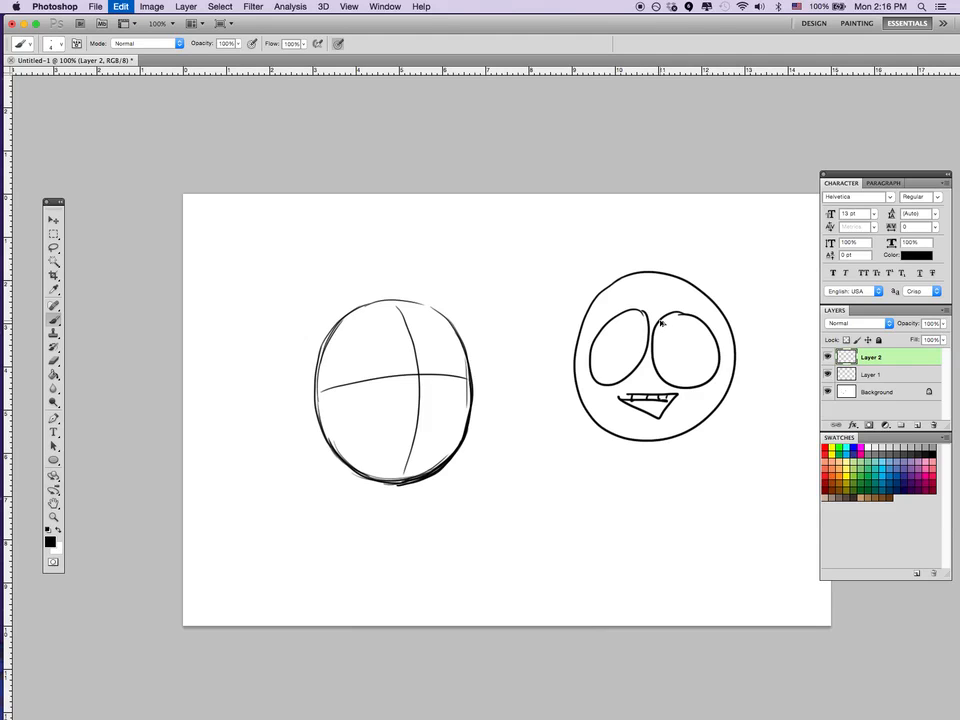
key(alt+super+z)
key(alt+super+z)
key(alt+super+z)
key(alt+super+z)
key(alt+super+z)
key(alt+super+z)
key(alt+super+z)
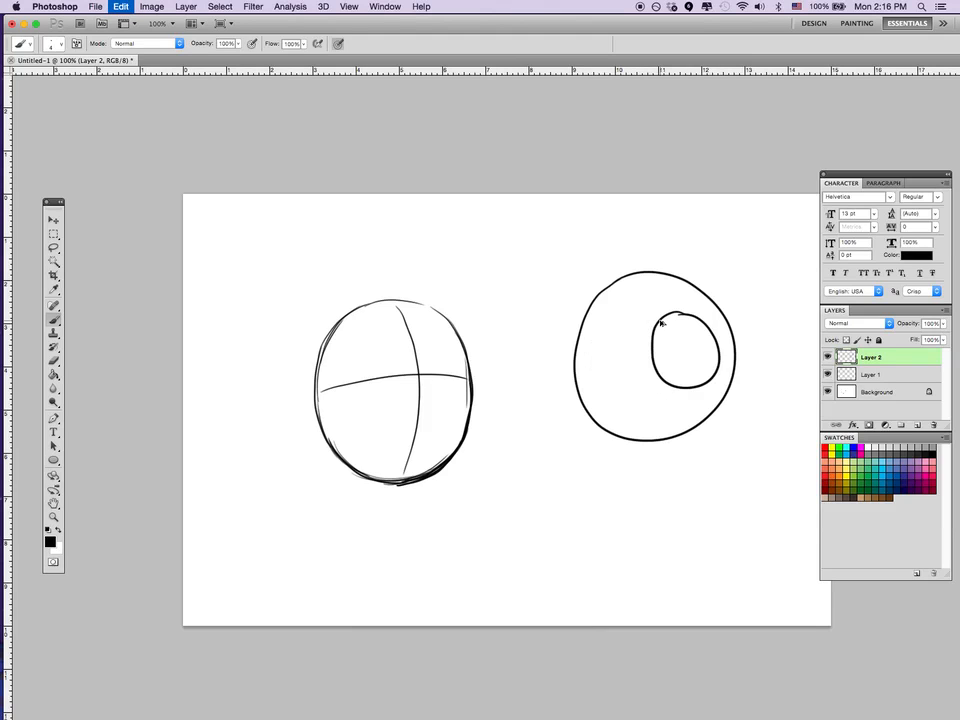
key(alt+super+z)
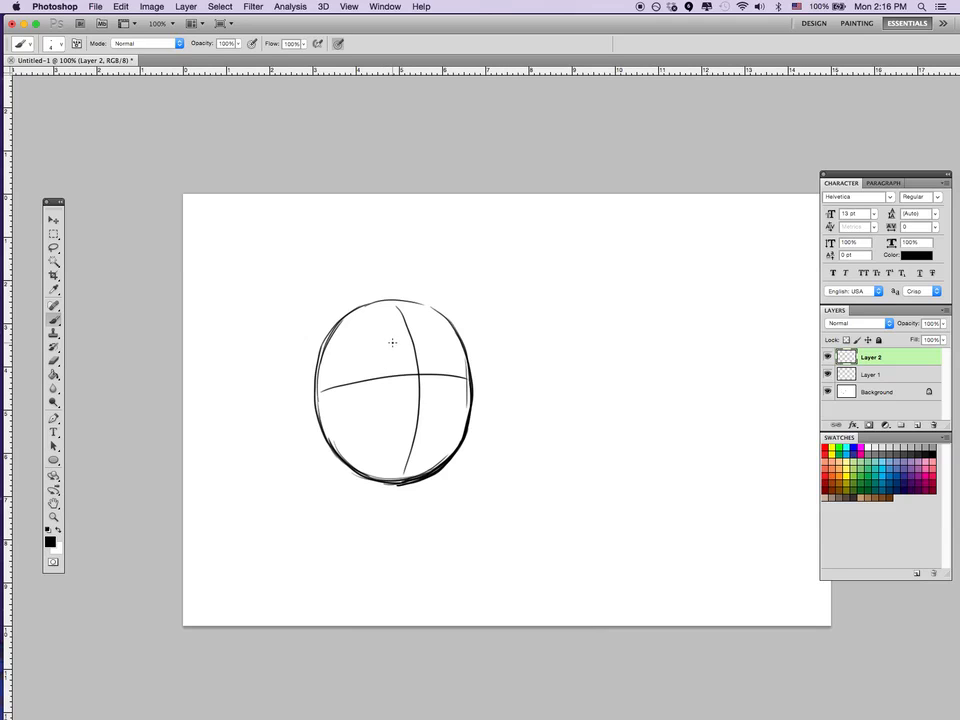
Draw two oval eyes with small inward-looking pupils and thick, high-arched eyebrows on the oval head.
mouse_move(386, 339)
mouse_down()
mouse_move(364, 368)
mouse_move(390, 401)
mouse_move(388, 338)
mouse_move(458, 372)
mouse_move(440, 332)
mouse_move(453, 388)
mouse_move(421, 347)
mouse_move(434, 333)
mouse_move(364, 353)
mouse_move(376, 398)
mouse_up()
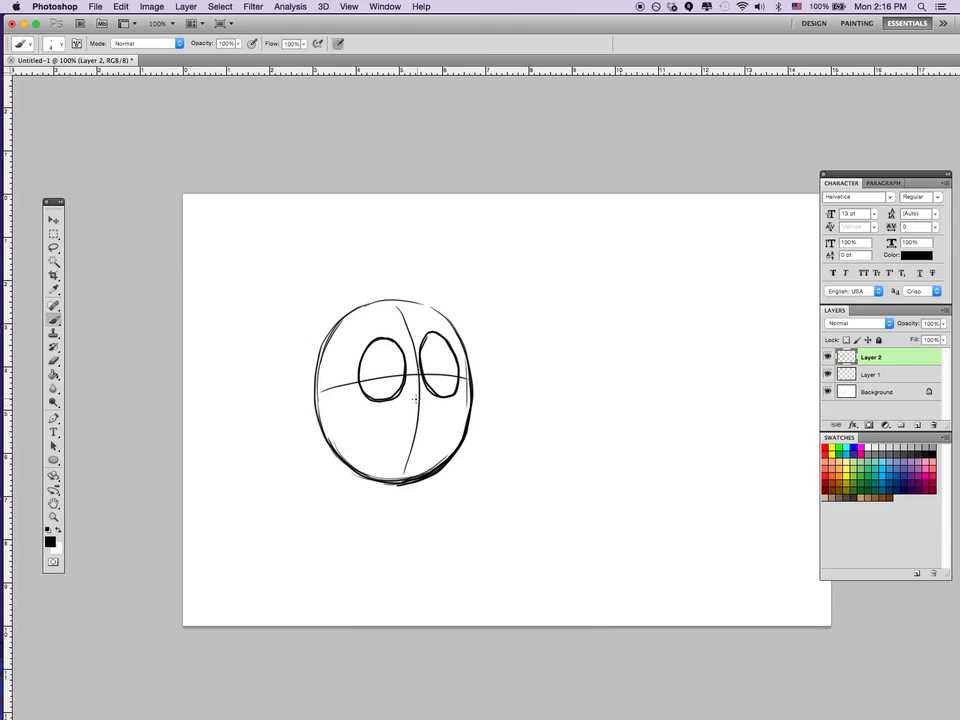
drag(394, 360, 428, 364)
mouse_move(357, 345)
mouse_down()
mouse_move(365, 310)
mouse_move(391, 303)
mouse_move(358, 343)
mouse_up()
mouse_move(358, 343)
mouse_down()
mouse_move(385, 295)
mouse_move(391, 306)
mouse_move(444, 320)
mouse_move(430, 285)
mouse_move(442, 312)
mouse_up()
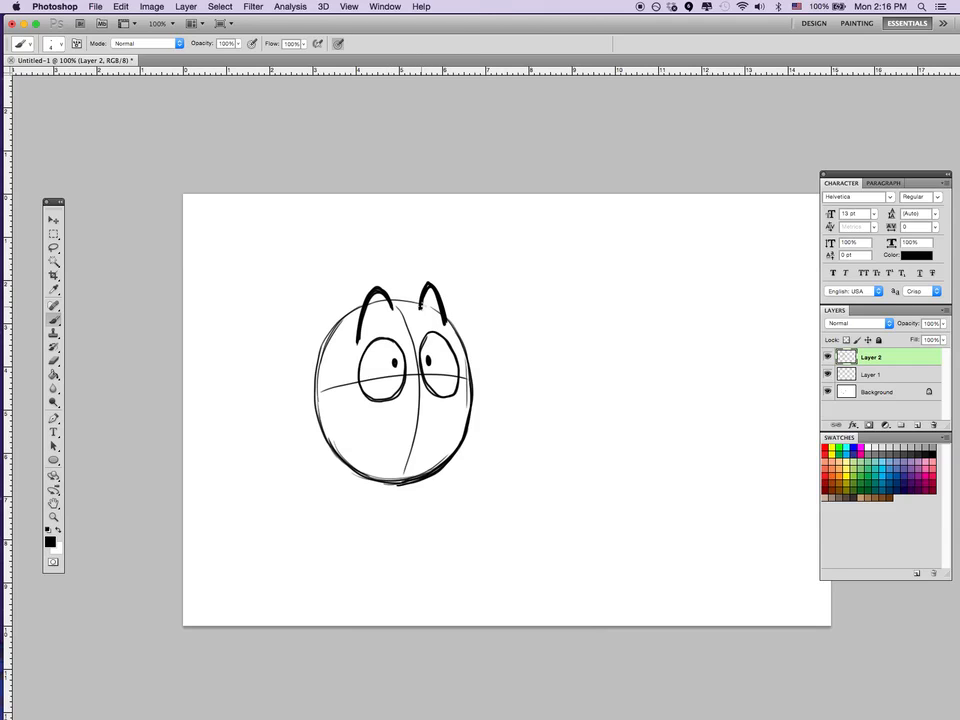
drag(445, 323, 446, 326)
Add crease lines below and above the eyes and draw a wide curved smile across the lower face.
drag(364, 405, 399, 404)
drag(389, 332, 364, 341)
drag(424, 324, 445, 334)
mouse_move(466, 406)
mouse_down()
mouse_move(414, 429)
mouse_move(359, 409)
mouse_move(351, 420)
mouse_move(412, 440)
mouse_move(465, 412)
mouse_up()
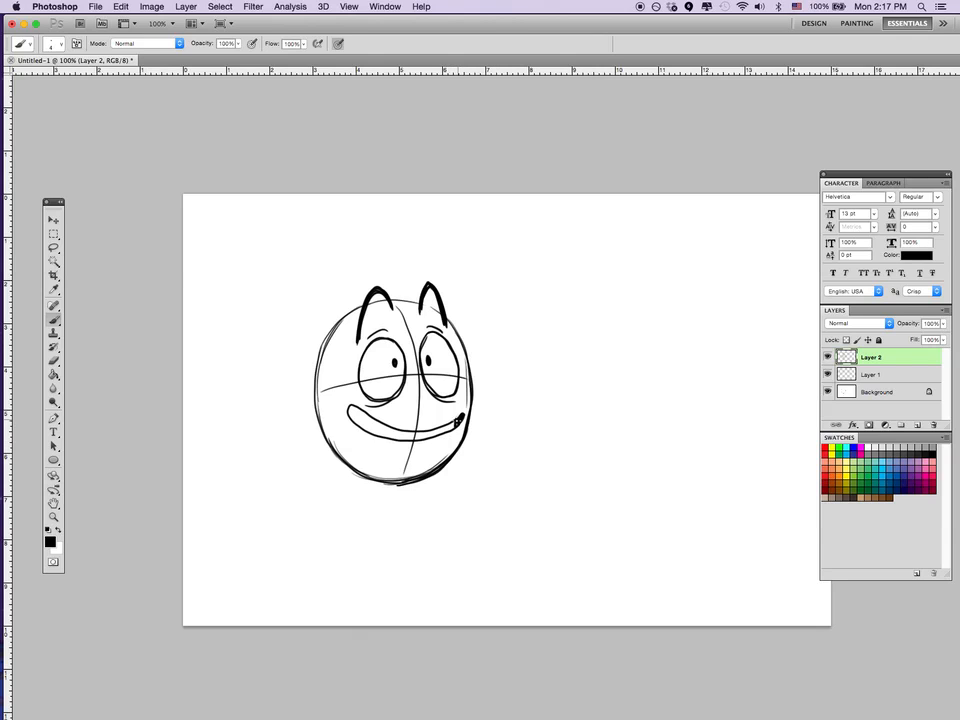
Fill the wide smile with vertical tooth lines, dark corners and cheek creases, and undo the short marks under the lip.
mouse_move(352, 407)
mouse_down()
mouse_move(368, 430)
mouse_move(403, 436)
mouse_up()
mouse_move(345, 403)
mouse_down()
mouse_move(355, 396)
mouse_move(345, 413)
mouse_up()
mouse_move(456, 409)
mouse_down()
mouse_move(469, 413)
mouse_move(472, 396)
mouse_up()
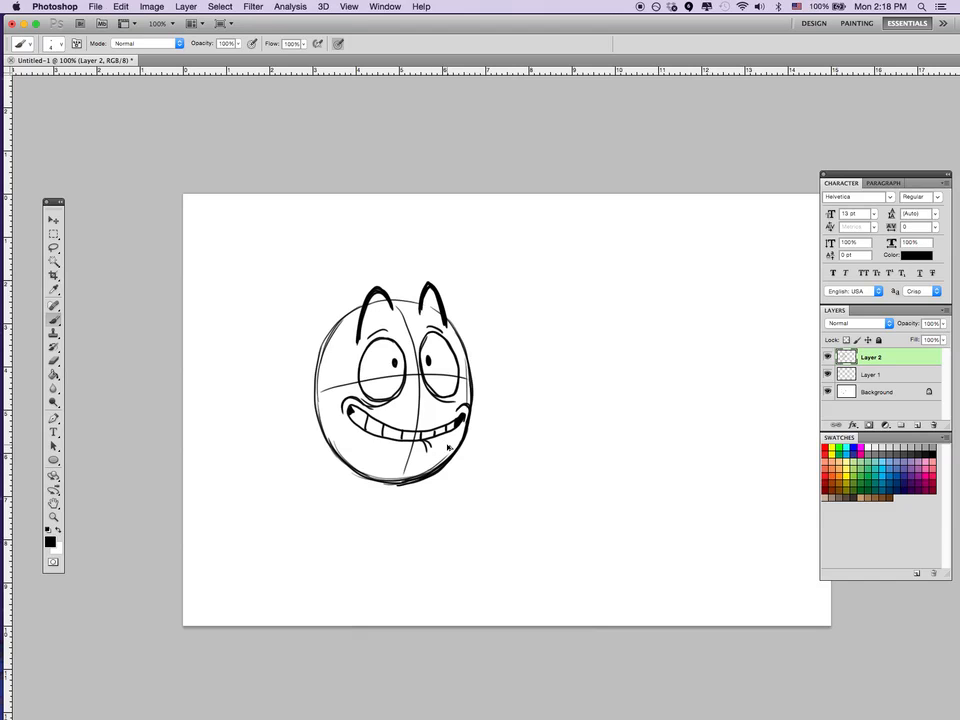
key(alt+super+z)
key(alt+super+z)
Replace the high-arched eyebrows with thick worried brows rising toward the middle of the forehead, with frown creases between them.
key(e)
mouse_move(364, 314)
mouse_down()
mouse_move(376, 288)
mouse_move(390, 306)
mouse_move(435, 285)
mouse_up()
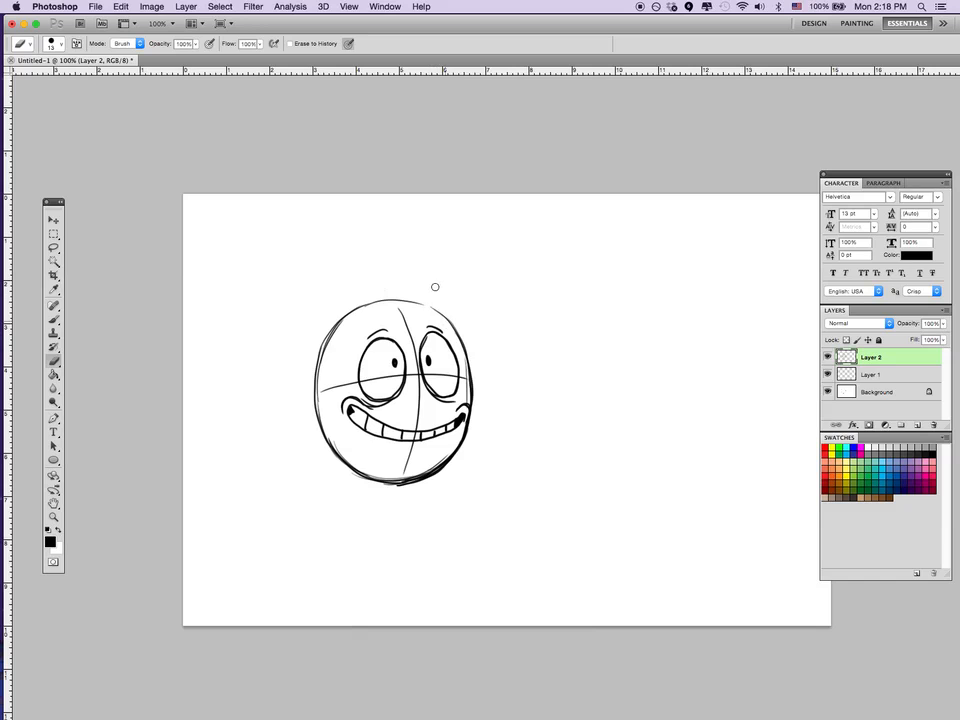
key(b)
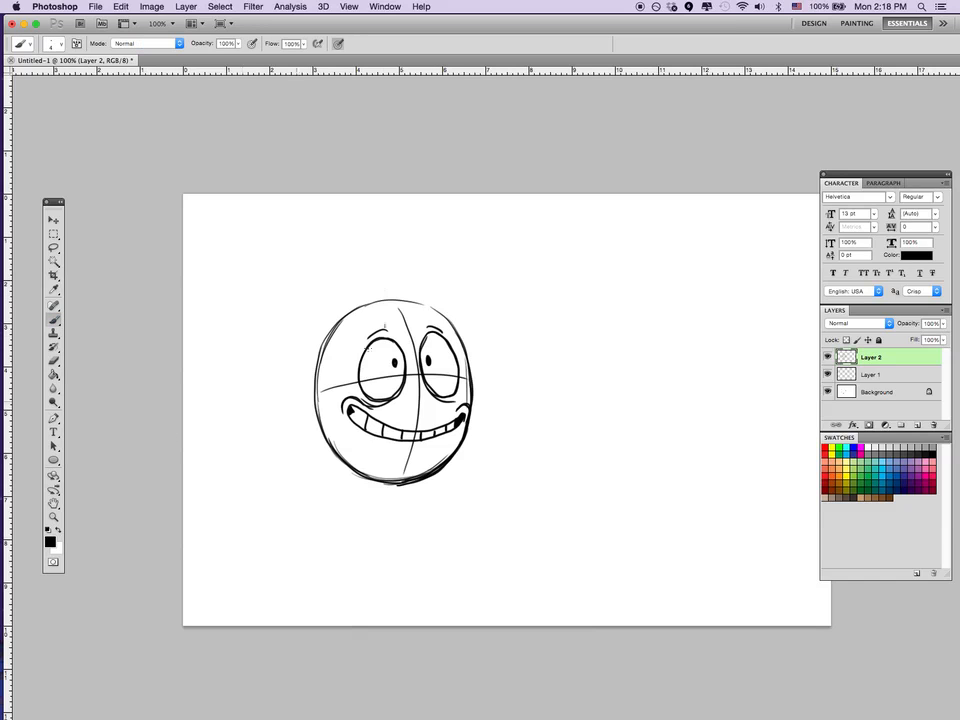
mouse_move(350, 343)
mouse_down()
mouse_move(404, 334)
mouse_move(398, 314)
mouse_move(378, 343)
mouse_move(390, 332)
mouse_up()
mouse_move(460, 341)
mouse_down()
mouse_move(417, 310)
mouse_move(459, 341)
mouse_move(432, 332)
mouse_move(417, 312)
mouse_move(459, 341)
mouse_up()
mouse_move(401, 317)
mouse_down()
mouse_move(404, 309)
mouse_move(408, 327)
mouse_up()
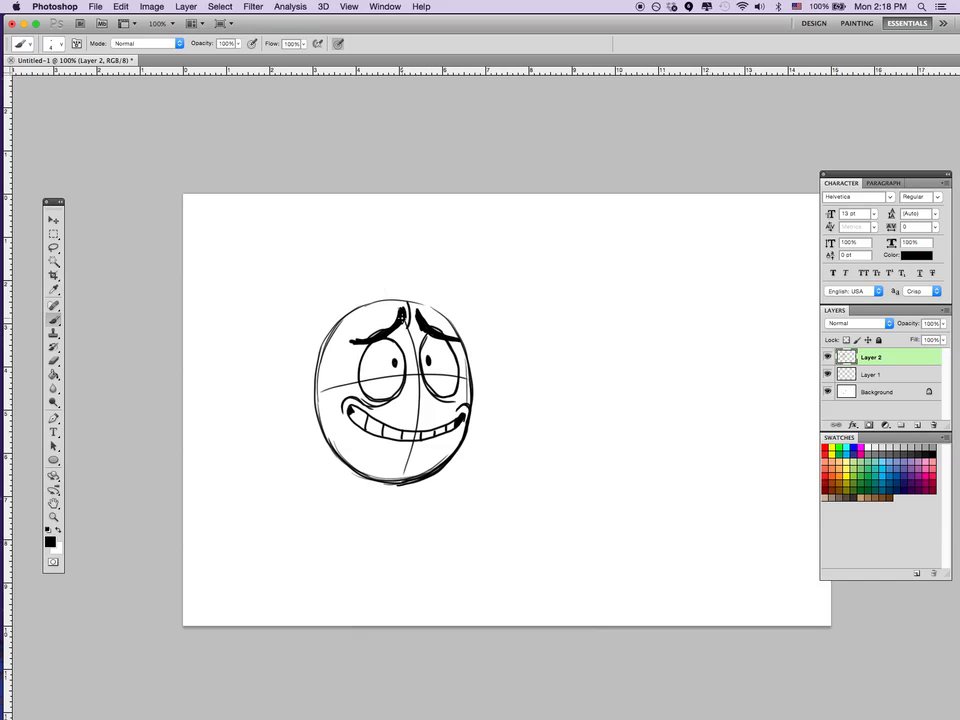
Erase the old crease lines overlapping the worried eyebrows above both eyes.
key(e)
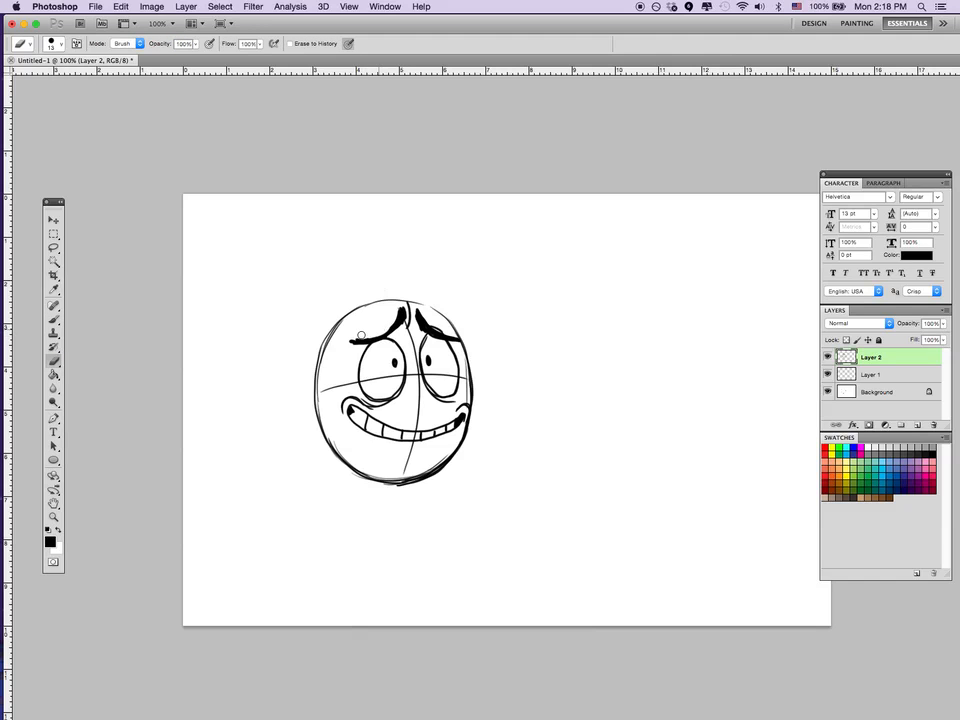
drag(428, 322, 441, 329)
key(b)
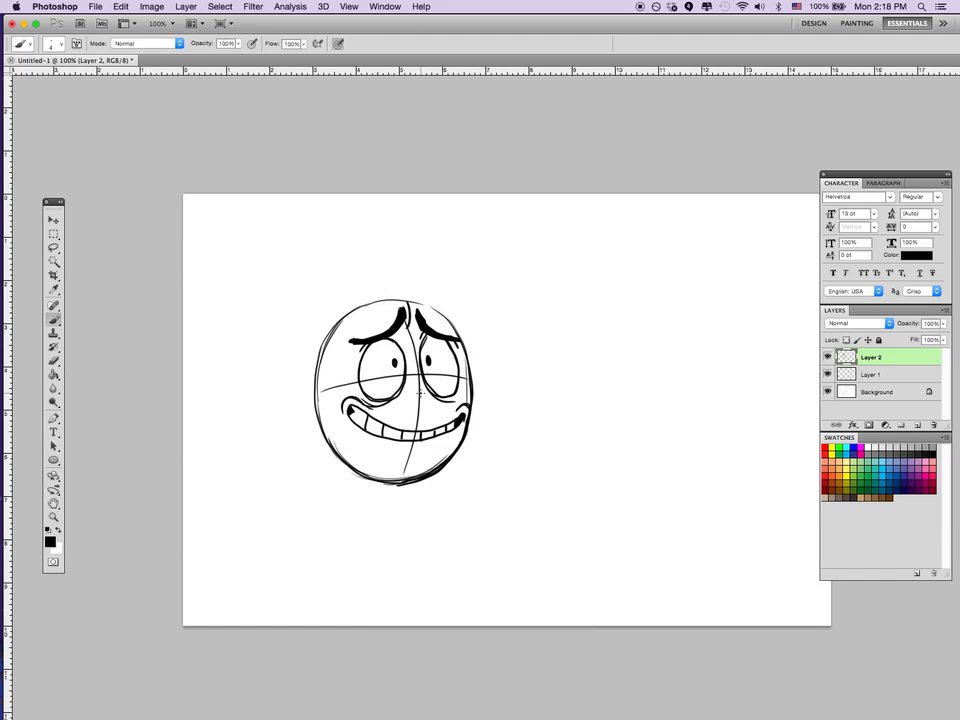
Switch to Chrome and examine the Scott McCloud charts of emotion intensities and of two primary emotions mixed into a third expression.
mouse_move(391, 702)
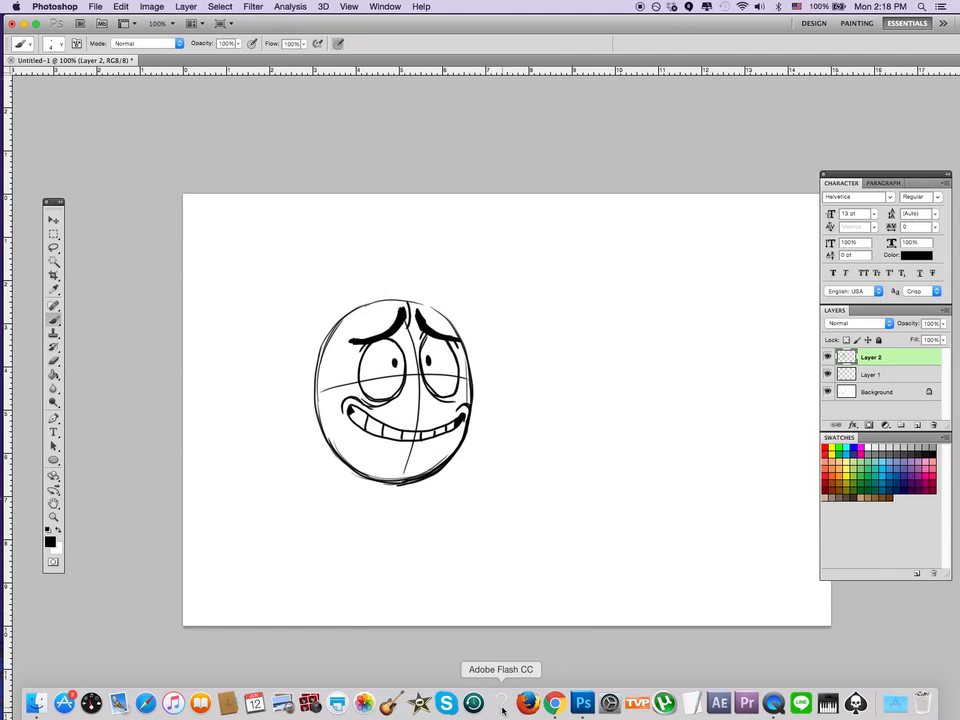
click(553, 704)
click(187, 133)
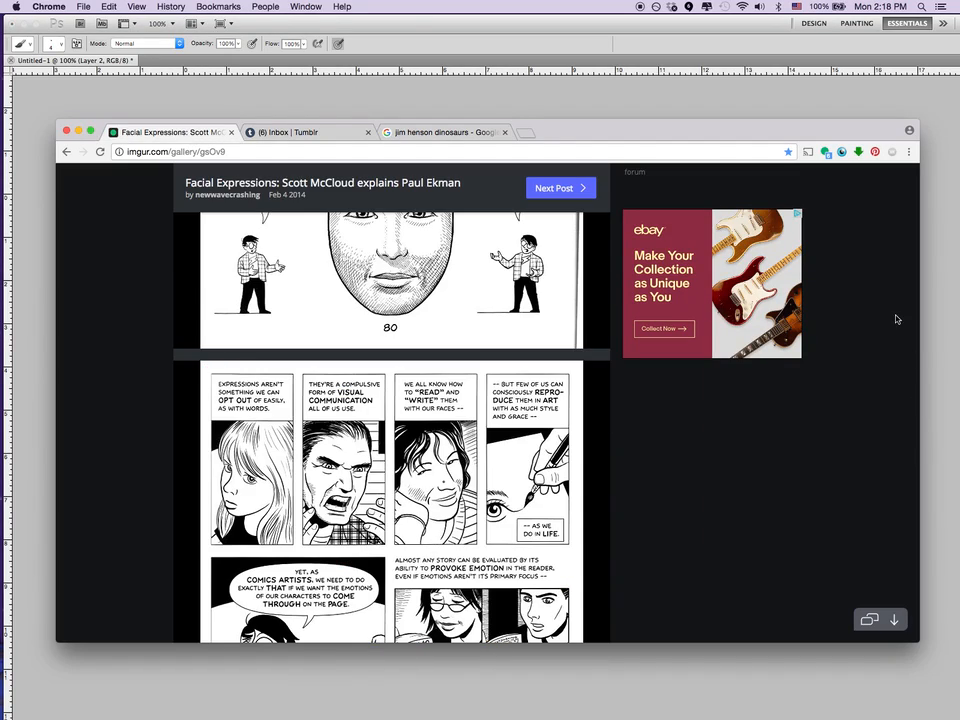
scroll(585, 429, up, 10)
scroll(585, 429, down, 15)
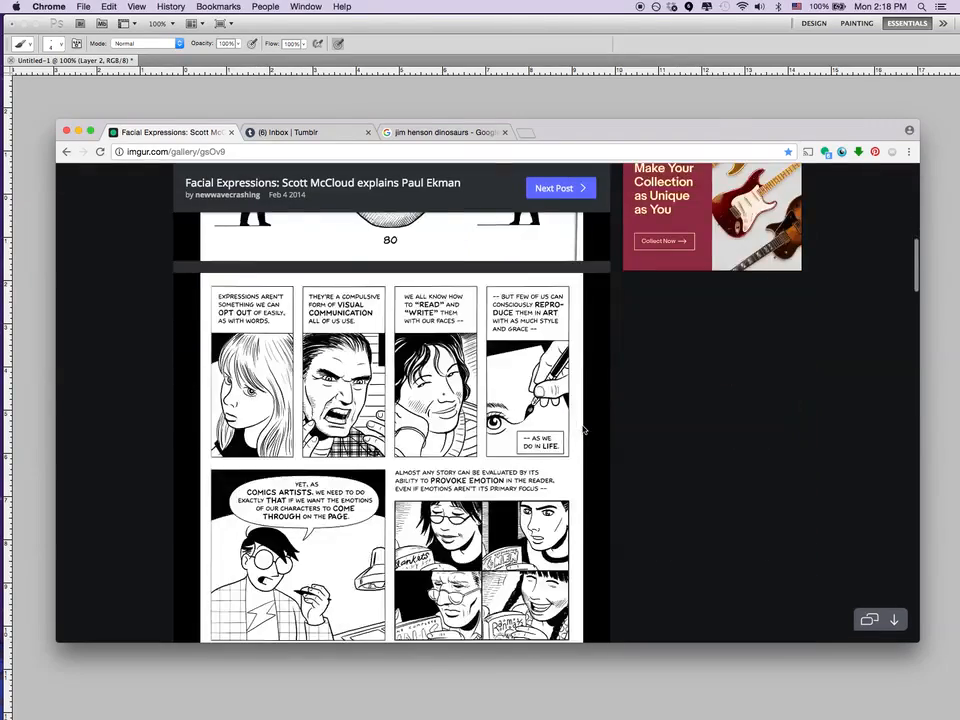
scroll(585, 429, down, 15)
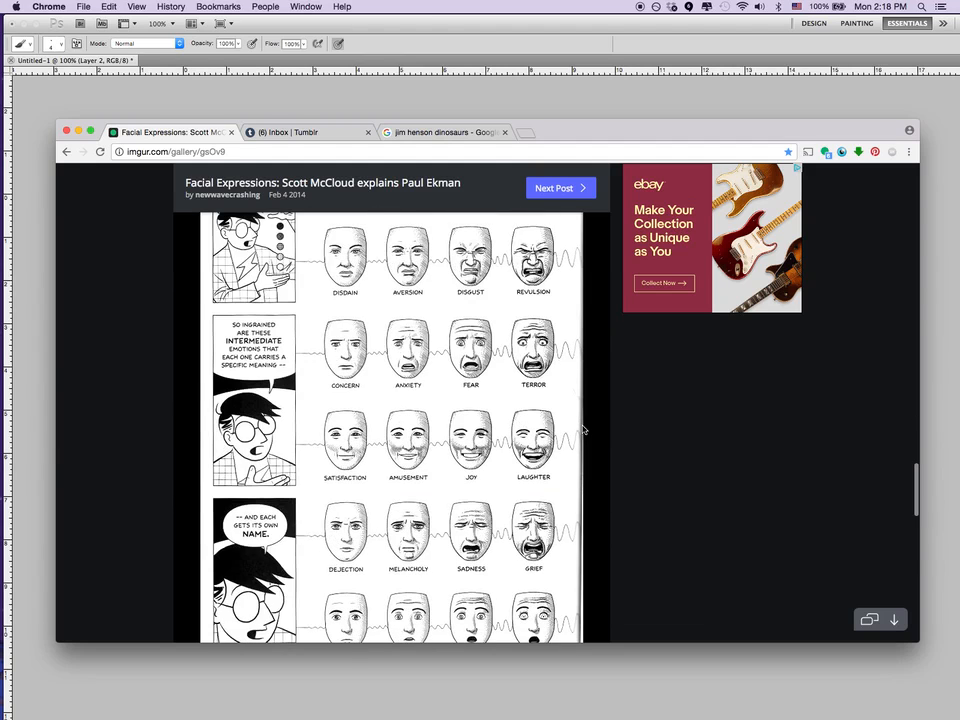
scroll(585, 429, down, 2)
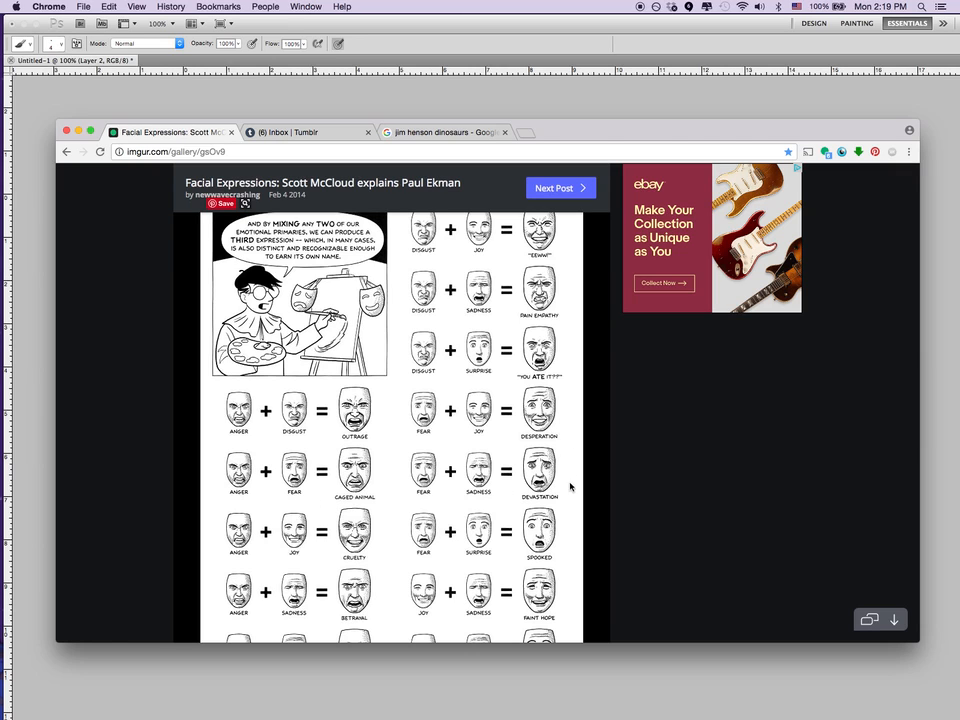
scroll(568, 482, down, 5)
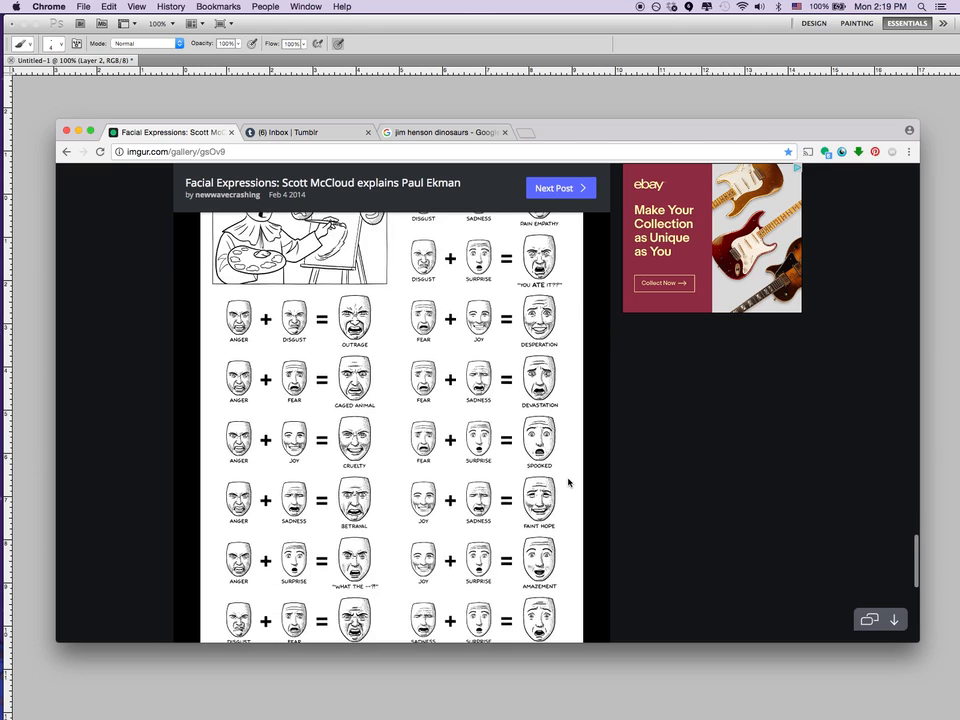
scroll(568, 482, up, 5)
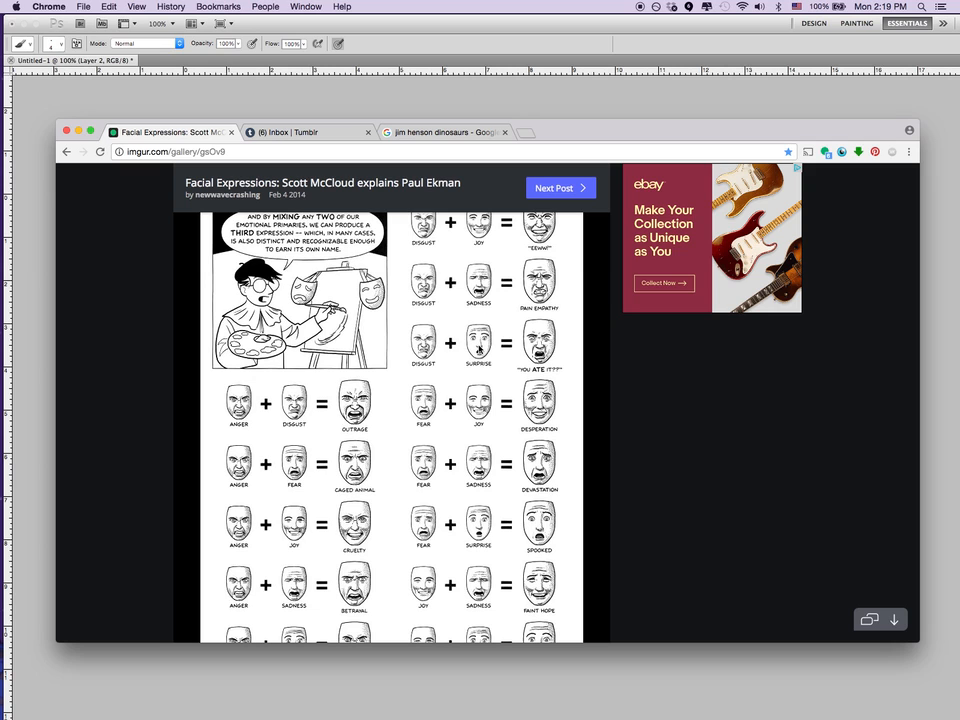
scroll(479, 349, up, 2)
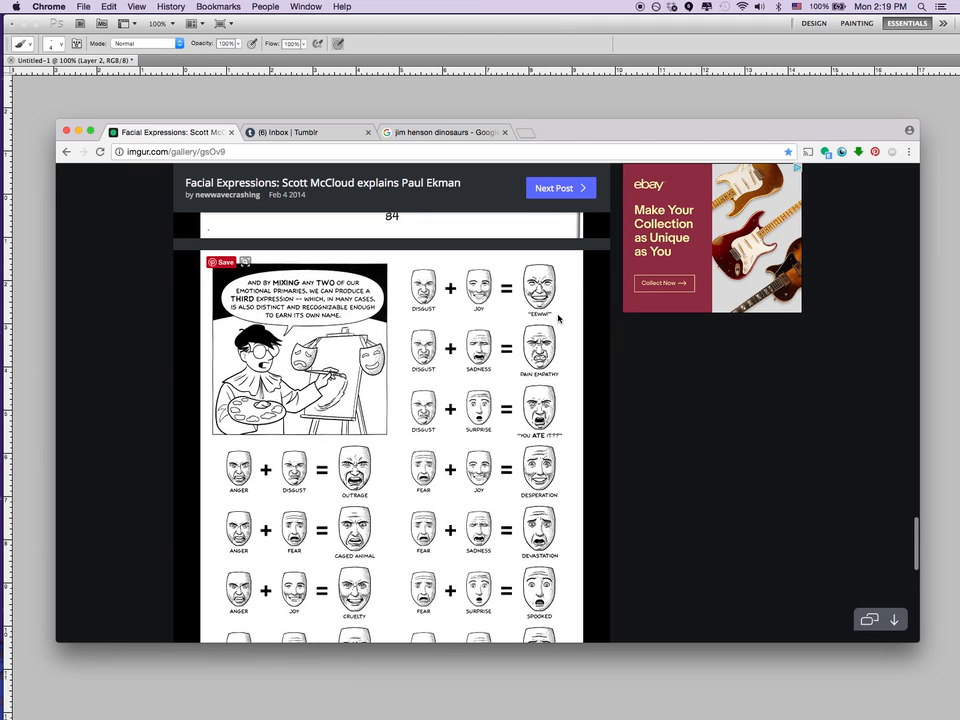
Return to Photoshop and draw a curved vertical guideline and a downward-bowed horizontal guideline on the cleared oval head.
click(553, 97)
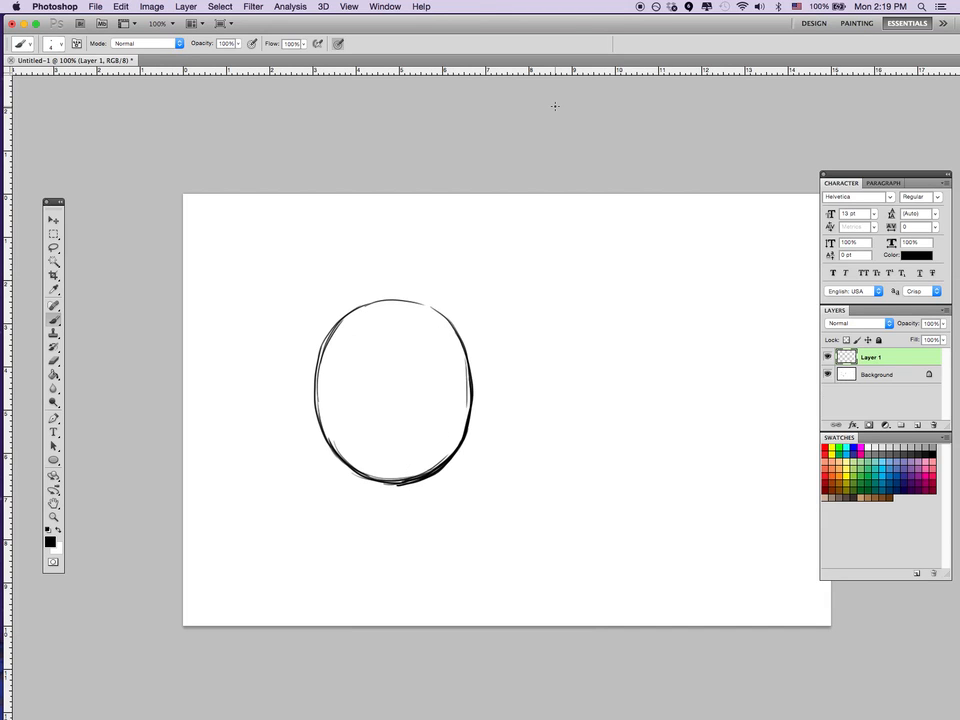
click(901, 425)
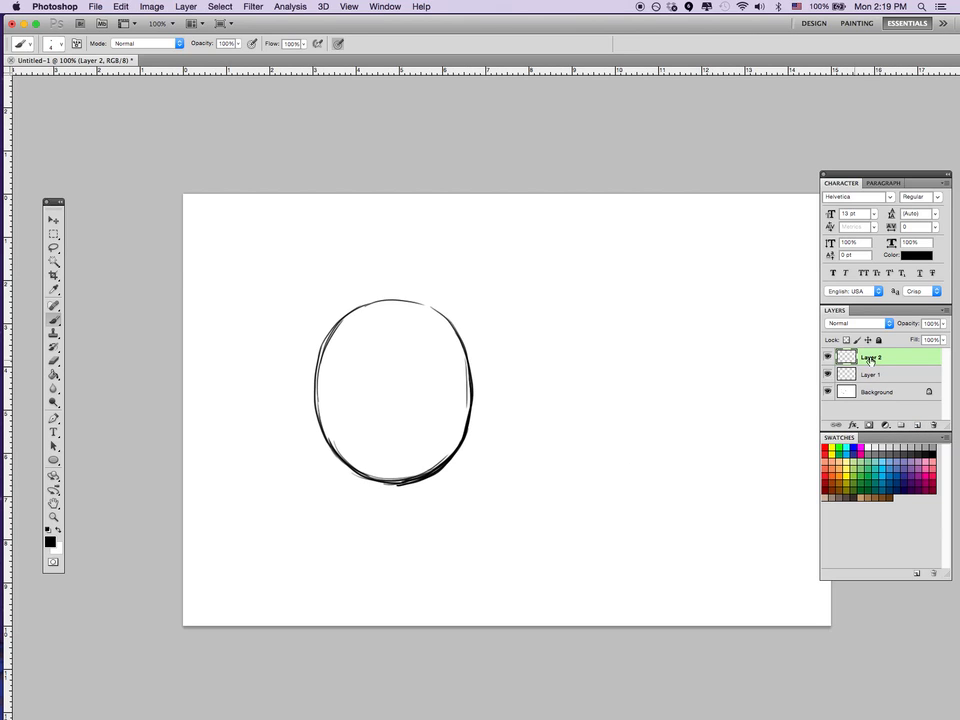
key(Delete)
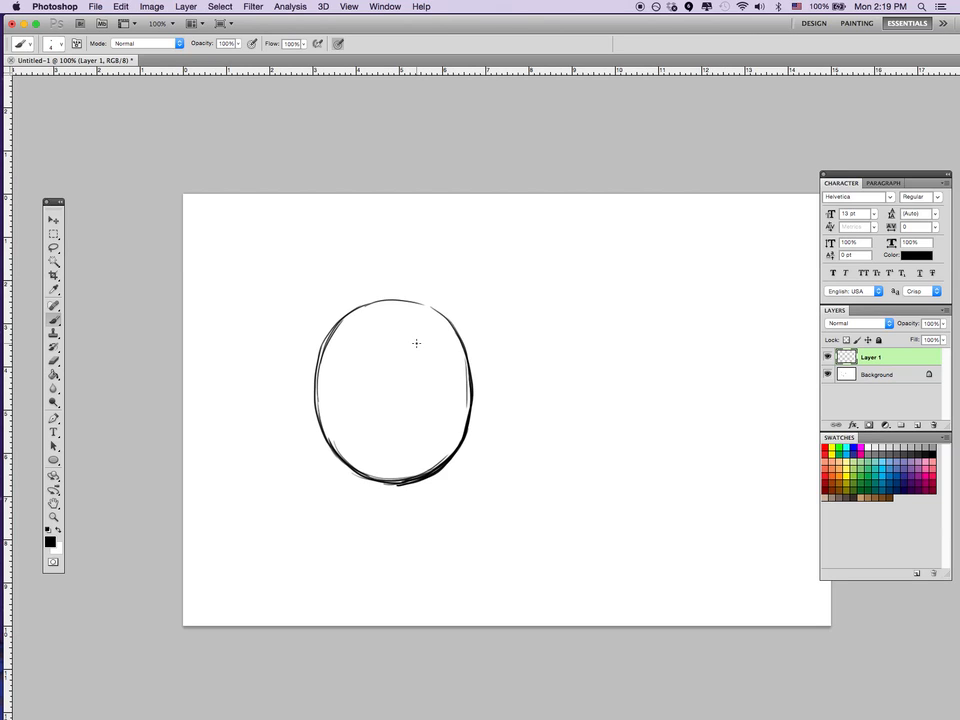
mouse_move(403, 311)
mouse_down()
mouse_move(421, 392)
mouse_move(410, 478)
mouse_up()
mouse_move(319, 393)
mouse_down()
mouse_move(355, 404)
mouse_move(467, 387)
mouse_move(418, 404)
mouse_move(319, 392)
mouse_up()
key(super+z)
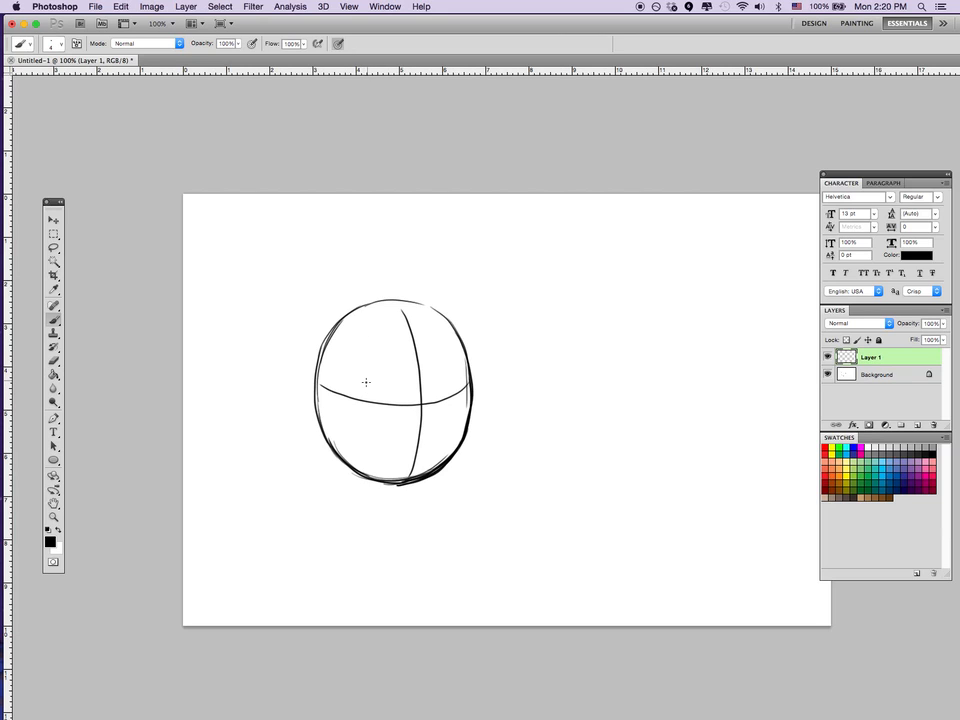
Draw low worried eyebrows with frown creases and two oval eyes cut off by the brows, with creases underneath.
mouse_move(355, 375)
mouse_down()
mouse_move(403, 364)
mouse_move(404, 351)
mouse_move(402, 367)
mouse_move(354, 373)
mouse_move(429, 345)
mouse_move(426, 353)
mouse_move(462, 377)
mouse_up()
drag(420, 338, 426, 351)
mouse_move(366, 381)
mouse_down()
mouse_move(378, 422)
mouse_move(399, 404)
mouse_move(404, 377)
mouse_move(432, 366)
mouse_move(426, 394)
mouse_move(437, 419)
mouse_move(424, 390)
mouse_up()
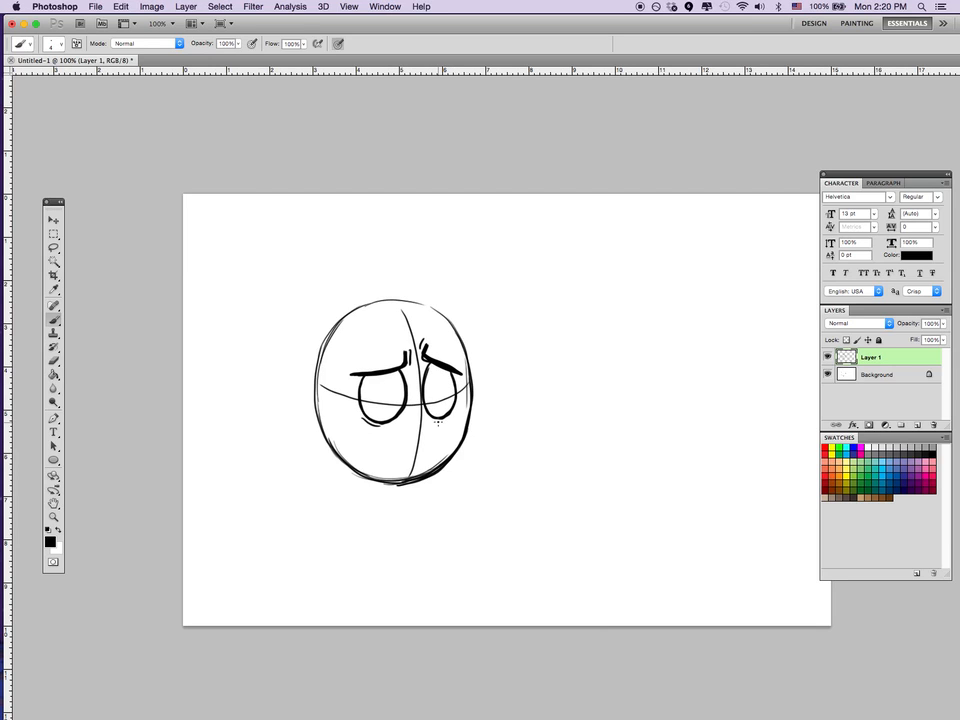
Draw a small slanted mouth with teeth off-center near the chin, add ringed pupils to the eyes, and thicken the left eyebrow.
mouse_move(436, 449)
mouse_down()
mouse_move(377, 451)
mouse_move(447, 450)
mouse_move(418, 459)
mouse_up()
key(super+z)
drag(426, 447, 430, 455)
drag(438, 445, 437, 454)
mouse_move(398, 392)
mouse_down()
mouse_move(391, 404)
mouse_move(434, 404)
mouse_up()
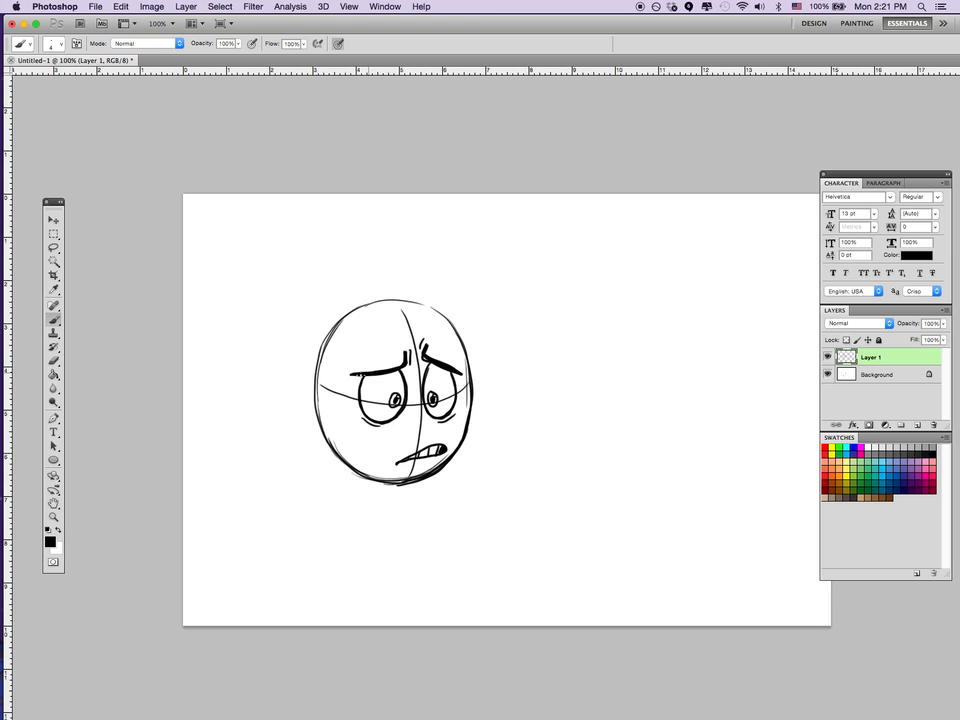
drag(357, 376, 387, 374)
Undo the removal of the layer holding the worried expression.
key(super+z)
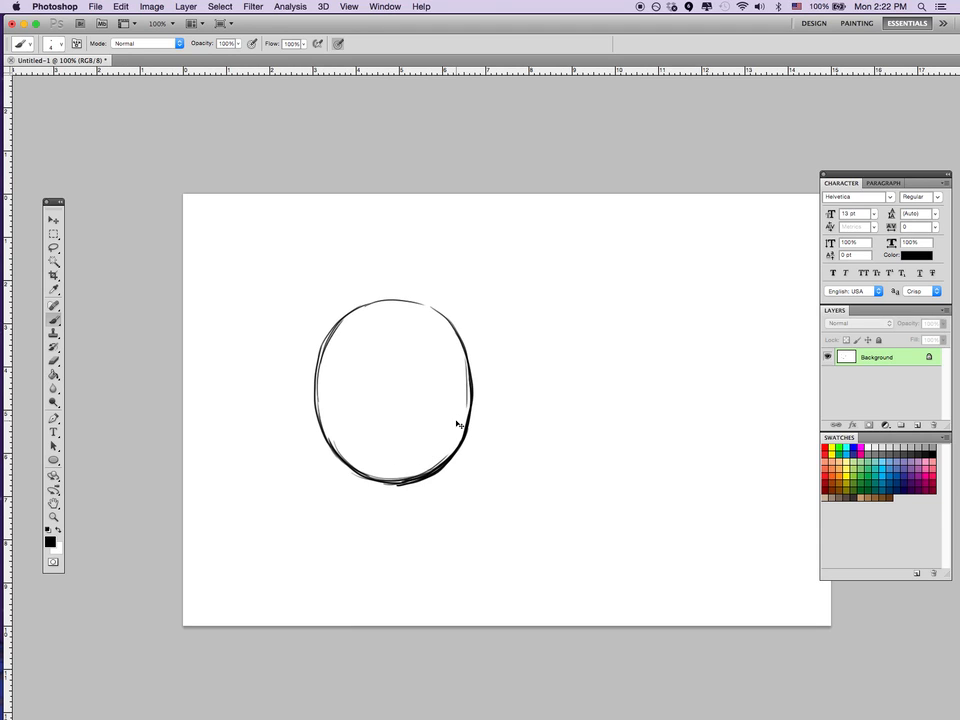
key(super+z)
key(alt+super+z)
key(alt+super+z)
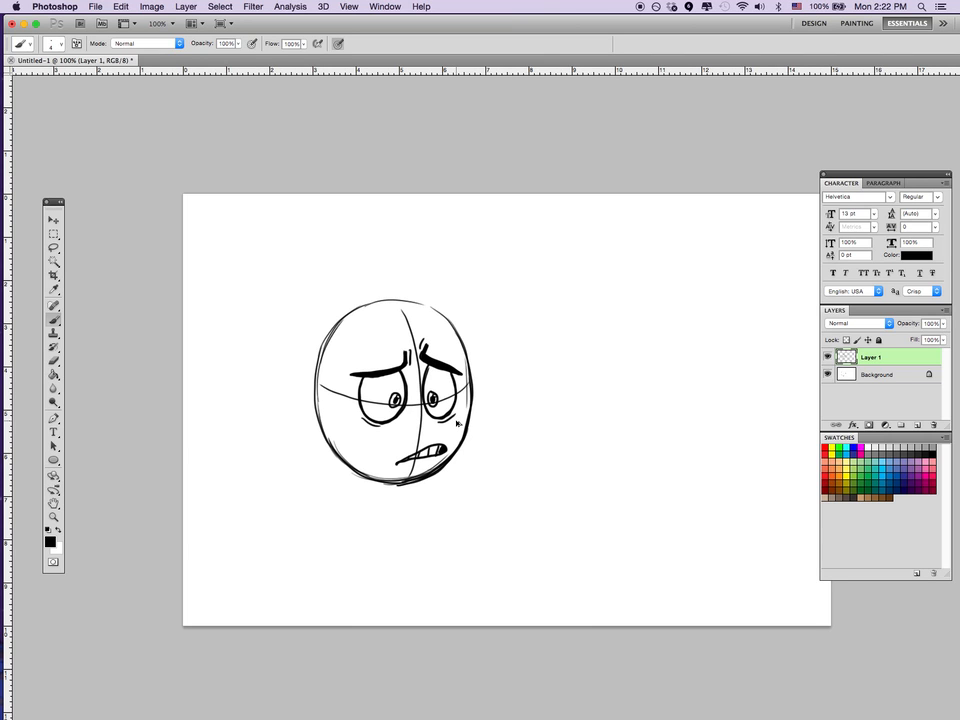
Delete the worried-expression layer and add a new empty layer above the Background.
click(827, 374)
click(828, 374)
key(Delete)
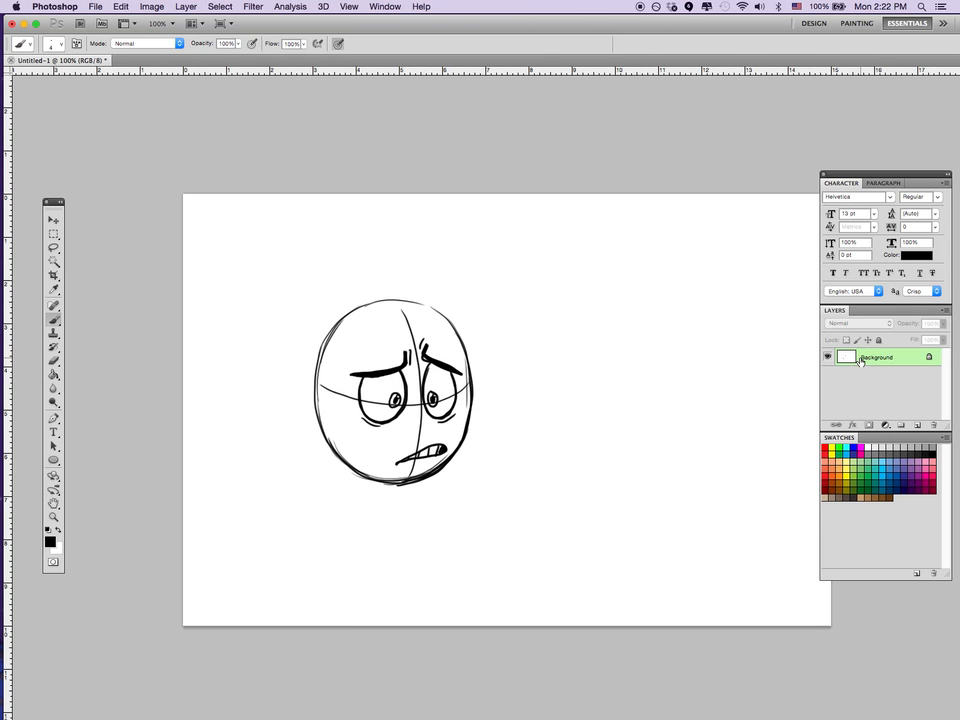
click(918, 427)
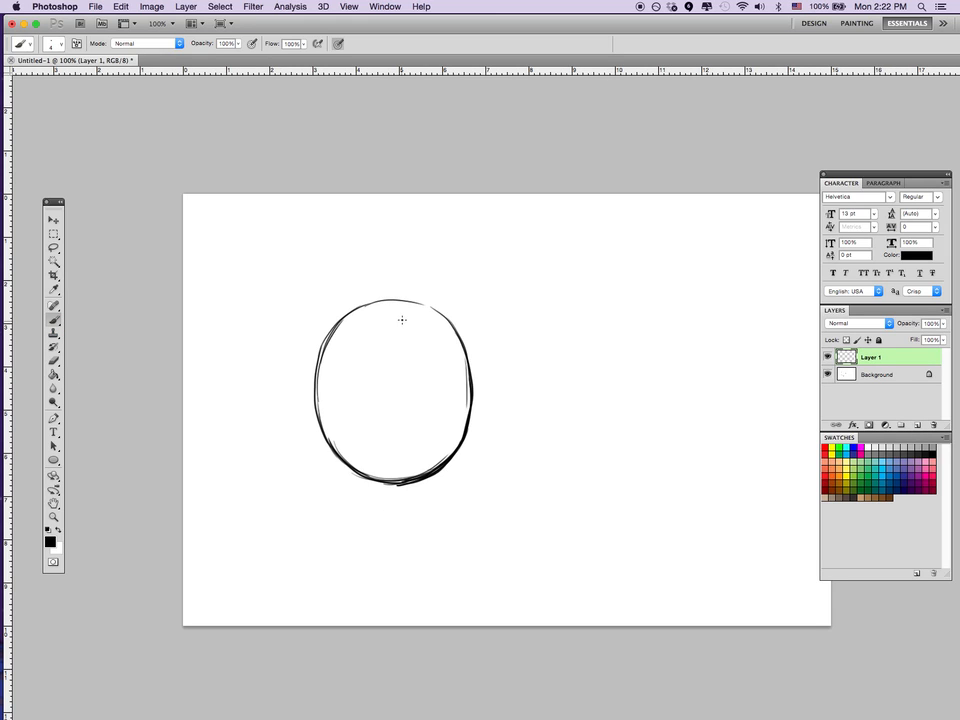
Draw a vertical guideline and an upward-arched horizontal guideline on the oval head, plus two half-closed drooping eyes.
drag(398, 303, 403, 478)
mouse_move(319, 384)
mouse_down()
mouse_move(428, 375)
mouse_move(471, 388)
mouse_up()
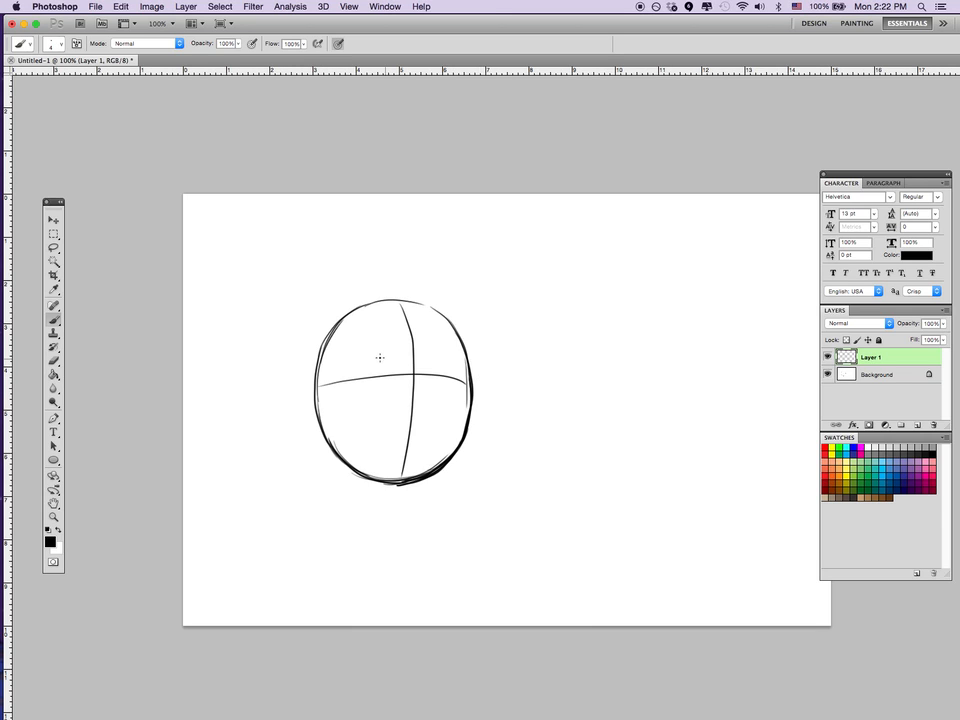
mouse_move(385, 342)
mouse_down()
mouse_move(363, 400)
mouse_move(384, 343)
mouse_move(401, 361)
mouse_move(368, 388)
mouse_move(355, 375)
mouse_move(400, 362)
mouse_up()
key(super+z)
drag(402, 360, 363, 374)
mouse_move(460, 378)
mouse_down()
mouse_move(430, 386)
mouse_move(459, 378)
mouse_up()
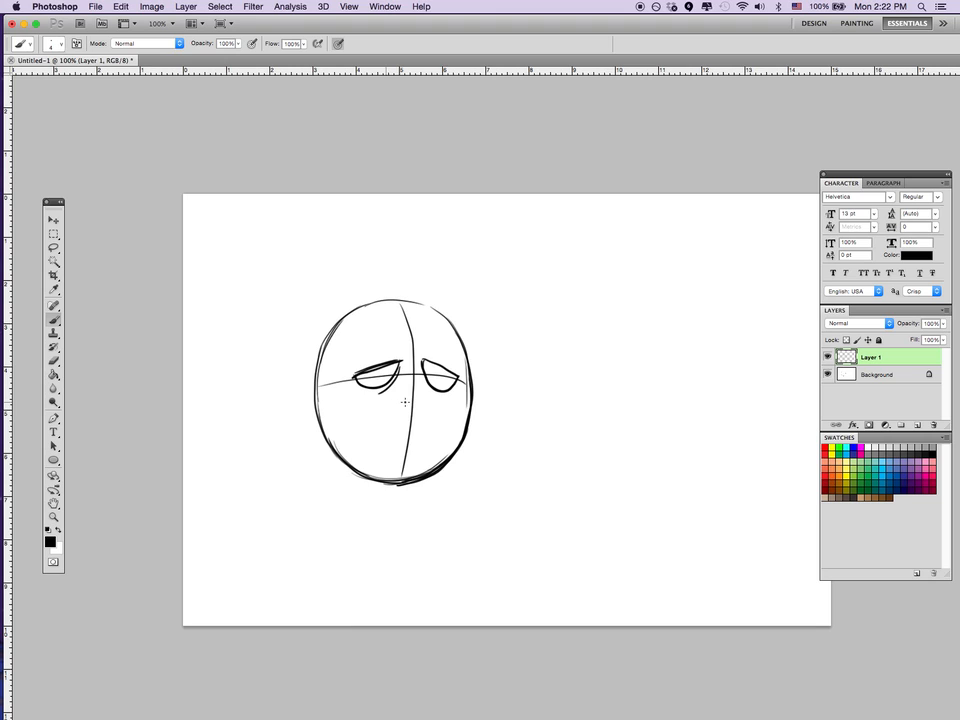
Add small pupils tucked under the inner eyelids and draw thick, angular worried eyebrows above the half-closed eyes.
drag(384, 367, 432, 365)
key(super+alt+z)
key(super+alt+z)
key(super+alt+z)
drag(388, 365, 431, 365)
key(super+z)
mouse_move(347, 362)
mouse_down()
mouse_move(404, 326)
mouse_move(451, 344)
mouse_move(465, 371)
mouse_move(422, 328)
mouse_up()
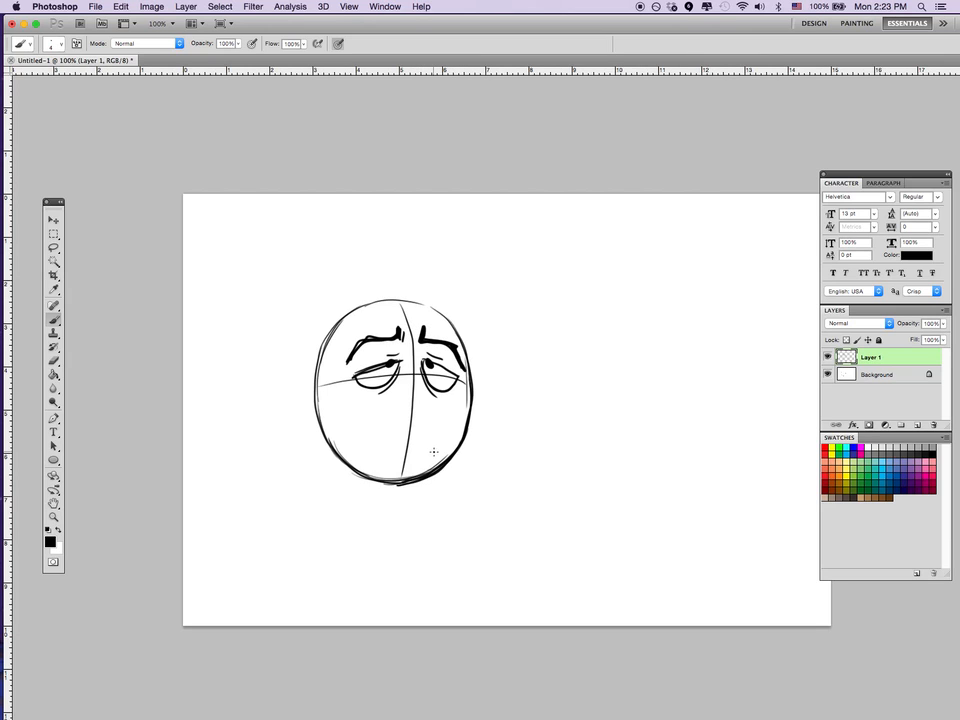
Try a long, narrow, slightly slanted mouth with dark corners and tooth lines across the lower face.
mouse_move(433, 452)
mouse_down()
mouse_move(374, 433)
mouse_move(361, 448)
mouse_move(418, 451)
mouse_up()
key(super+z)
mouse_move(420, 438)
mouse_down()
mouse_move(349, 435)
mouse_move(446, 446)
mouse_up()
drag(355, 434, 357, 436)
drag(442, 439, 445, 444)
drag(368, 431, 370, 439)
drag(383, 431, 419, 442)
drag(433, 436, 433, 443)
Undo the narrow slanted mouth.
key(alt+super+z)
key(alt+super+z)
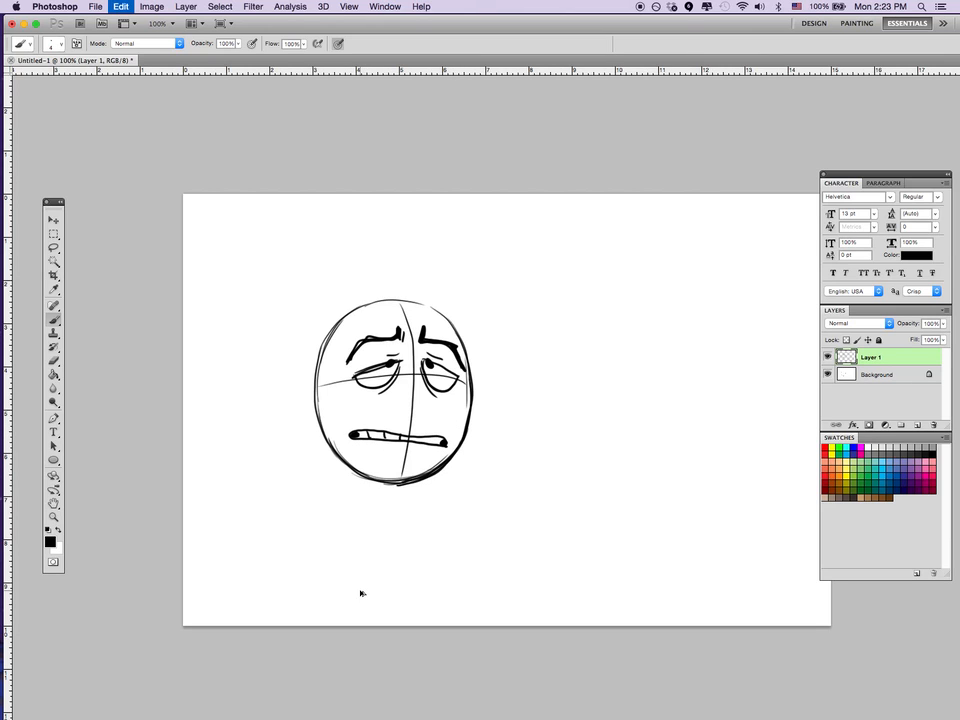
key(alt+super+z)
key(alt+super+z)
key(alt+super+z)
key(alt+super+z)
key(alt+super+z)
key(alt+super+z)
key(alt+super+z)
key(alt+super+z)
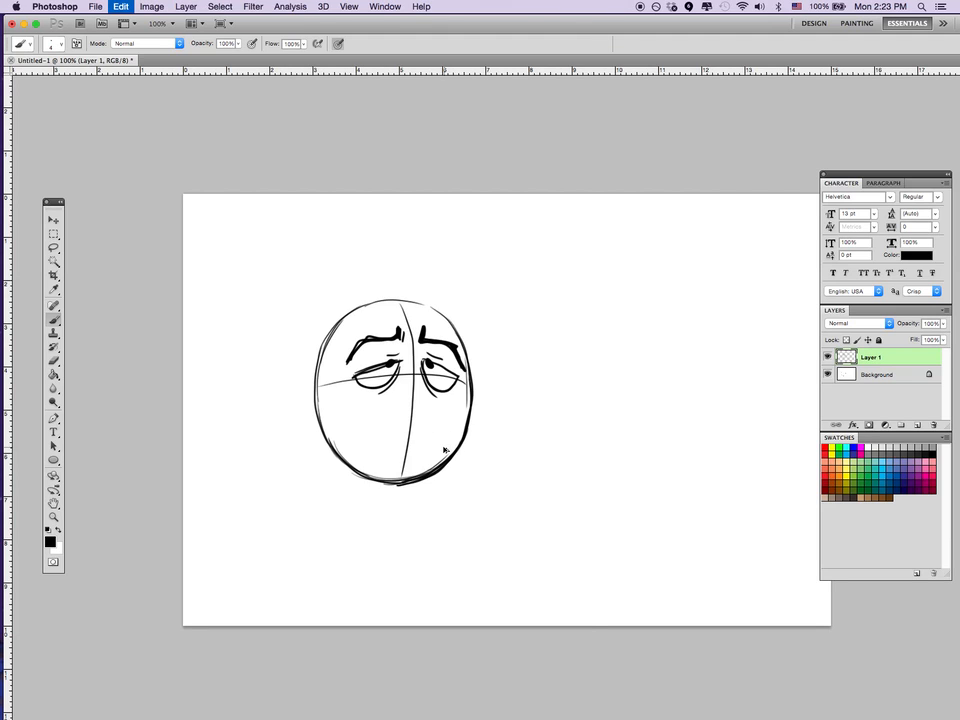
Try a wavy mouth raised on the left side, with dark corners and tooth lines.
mouse_move(444, 444)
mouse_down()
mouse_move(363, 422)
mouse_move(349, 434)
mouse_move(446, 441)
mouse_up()
drag(358, 426, 354, 432)
drag(444, 439, 444, 442)
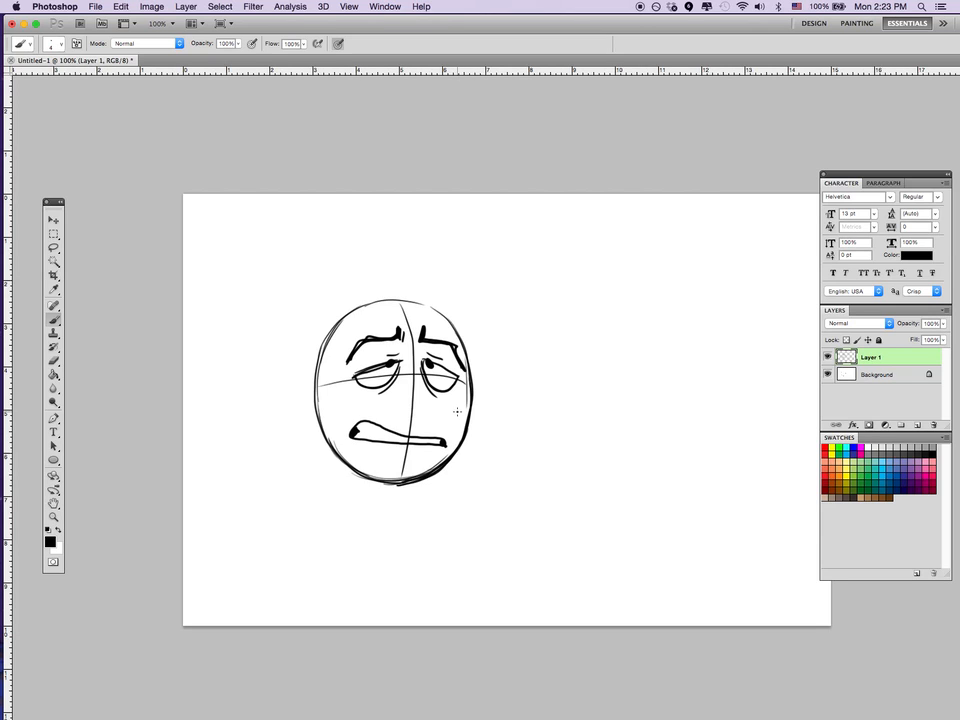
mouse_move(371, 424)
mouse_down()
mouse_move(372, 440)
mouse_move(420, 444)
mouse_up()
drag(430, 438, 437, 445)
Undo the wavy mouth together with the right eyebrow, and redraw the right eyebrow as a thick worried brow.
key(super+alt+z)
key(super+alt+z)
key(super+alt+z)
key(super+alt+z)
key(super+alt+z)
key(super+alt+z)
key(super+alt+z)
key(super+alt+z)
key(super+alt+z)
key(super+alt+z)
key(super+alt+z)
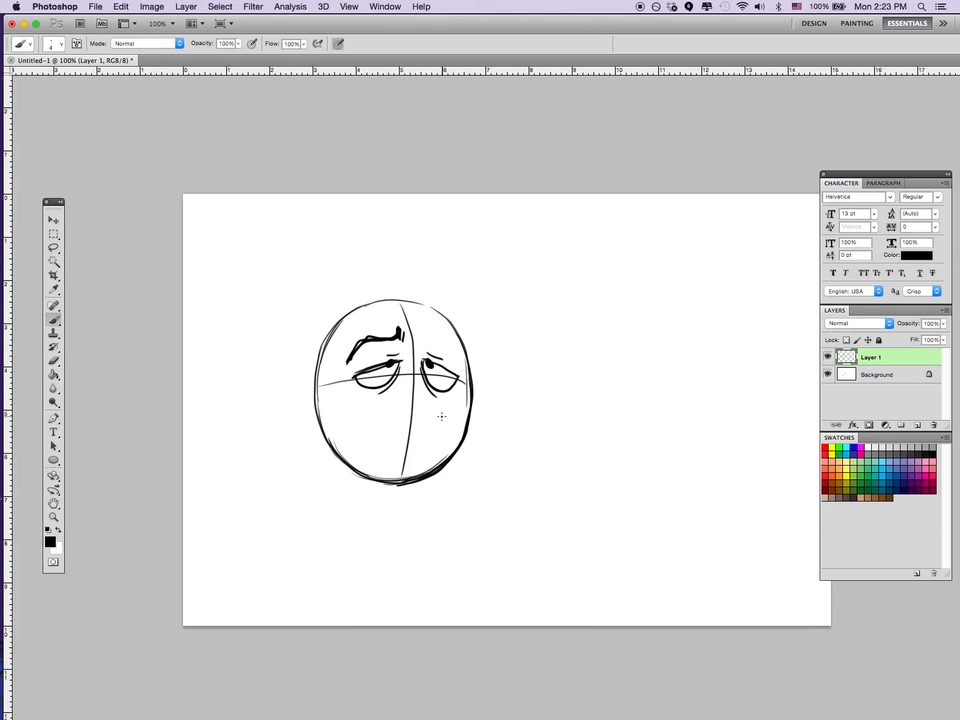
mouse_move(424, 327)
mouse_down()
mouse_move(421, 341)
mouse_move(445, 340)
mouse_move(461, 366)
mouse_up()
Try a slanted, toothed mouth low on the chin, with its pinched corner crossing the head's lower-right outline.
mouse_move(445, 445)
mouse_down()
mouse_move(460, 462)
mouse_move(414, 459)
mouse_move(429, 461)
mouse_move(420, 470)
mouse_up()
key(super+z)
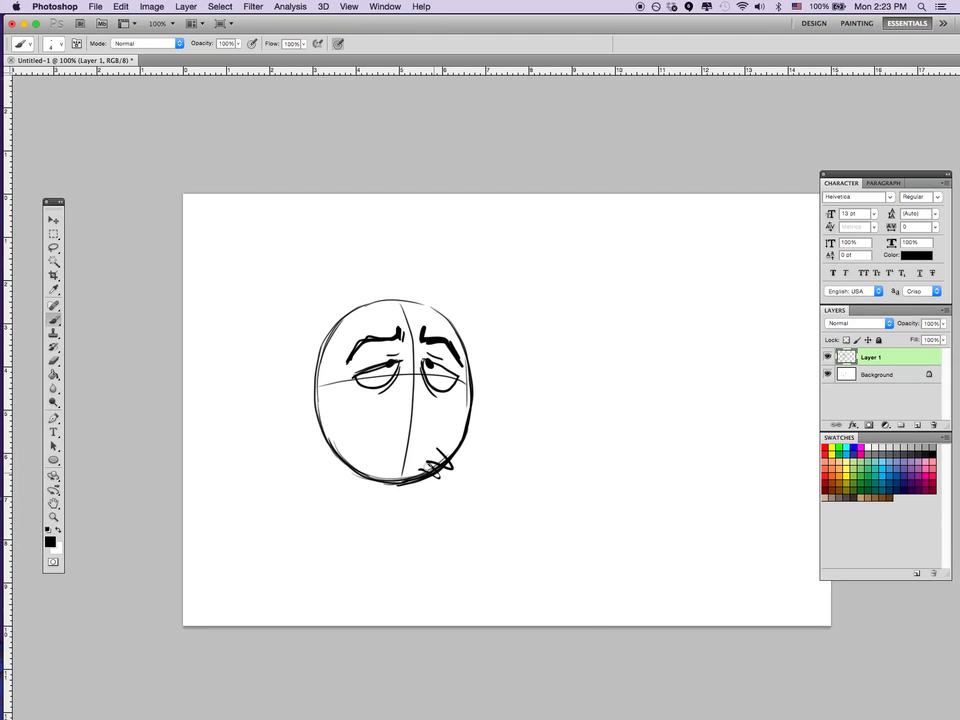
key(super+z)
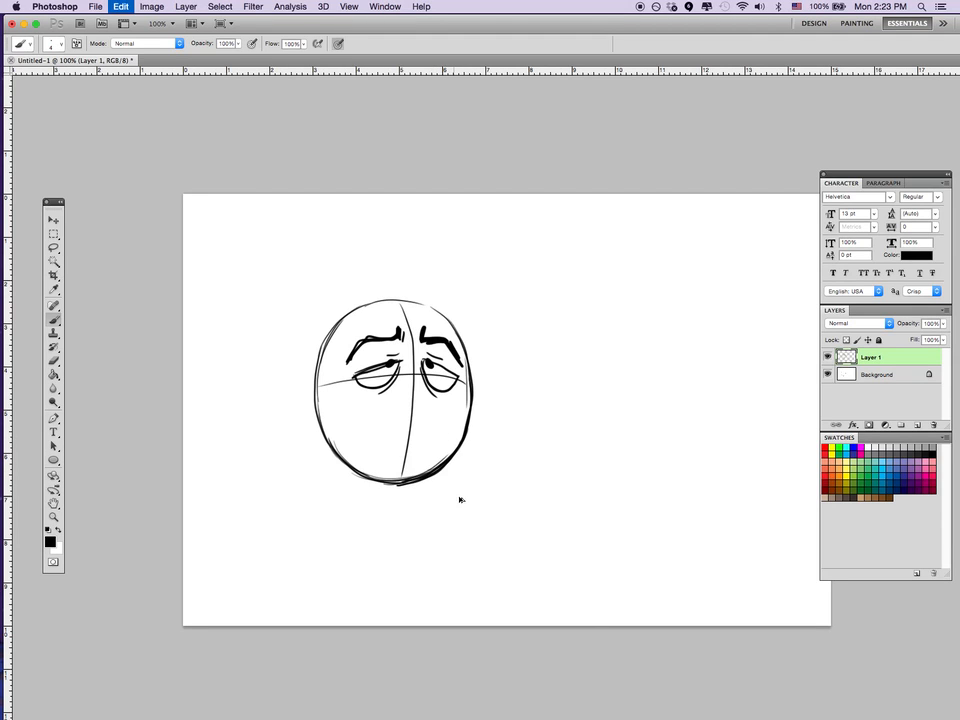
mouse_move(437, 447)
mouse_down()
mouse_move(452, 474)
mouse_move(389, 464)
mouse_move(424, 473)
mouse_up()
drag(417, 462, 408, 468)
drag(401, 460, 401, 467)
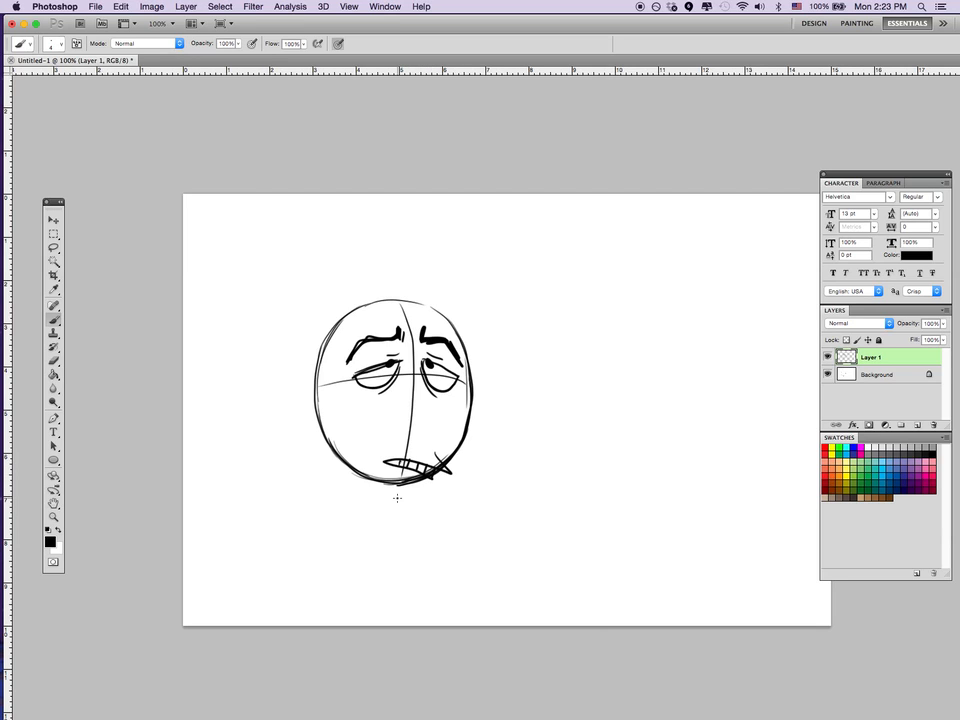
Undo the slanted mouth on the chin.
key(super+alt+z)
key(super+alt+z)
key(super+alt+z)
key(super+alt+z)
key(super+alt+z)
key(super+alt+z)
key(super+alt+z)
key(super+alt+z)
Draw a nearly level, toothed mouth shifted to the right, with its pinched corner extending past the head outline.
drag(476, 444, 396, 452)
mouse_move(396, 452)
mouse_down()
mouse_move(465, 451)
mouse_move(451, 450)
mouse_up()
drag(440, 442, 429, 450)
drag(418, 443, 418, 451)
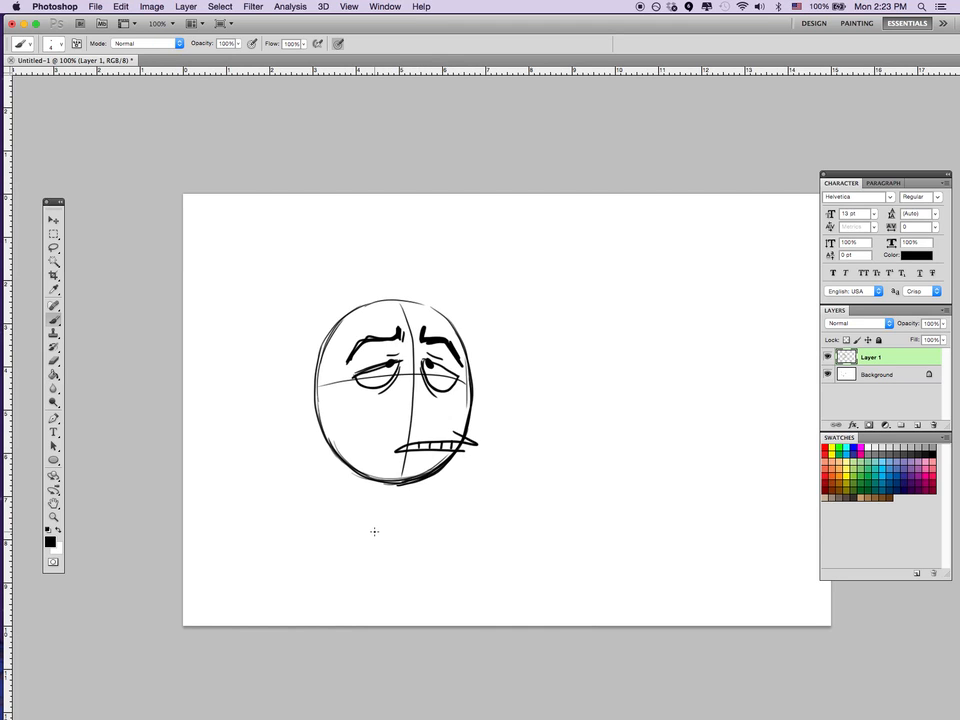
Undo the nearly level, toothed mouth.
key(super+alt+z)
key(super+alt+z)
key(super+alt+z)
key(super+alt+z)
key(super+alt+z)
key(super+alt+z)
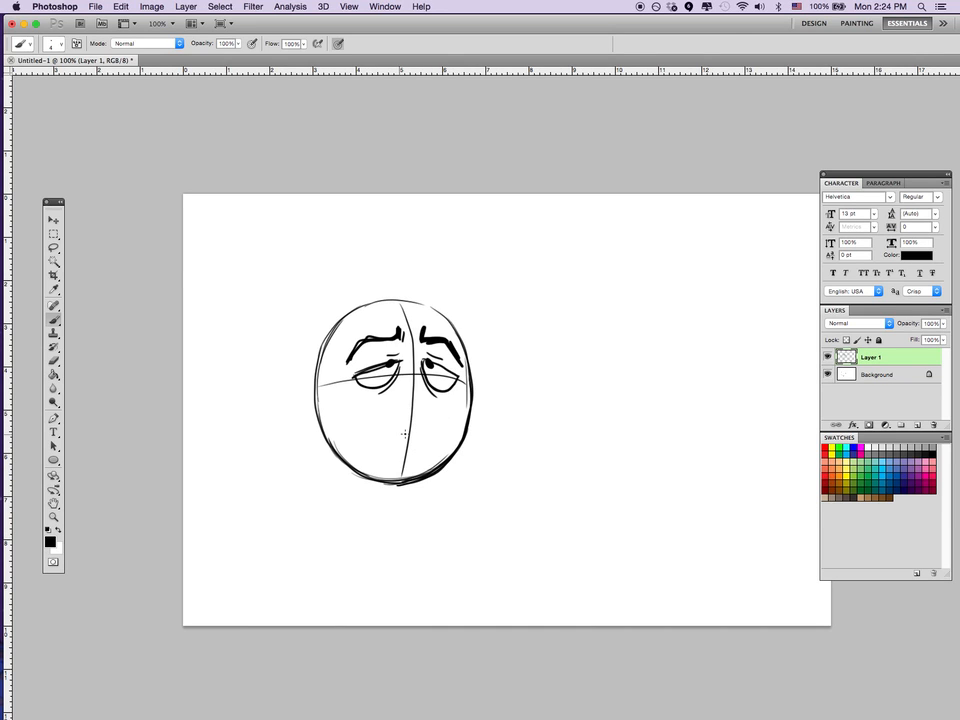
Try a slanted open mouth with jagged teeth and a black interior on the lower-right side of the face.
mouse_move(403, 456)
mouse_down()
mouse_move(427, 417)
mouse_move(451, 413)
mouse_move(452, 435)
mouse_move(401, 451)
mouse_up()
mouse_move(449, 415)
mouse_down()
mouse_move(447, 440)
mouse_move(440, 427)
mouse_move(401, 446)
mouse_up()
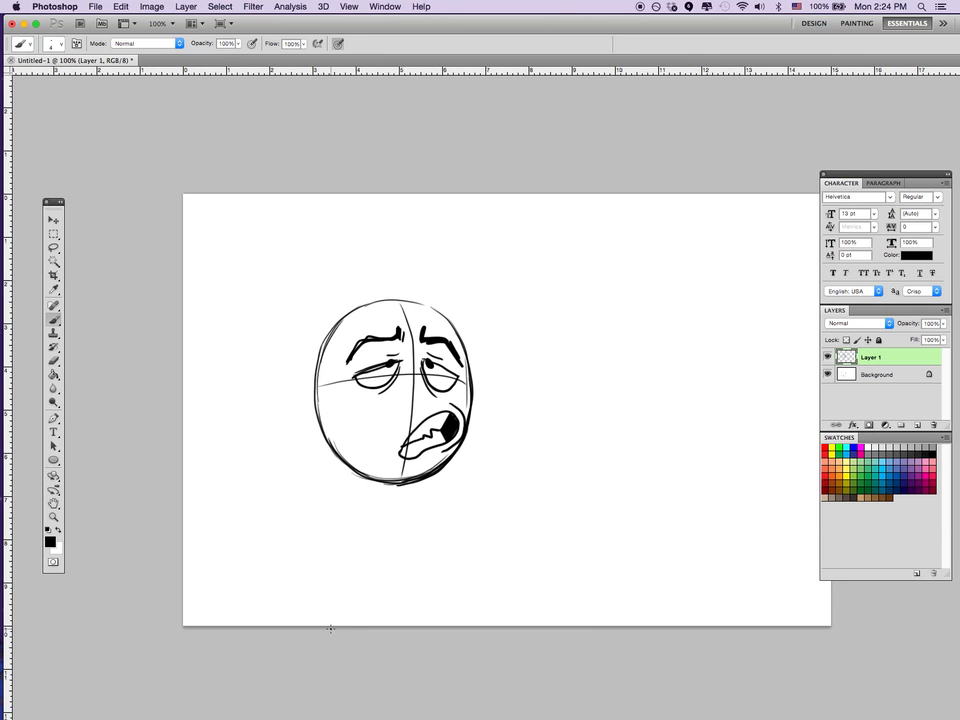
key(super+alt+z)
key(super+alt+z)
key(super+alt+z)
key(super+alt+z)
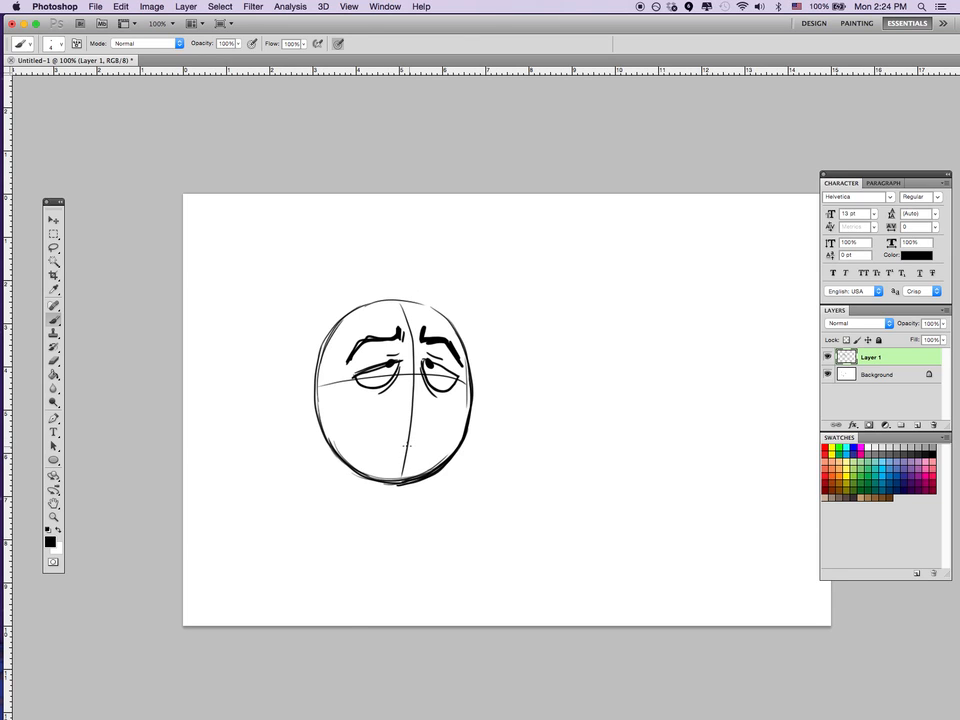
Draw a wide closed smile across the lower face, with wrinkled corners and curled cheek lines at both ends.
mouse_move(340, 406)
mouse_down()
mouse_move(436, 424)
mouse_move(463, 404)
mouse_up()
drag(346, 401, 337, 411)
drag(456, 400, 464, 406)
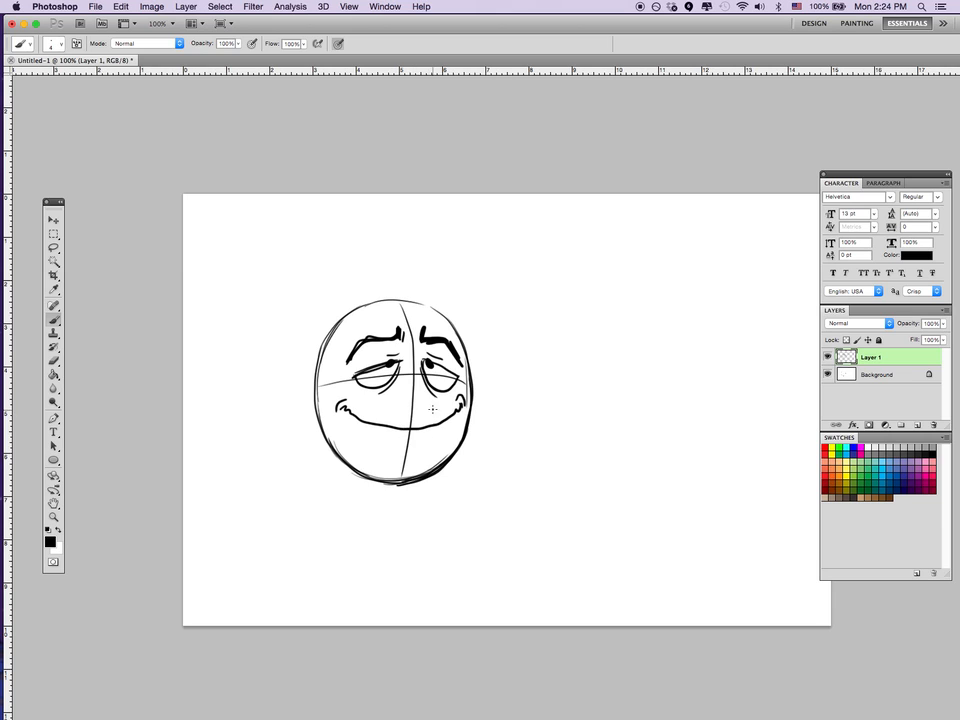
Erase both eyebrows and redraw them higher on the forehead as thick, angled worried brows.
key(e)
mouse_move(358, 351)
mouse_down()
mouse_move(352, 357)
mouse_move(387, 336)
mouse_move(440, 340)
mouse_move(458, 356)
mouse_move(444, 339)
mouse_up()
click(53, 319)
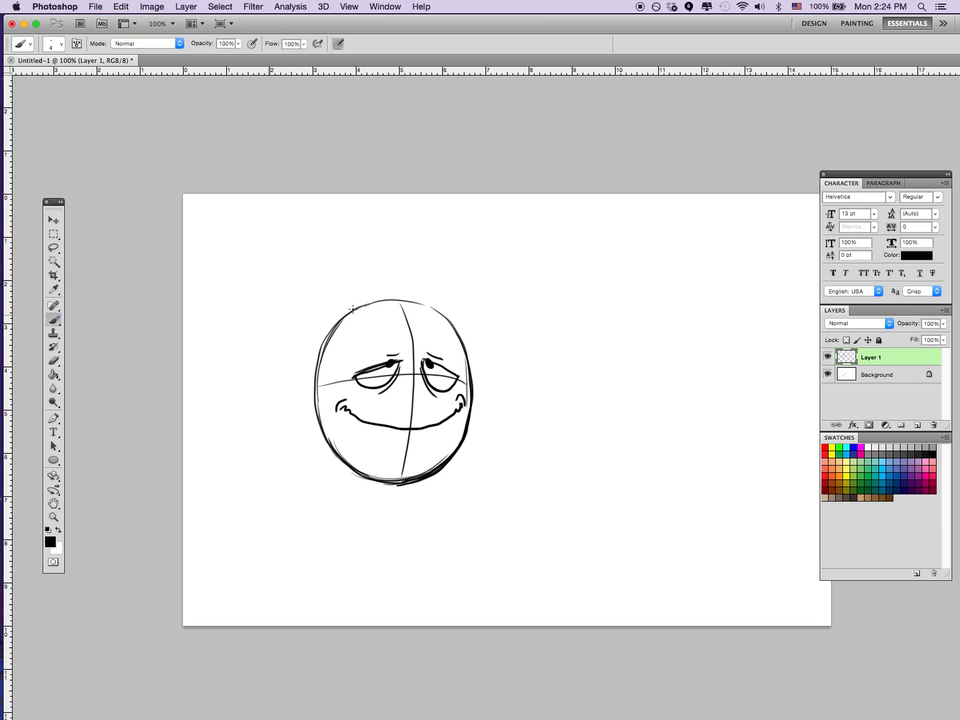
mouse_move(348, 345)
mouse_down()
mouse_move(397, 310)
mouse_move(378, 311)
mouse_move(368, 333)
mouse_move(406, 310)
mouse_move(432, 320)
mouse_move(457, 349)
mouse_up()
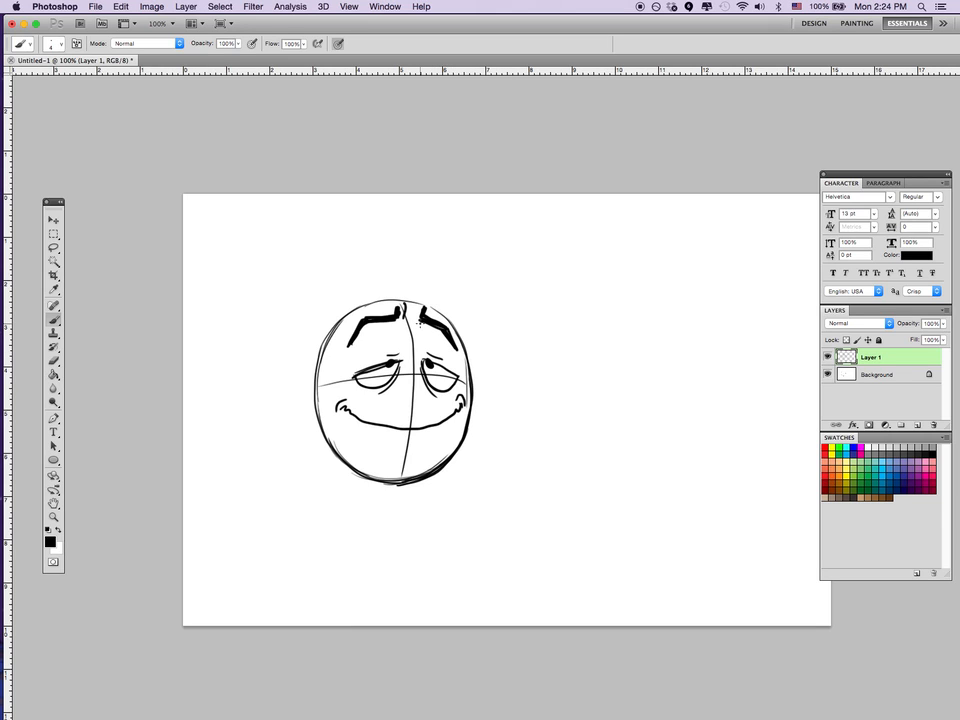
Delete the face layer, add a new empty layer, and draw a curved vertical guideline down the head.
key(BackSpace)
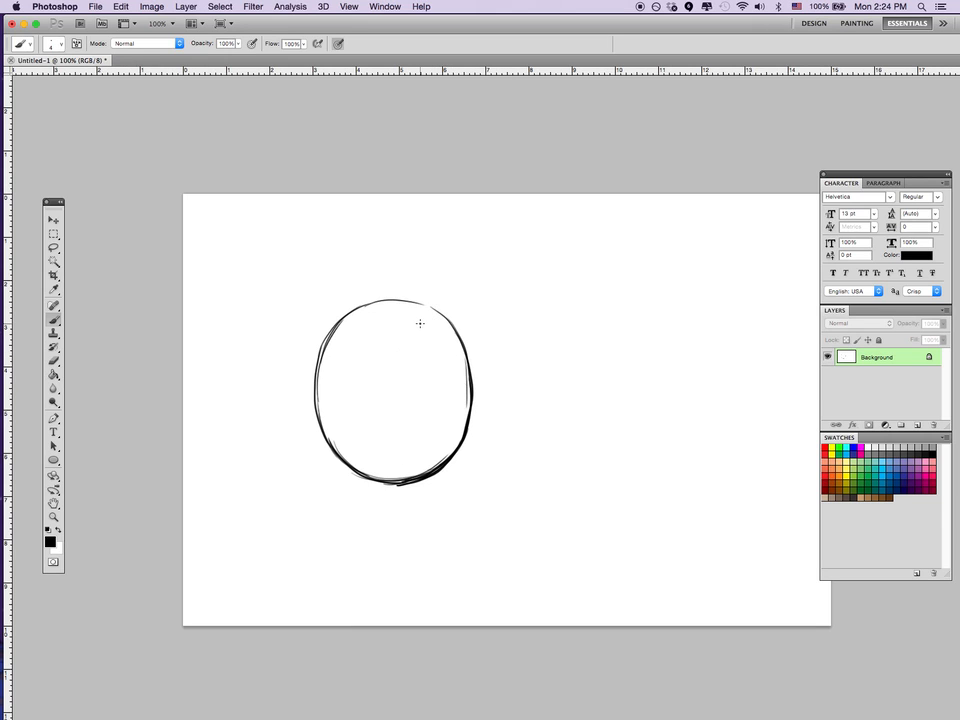
click(916, 425)
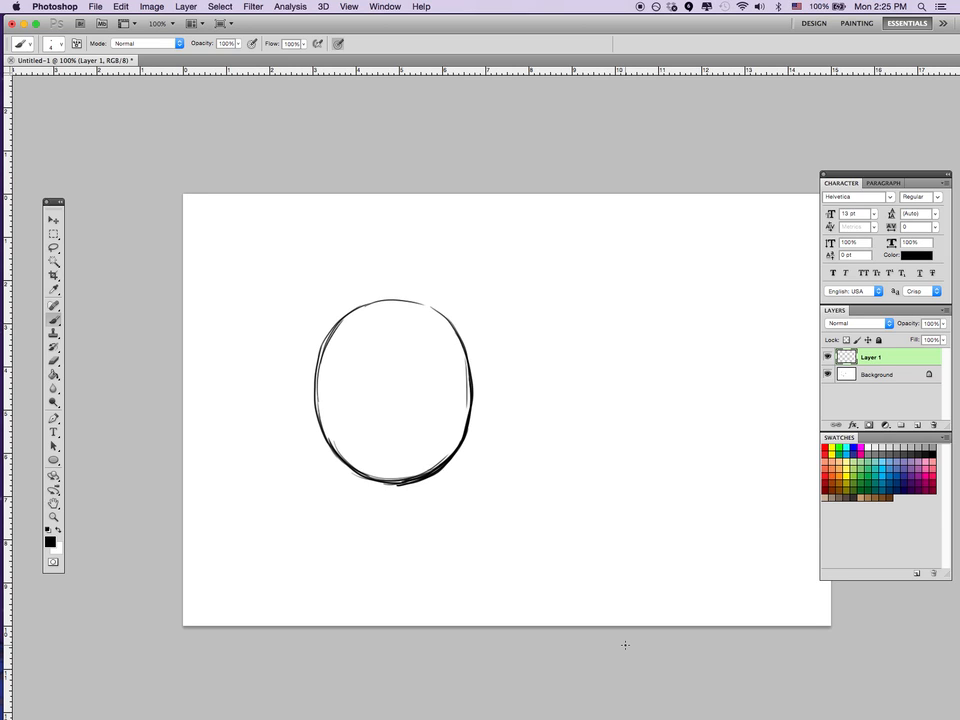
drag(400, 308, 393, 483)
key(super+z)
drag(401, 308, 393, 484)
Try two large round eyes at mid-head with small inward pupils, the right eye extending past the head outline.
mouse_move(380, 353)
mouse_down()
mouse_move(362, 407)
mouse_move(383, 354)
mouse_up()
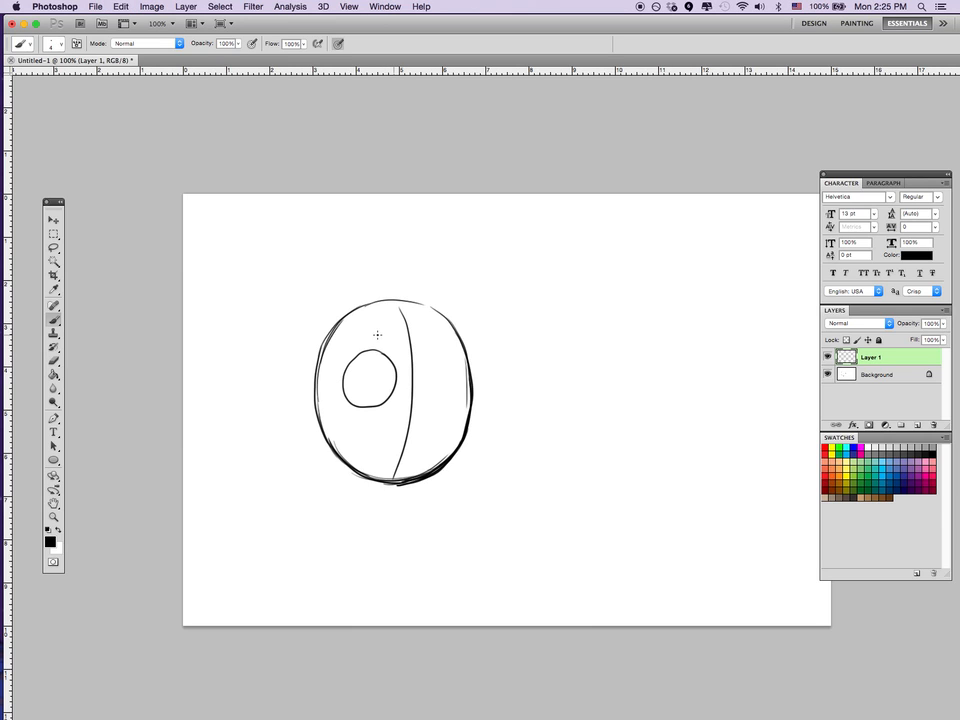
mouse_move(451, 376)
mouse_down()
mouse_move(456, 392)
mouse_move(452, 378)
mouse_up()
key(super+z)
key(super+alt+z)
mouse_move(394, 350)
mouse_down()
mouse_move(350, 366)
mouse_move(373, 411)
mouse_move(419, 410)
mouse_move(448, 350)
mouse_up()
click(394, 380)
click(428, 385)
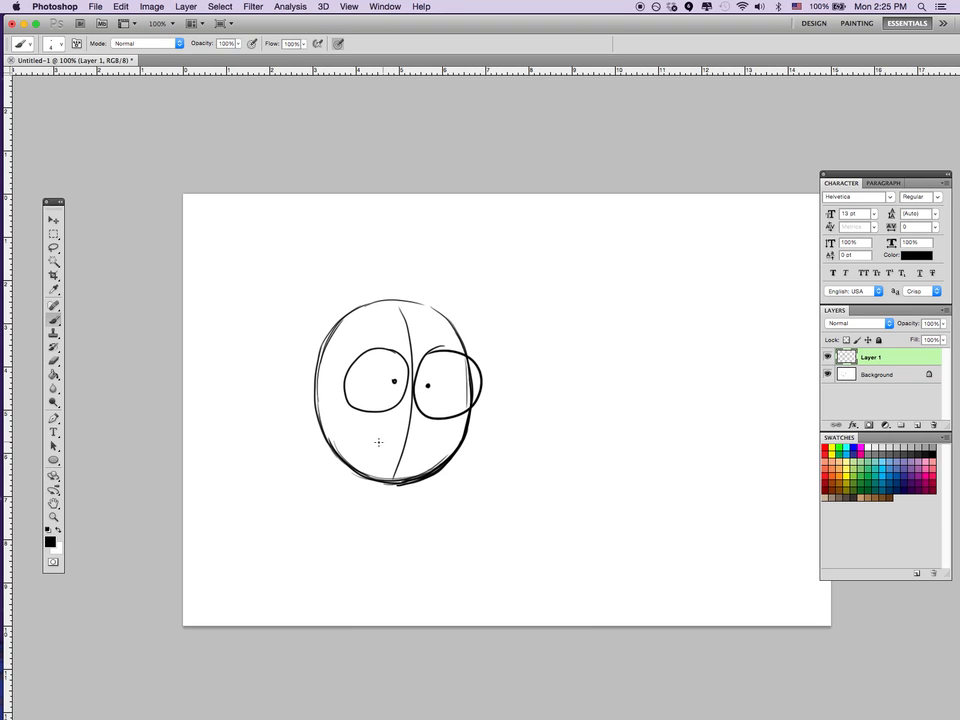
Try a wide toothed grin beneath the large eyes, its pointed right corner crossing the head outline.
mouse_move(472, 420)
mouse_down()
mouse_move(414, 436)
mouse_move(340, 410)
mouse_move(336, 420)
mouse_move(366, 436)
mouse_move(465, 441)
mouse_up()
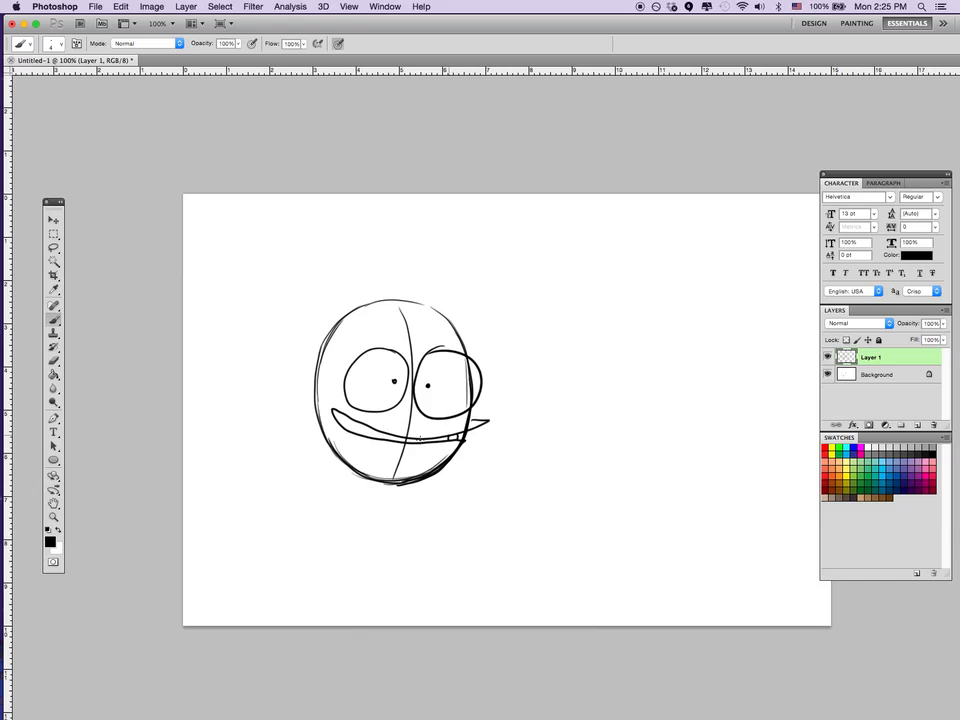
drag(371, 427, 370, 437)
mouse_move(363, 424)
mouse_down()
mouse_move(363, 436)
mouse_move(333, 423)
mouse_up()
Undo the grin and both large eyes back to the vertical guideline.
key(super+alt+z)
key(super+alt+z)
key(super+alt+z)
key(super+alt+z)
key(super+alt+z)
key(super+alt+z)
key(super+alt+z)
key(super+alt+z)
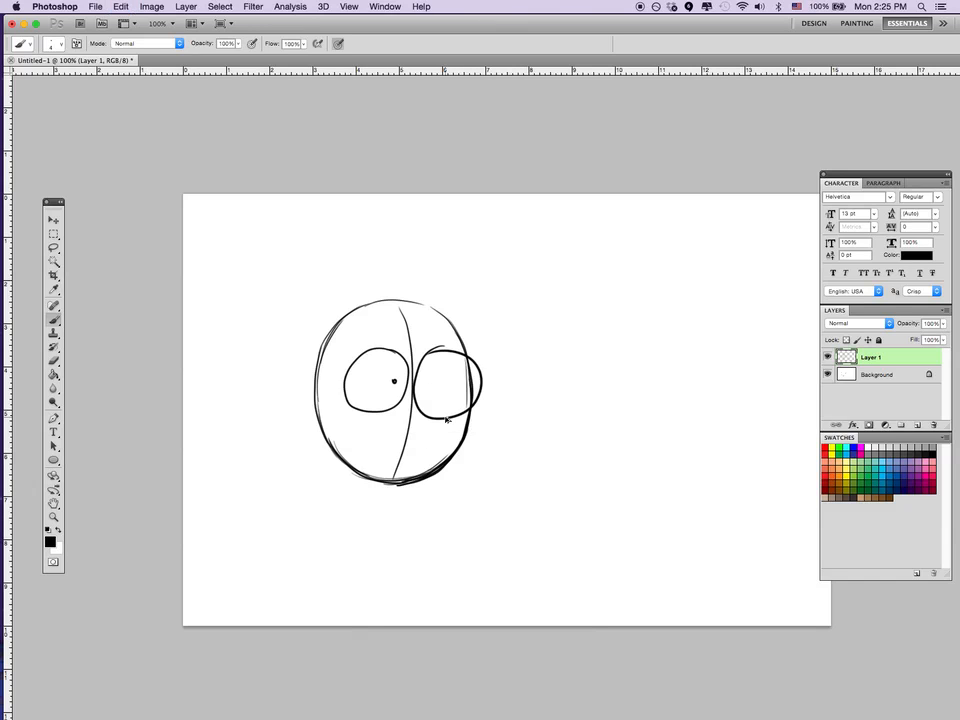
key(super+alt+z)
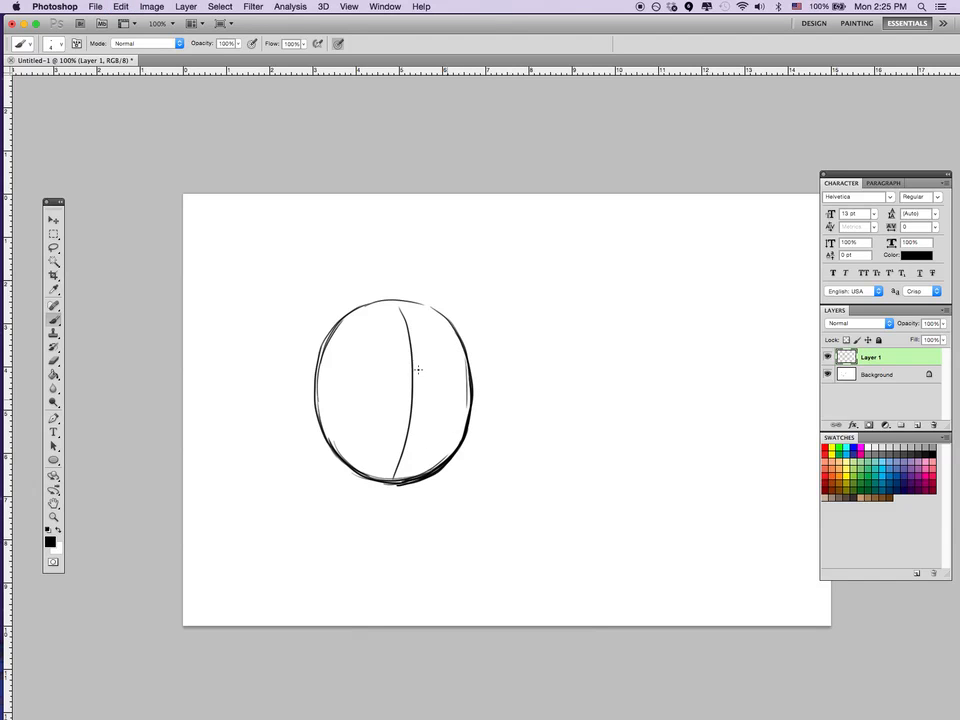
Draw two round eyes high on the head, one on each side of the guideline, with small inward pupils.
mouse_move(371, 322)
mouse_down()
mouse_move(374, 377)
mouse_move(399, 347)
mouse_move(368, 321)
mouse_up()
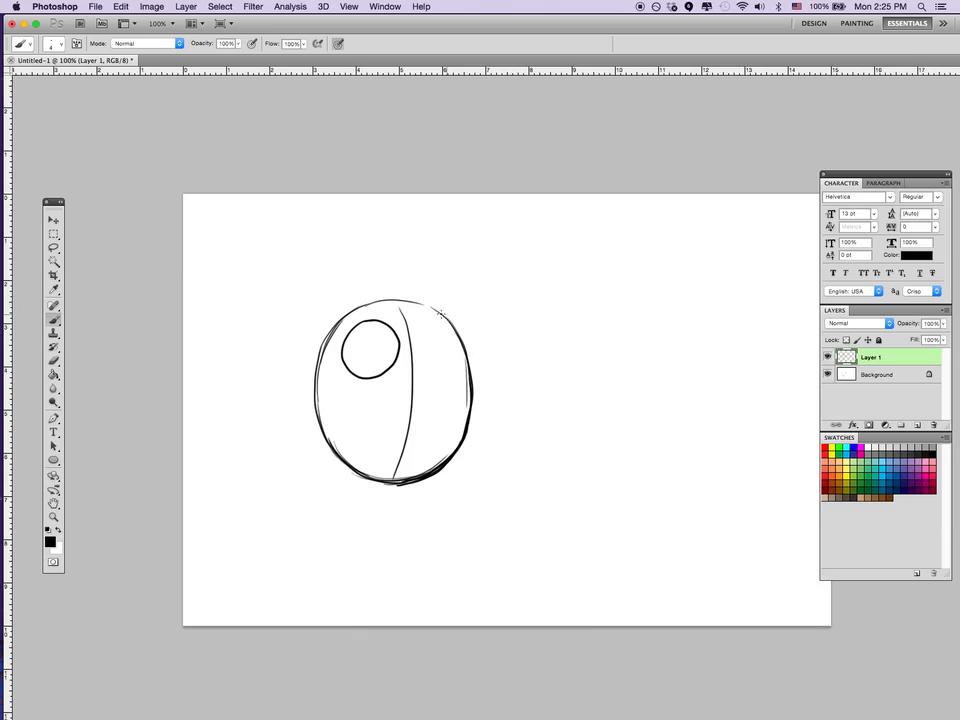
mouse_move(445, 314)
mouse_down()
mouse_move(470, 337)
mouse_move(446, 313)
mouse_up()
click(385, 343)
click(423, 340)
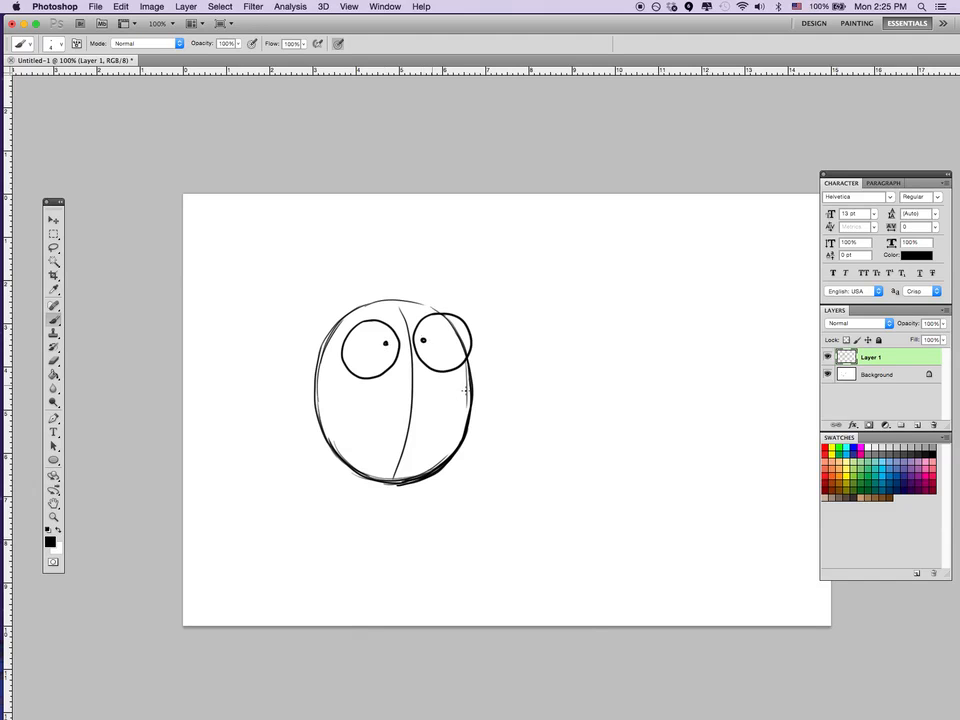
Try a wide toothed grin low on the face, its pointed right corner extending past the head outline.
mouse_move(490, 413)
mouse_down()
mouse_move(454, 436)
mouse_move(406, 434)
mouse_move(342, 409)
mouse_move(344, 424)
mouse_move(388, 444)
mouse_move(448, 449)
mouse_up()
mouse_move(429, 436)
mouse_down()
mouse_move(427, 450)
mouse_move(395, 446)
mouse_up()
mouse_move(380, 427)
mouse_down()
mouse_move(379, 441)
mouse_move(361, 433)
mouse_up()
drag(346, 410, 345, 424)
Undo the low toothed grin and redraw the small pupils in both eyes.
key(super+alt+z)
key(super+alt+z)
key(super+alt+z)
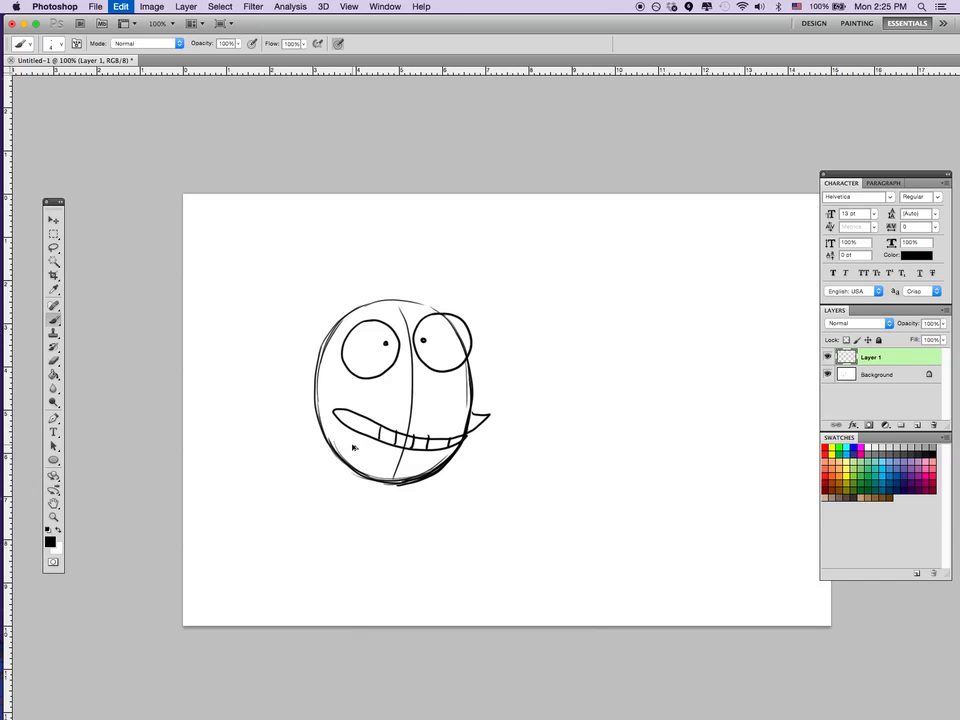
key(super+alt+z)
key(super+alt+z)
key(super+alt+z)
key(super+alt+z)
key(super+alt+z)
key(super+alt+z)
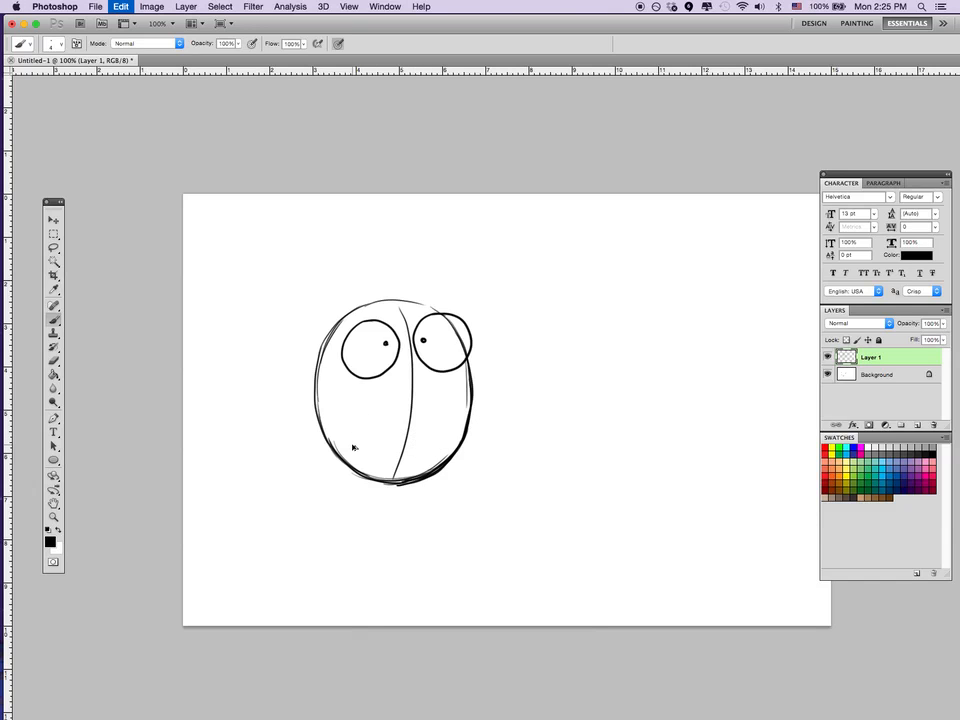
click(428, 340)
click(387, 342)
Try a wide toothed grin close beneath the eyes, its pointed right corner sticking out past the head outline.
mouse_move(466, 357)
mouse_down()
mouse_move(466, 372)
mouse_move(337, 372)
mouse_move(478, 379)
mouse_up()
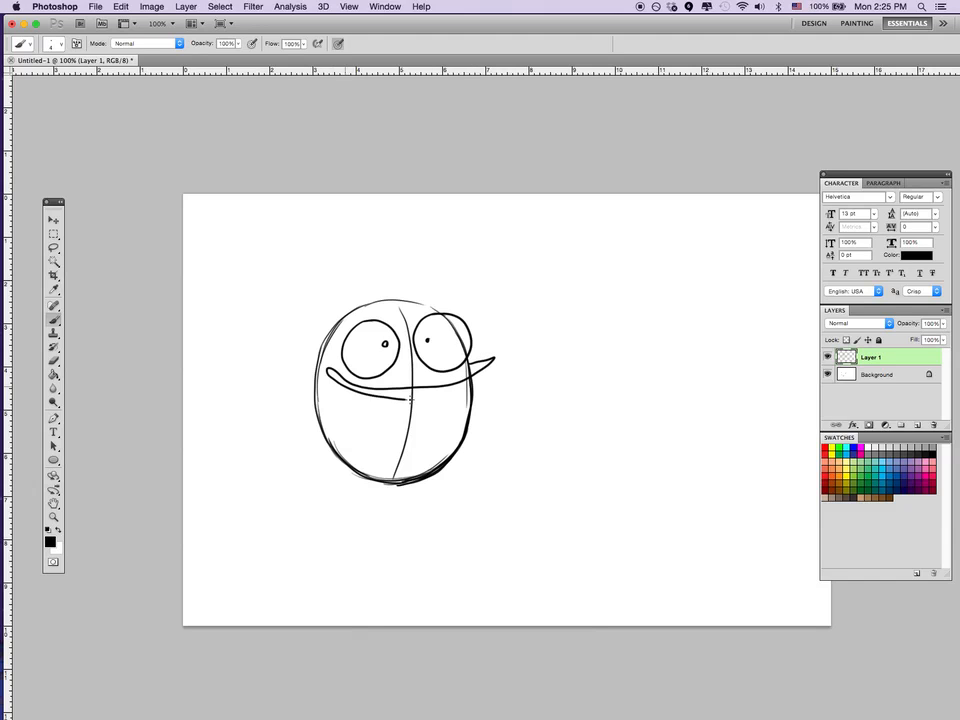
drag(374, 390, 356, 391)
drag(339, 376, 337, 383)
mouse_move(405, 389)
mouse_down()
mouse_move(405, 399)
mouse_move(430, 398)
mouse_up()
drag(447, 386, 449, 393)
Undo the toothed grin beneath the eyes.
key(super+alt+z)
key(super+alt+z)
key(super+alt+z)
key(super+alt+z)
key(super+alt+z)
key(super+alt+z)
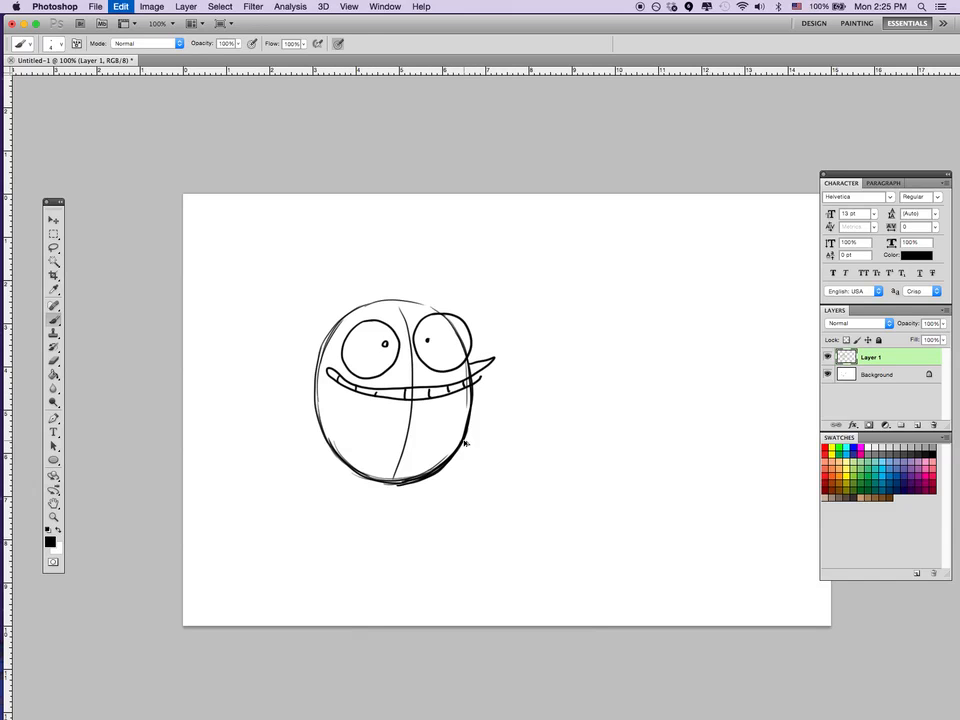
key(super+alt+z)
key(super+alt+z)
key(super+alt+z)
key(super+alt+z)
key(super+alt+z)
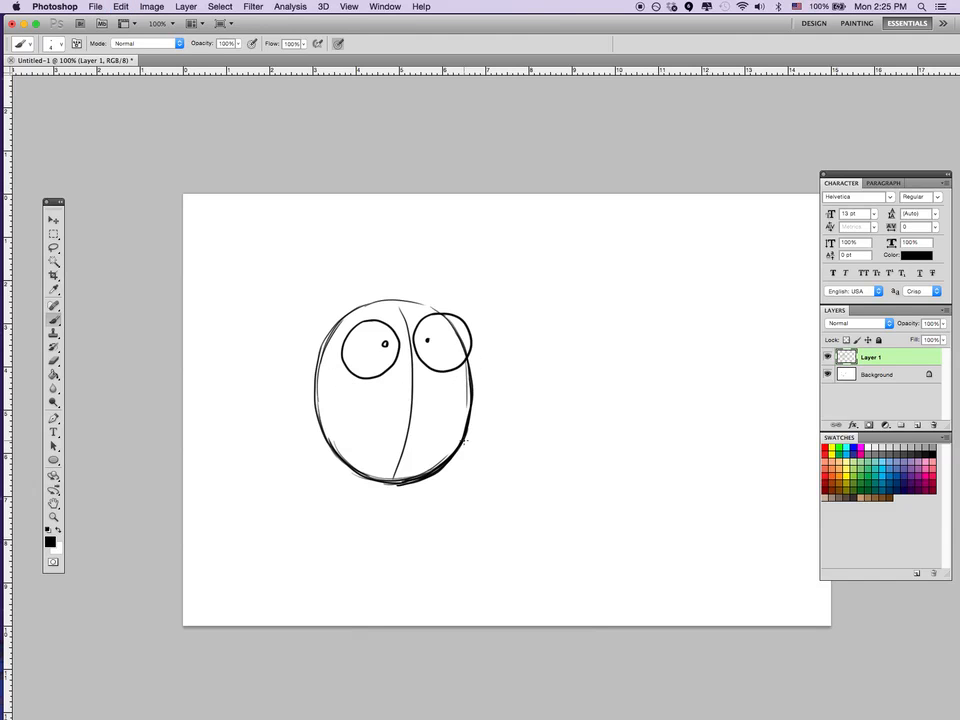
Add crease lines above and below both eyes, and draw a small, narrow, tilted open mouth on the guideline.
drag(355, 325, 438, 311)
mouse_move(352, 381)
mouse_down()
mouse_move(387, 355)
mouse_move(455, 369)
mouse_up()
drag(415, 428, 410, 456)
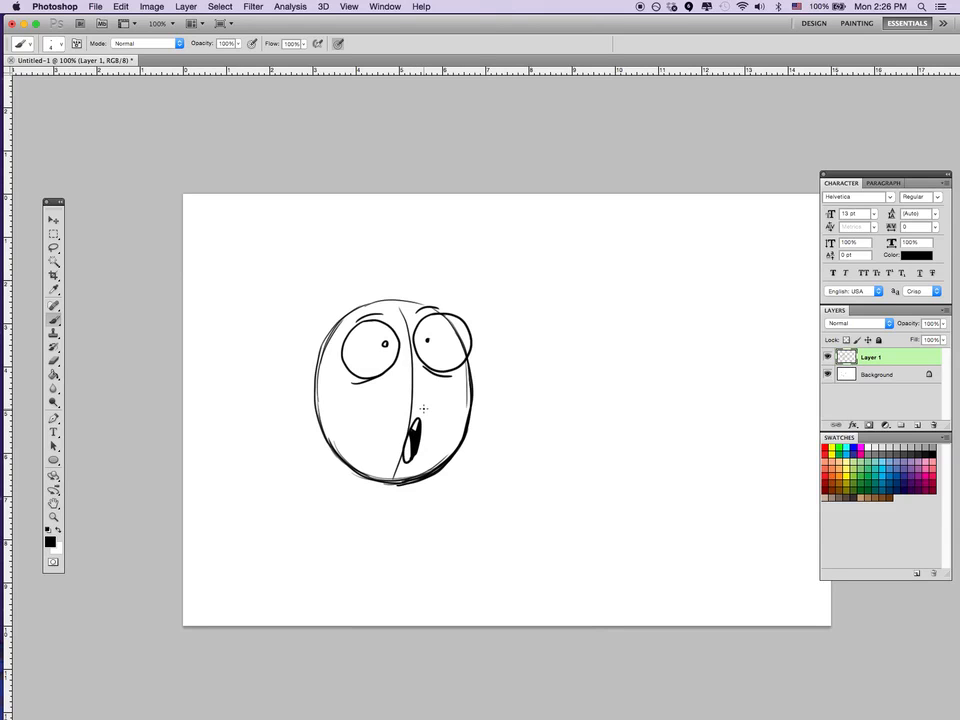
Replace the narrow mouth with a wide open one with teeth and black interior, and draw thick worried eyebrows rising above the head.
key(super+alt+z)
key(super+alt+z)
key(super+alt+z)
mouse_move(440, 441)
mouse_down()
mouse_move(407, 419)
mouse_move(375, 436)
mouse_move(375, 458)
mouse_move(437, 455)
mouse_move(434, 437)
mouse_move(389, 433)
mouse_move(436, 444)
mouse_up()
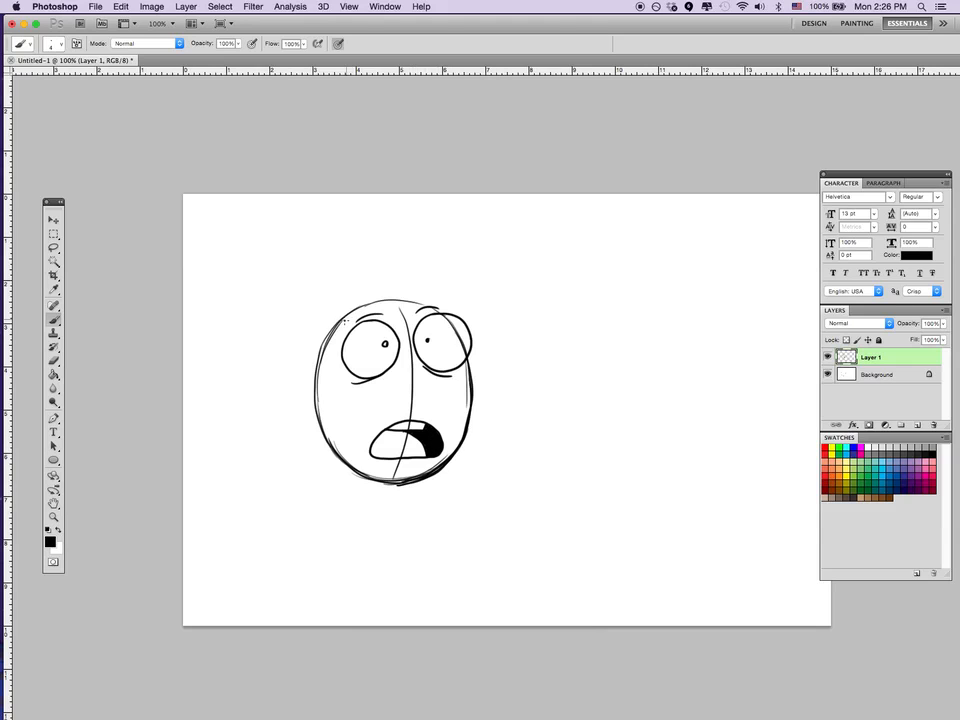
mouse_move(345, 322)
mouse_down()
mouse_move(377, 296)
mouse_move(375, 277)
mouse_move(411, 273)
mouse_move(413, 292)
mouse_move(449, 311)
mouse_up()
mouse_move(411, 278)
mouse_down()
mouse_move(425, 306)
mouse_move(419, 296)
mouse_move(365, 303)
mouse_up()
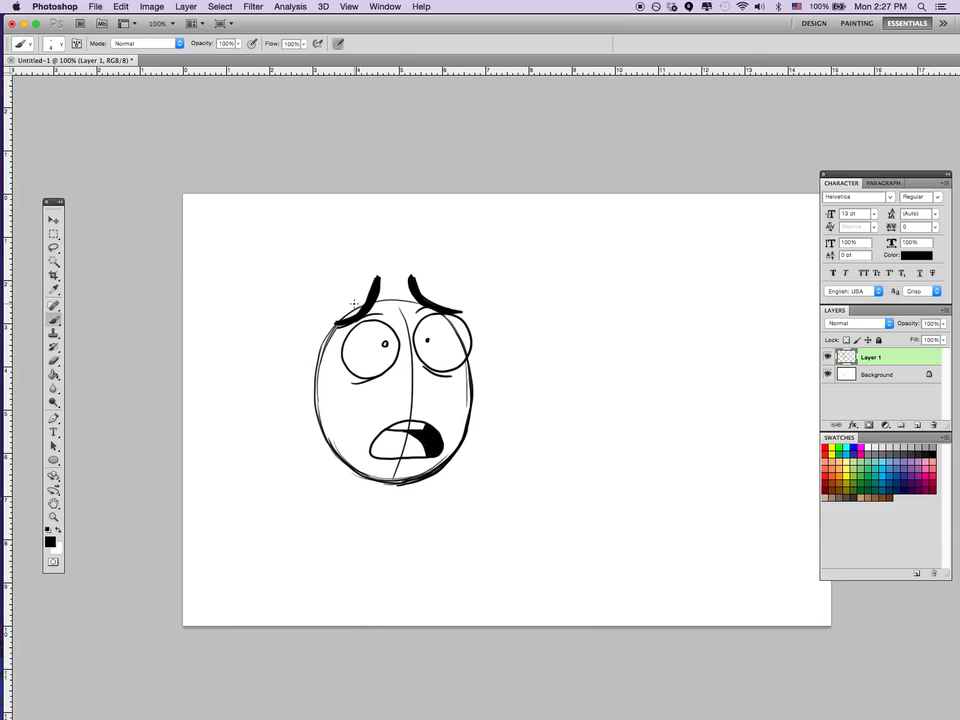
Delete the face layer and handwrite "THX" to the right of the empty head.
key(Delete)
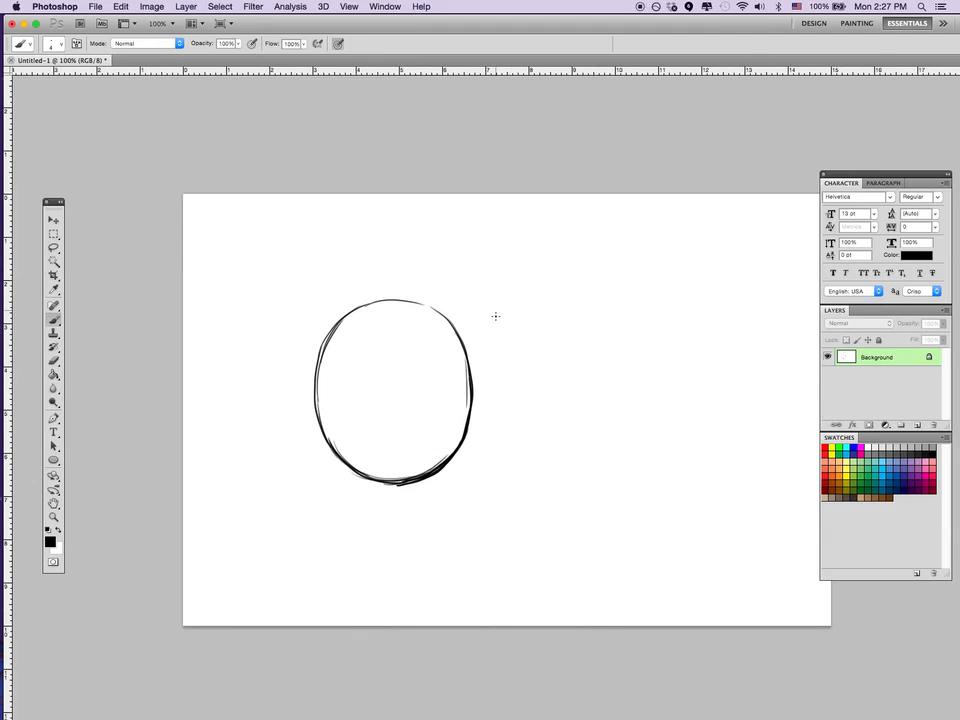
mouse_move(495, 300)
mouse_down()
mouse_move(494, 386)
mouse_move(525, 290)
mouse_up()
mouse_move(514, 300)
mouse_down()
mouse_move(513, 378)
mouse_move(531, 337)
mouse_move(531, 372)
mouse_up()
mouse_move(546, 310)
mouse_down()
mouse_move(554, 342)
mouse_move(548, 378)
mouse_up()
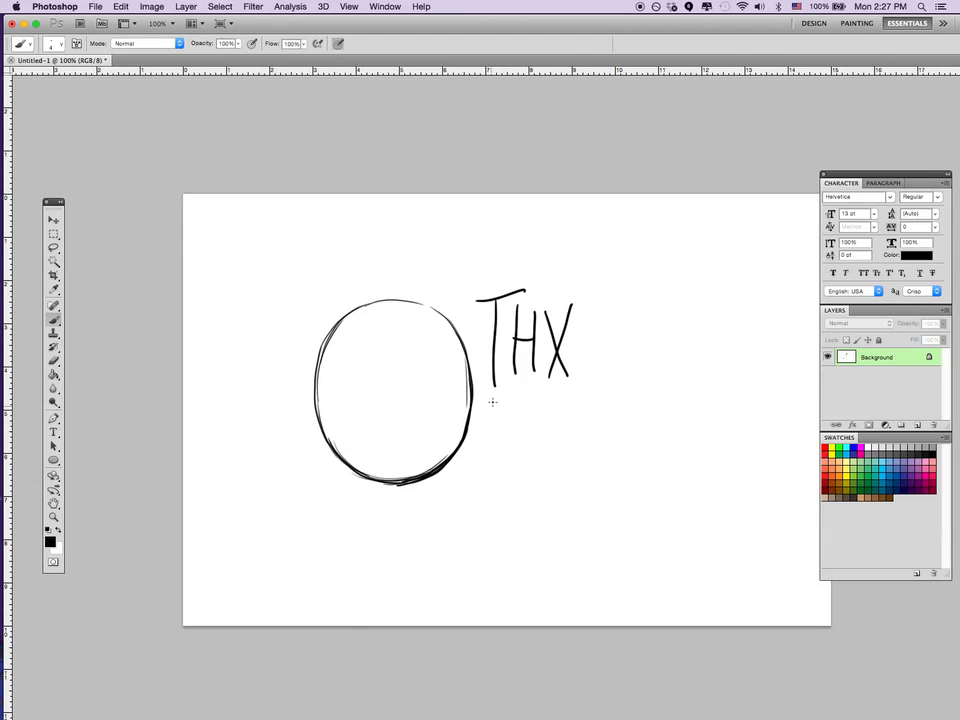
Handwrite "4" and "WATCHIN" on separate lines beneath "THX".
mouse_move(491, 396)
mouse_down()
mouse_move(519, 418)
mouse_move(517, 446)
mouse_move(491, 493)
mouse_move(493, 462)
mouse_up()
mouse_move(496, 505)
mouse_down()
mouse_move(508, 475)
mouse_move(513, 496)
mouse_move(549, 464)
mouse_up()
mouse_move(536, 466)
mouse_down()
mouse_move(536, 505)
mouse_move(574, 505)
mouse_up()
mouse_move(575, 485)
mouse_down()
mouse_move(590, 484)
mouse_move(590, 505)
mouse_up()
right_click(603, 455)
click(603, 455)
mouse_move(603, 462)
mouse_down()
mouse_move(603, 505)
mouse_move(648, 440)
mouse_up()
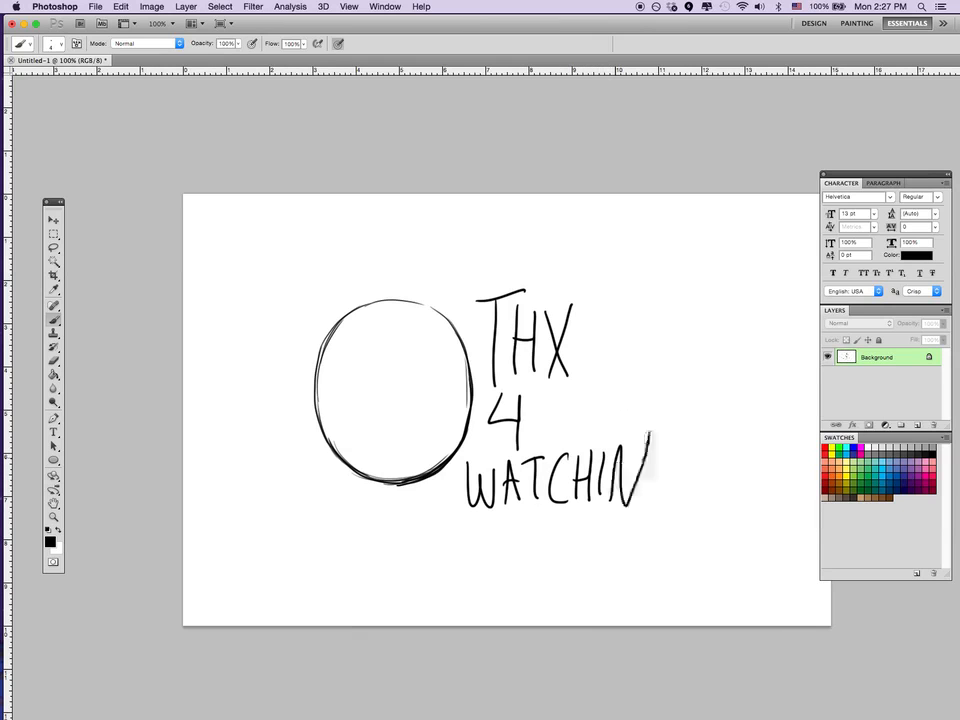